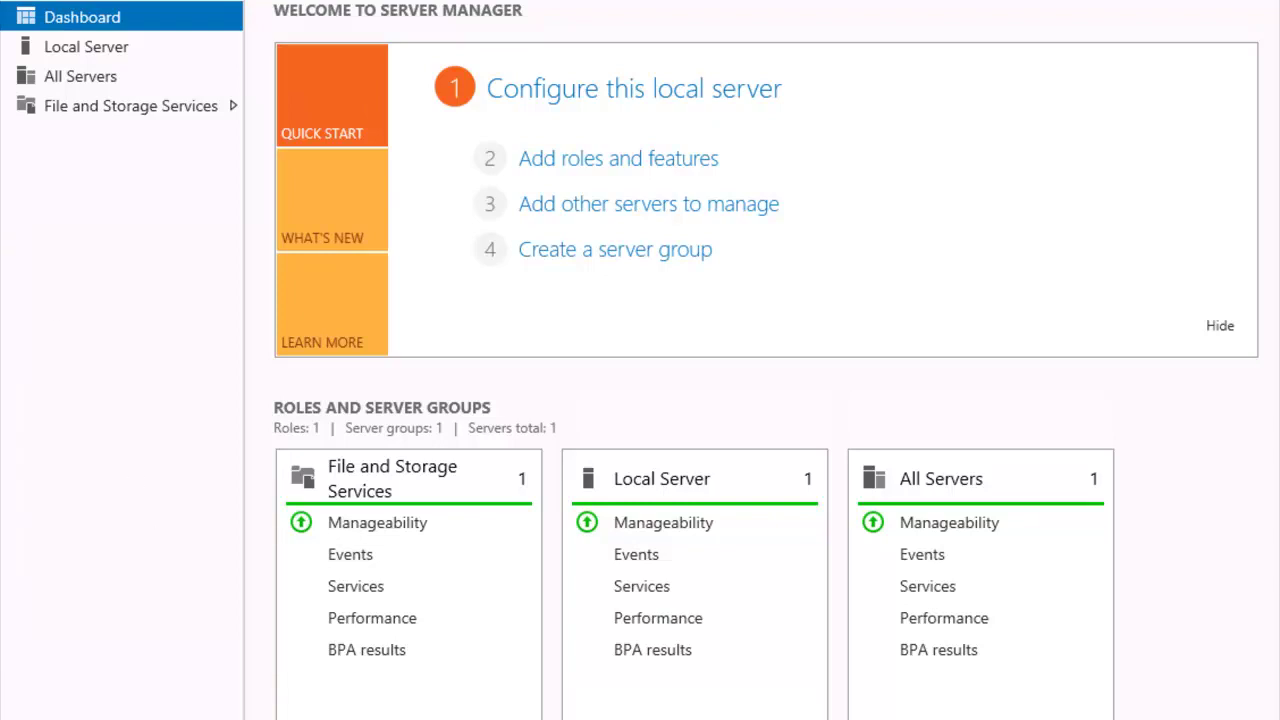
Launch a Command Prompt by entering cmd in File Explorer's address bar
key("super+e")
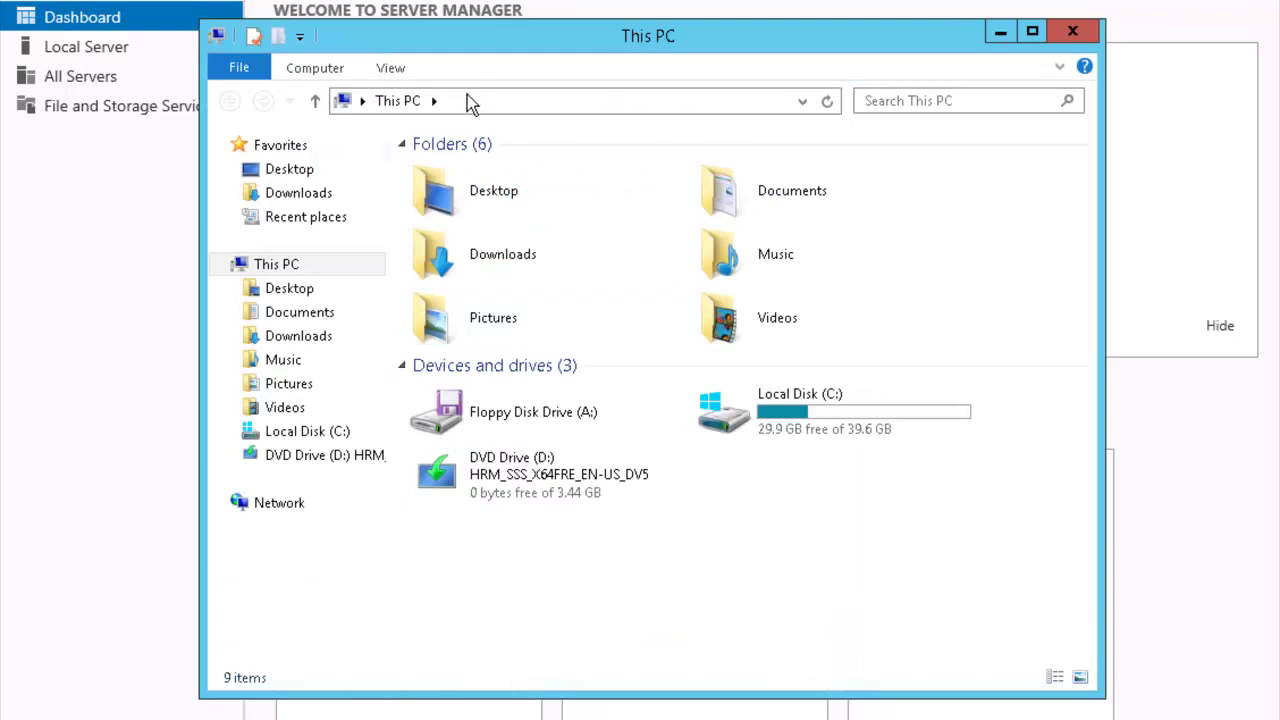
left_click(466, 94)
type("cmd")
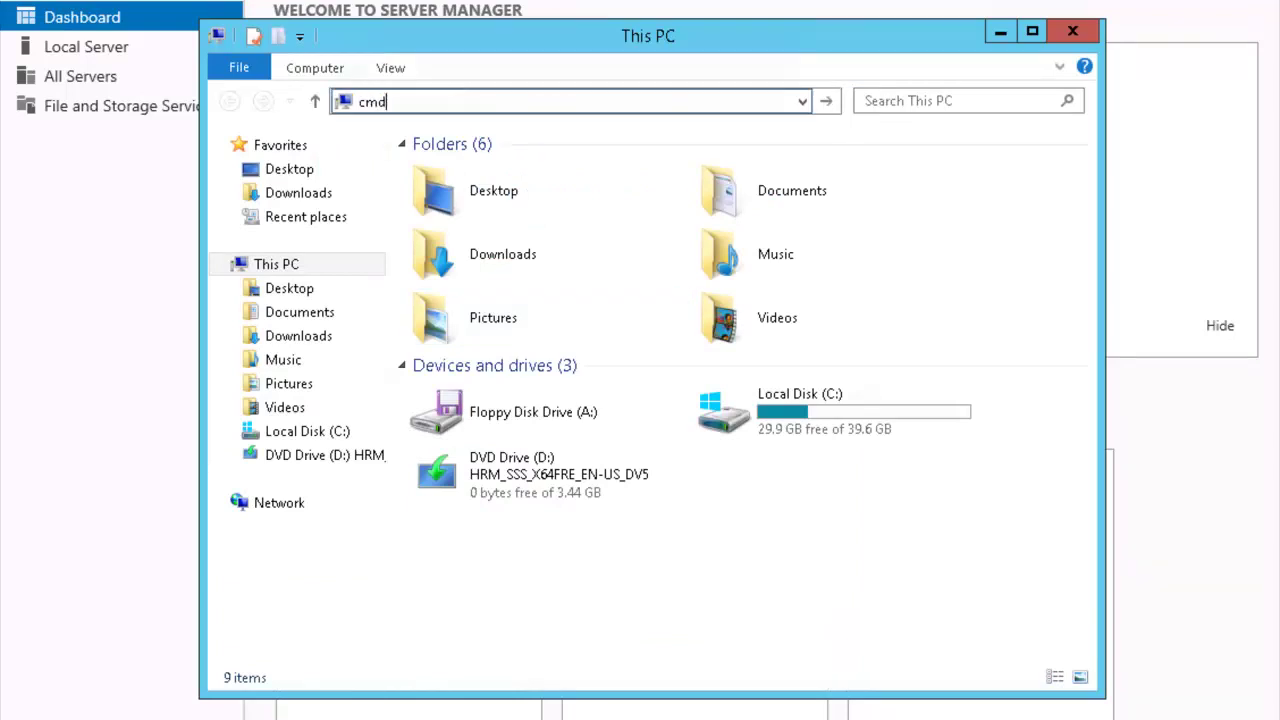
key("Return")
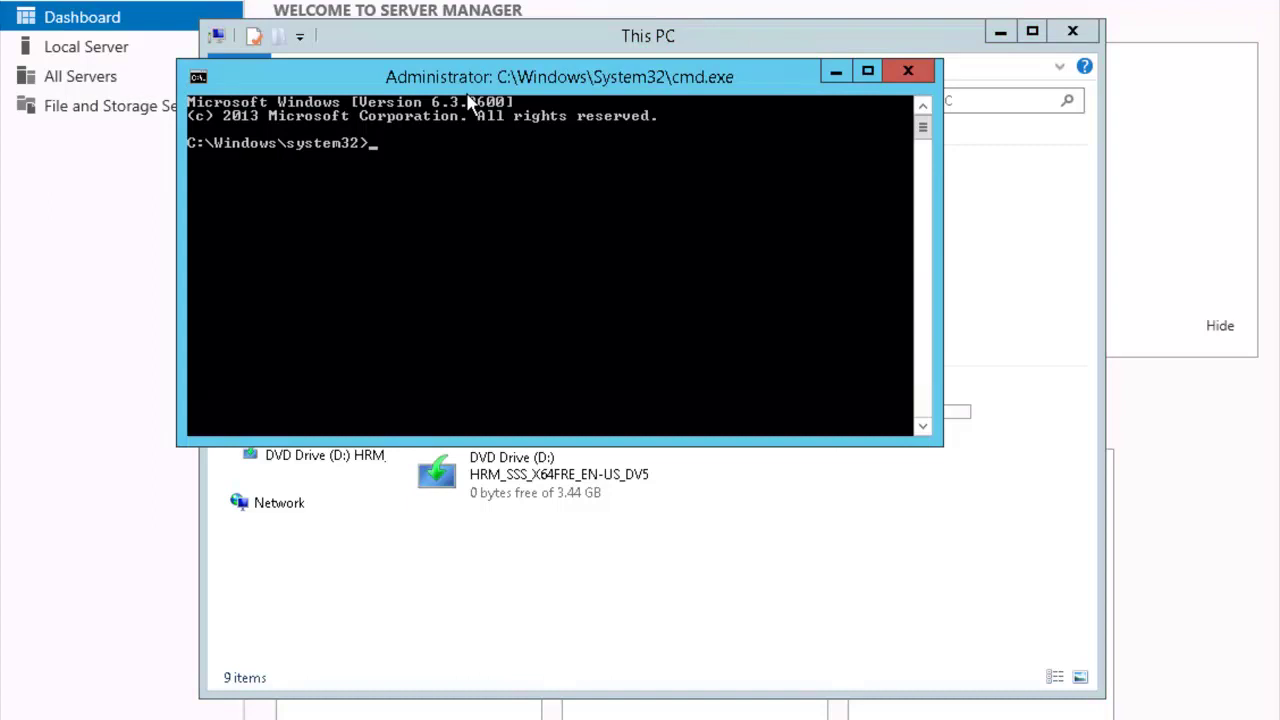
Run cipher /R:administrator and set a confirmed password for the PFX recovery file
type("cipher /R:administr")
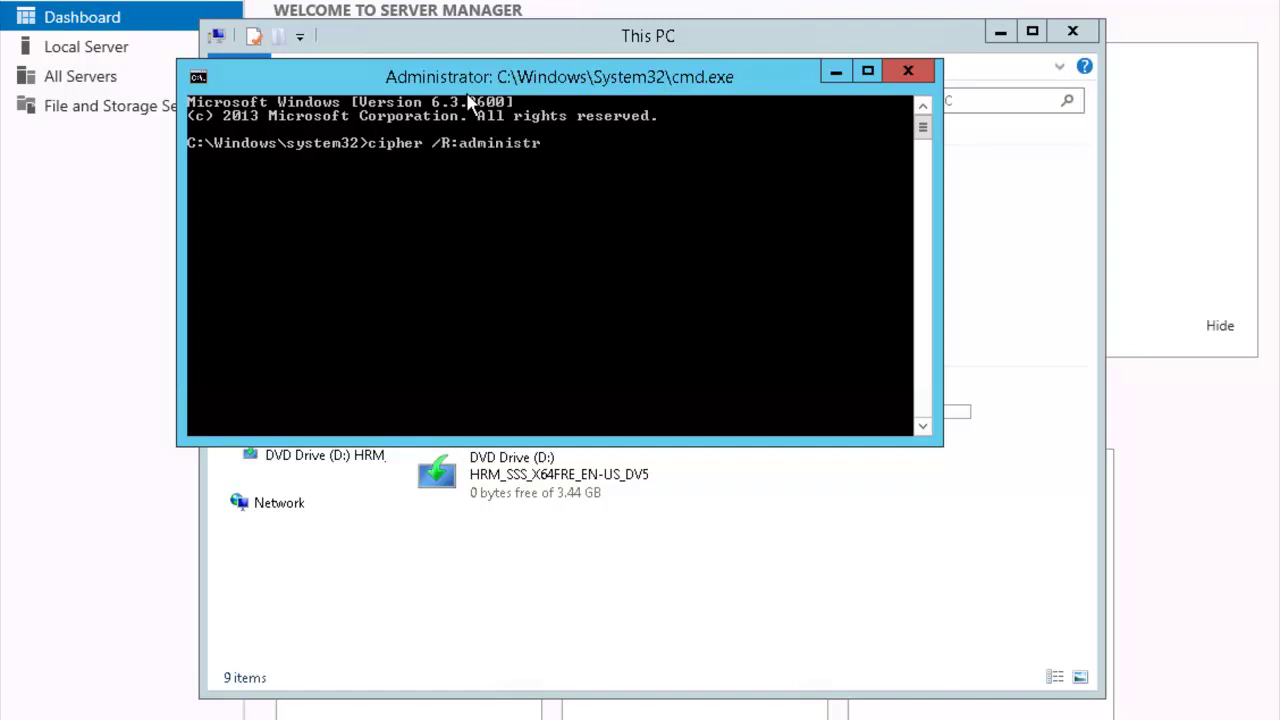
type("ator")
key("Return")
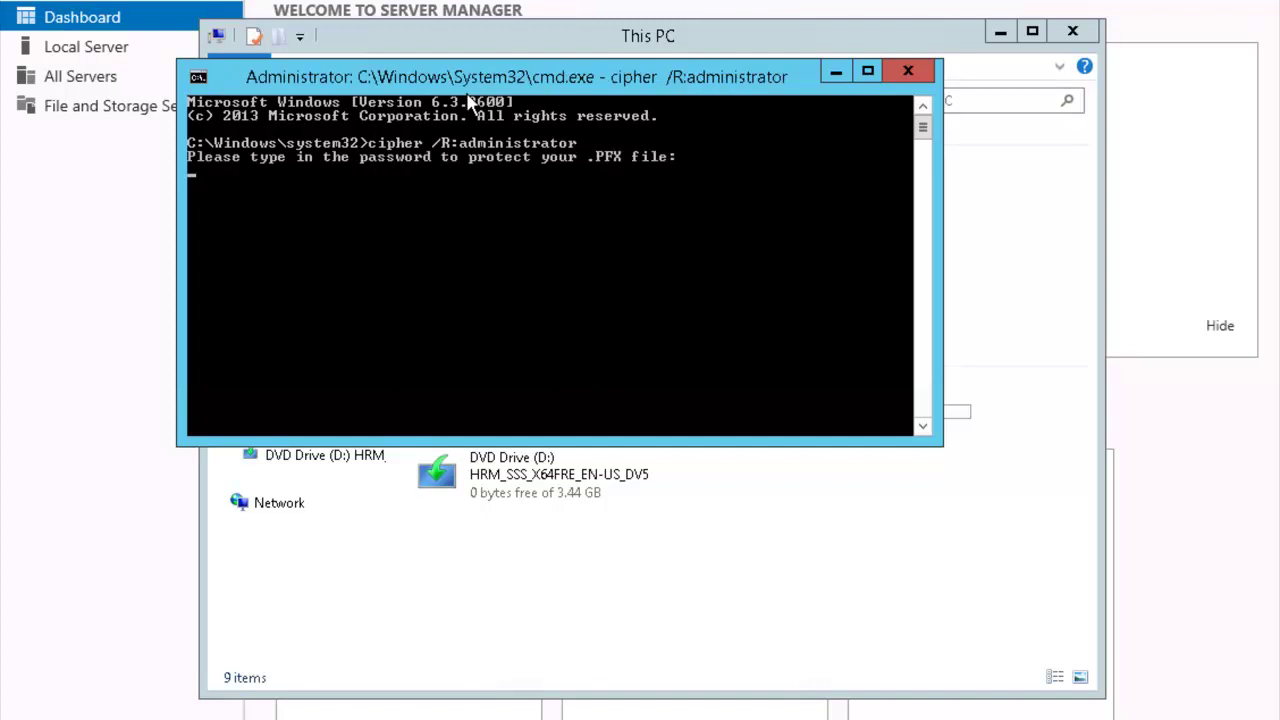
key("Return")
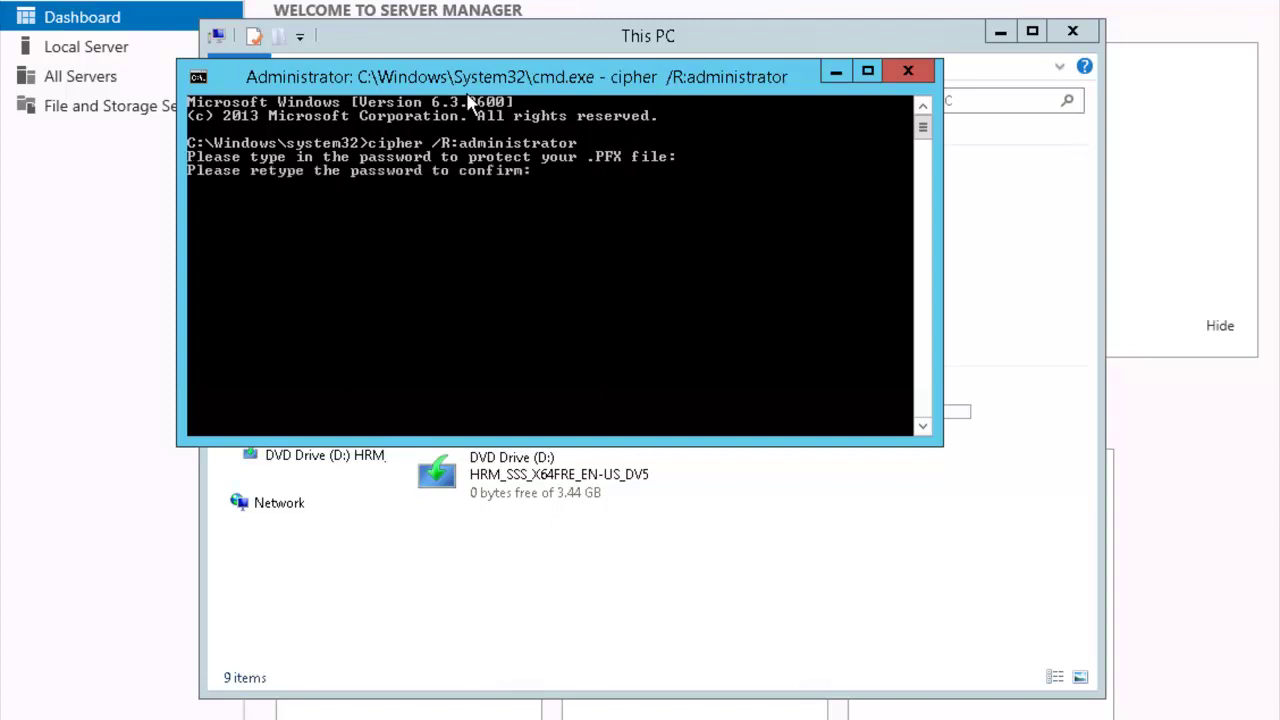
key("Return")
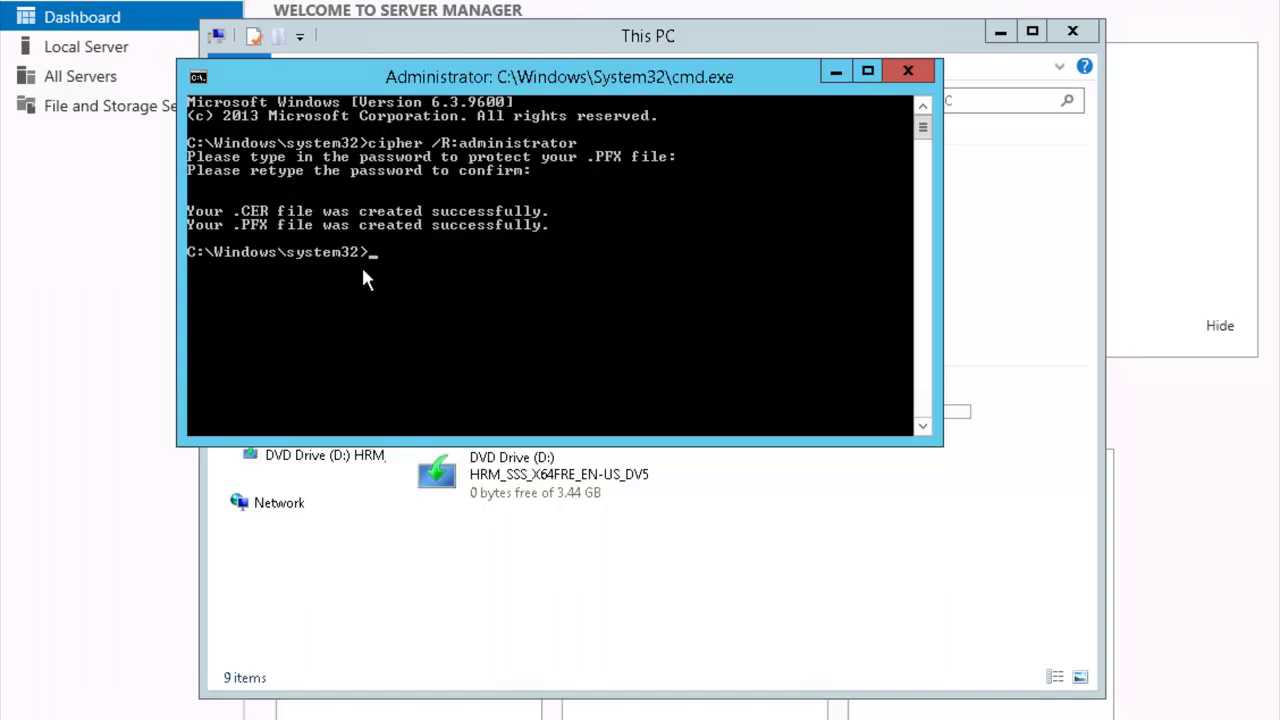
Close the Command Prompt and This PC window, then launch Local Security Policy from Tools
type("t")
key("Return")
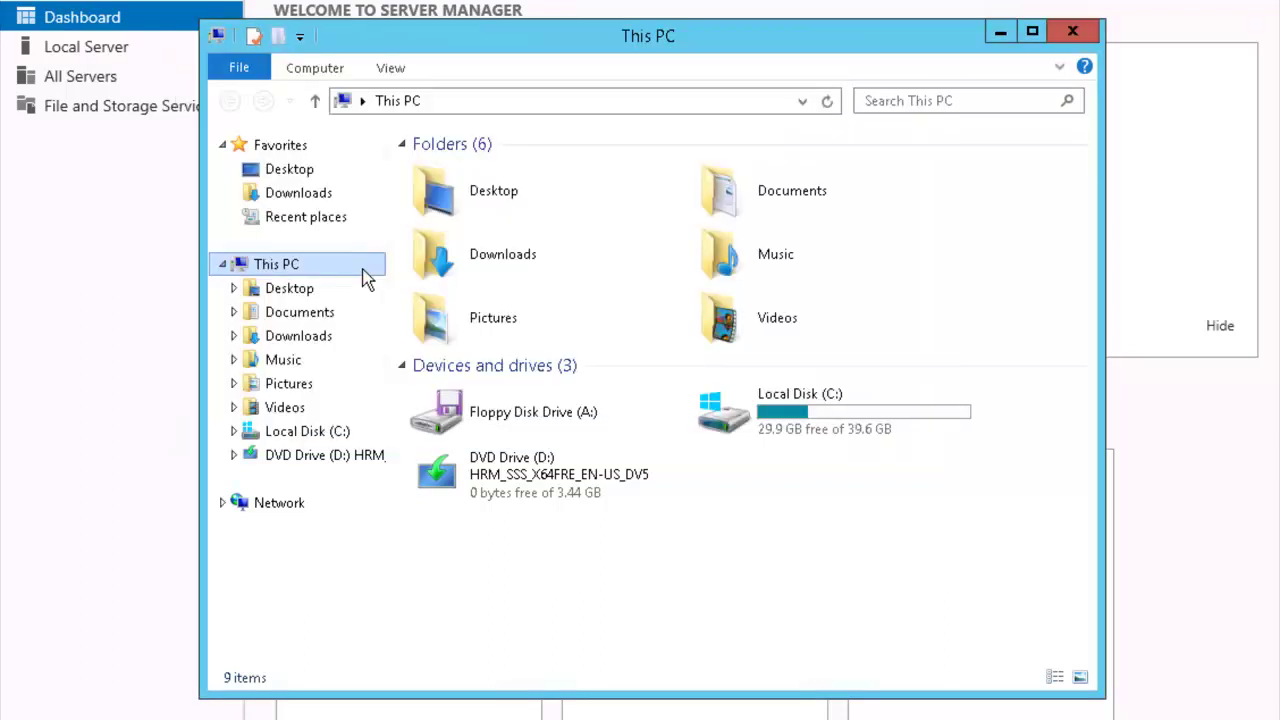
left_click(1071, 32)
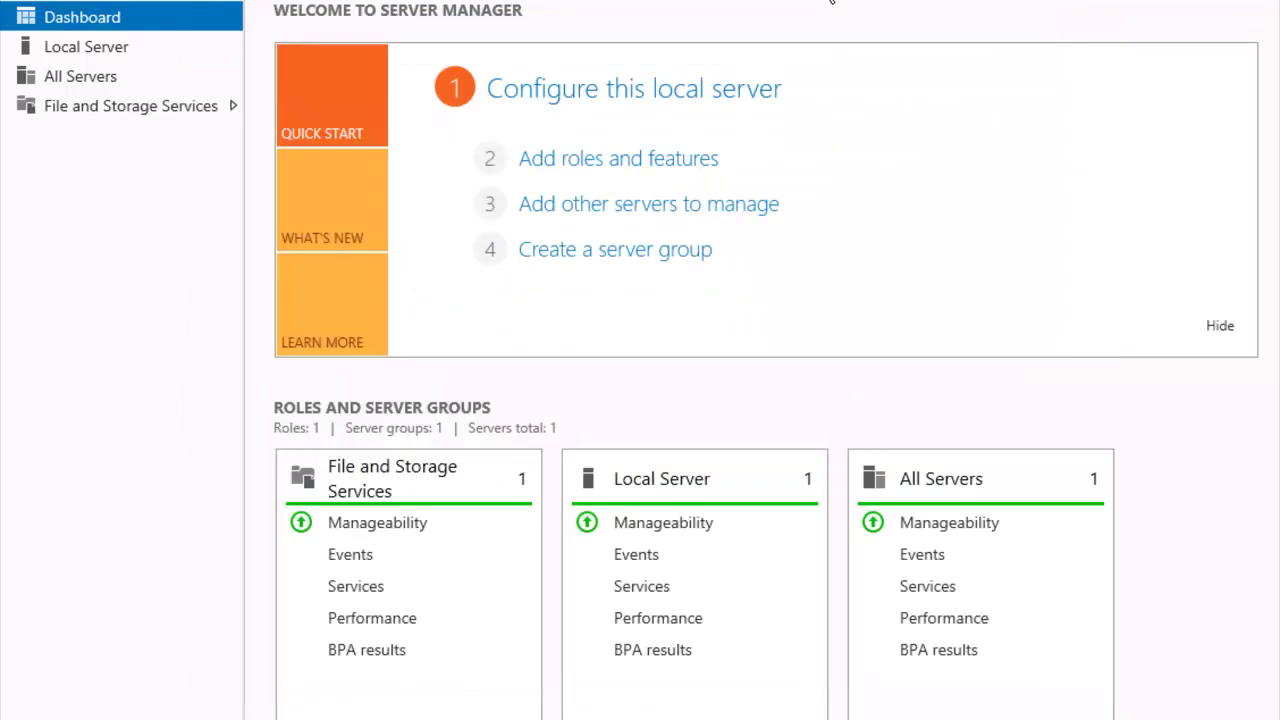
left_click(1140, 1)
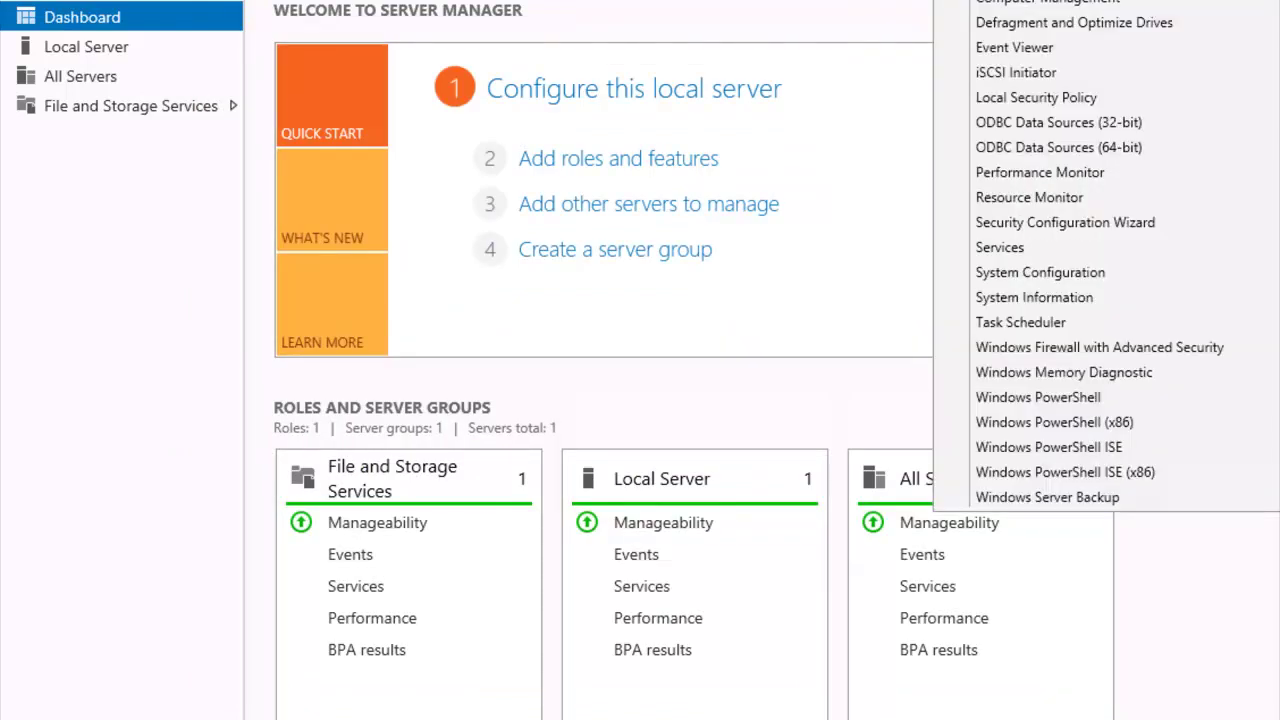
left_click(1124, 99)
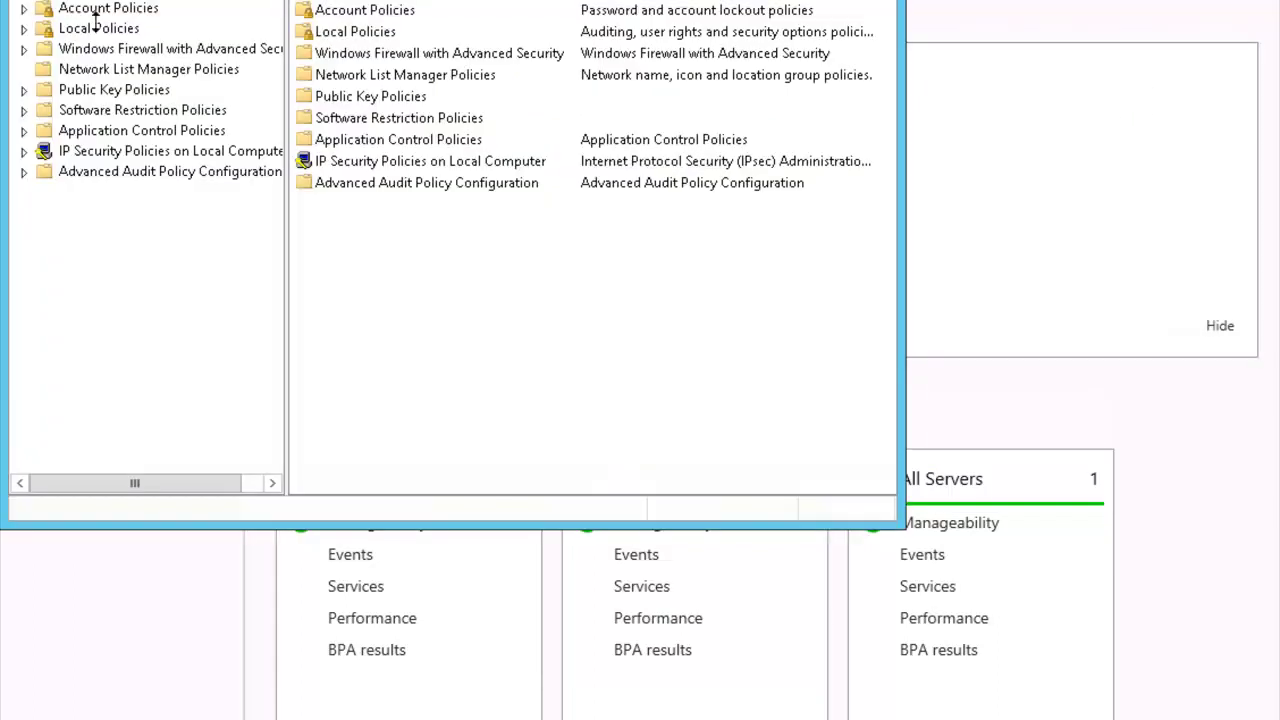
Under Public Key Policies, start Add Data Recovery Agent on Encrypting File System
left_click(23, 90)
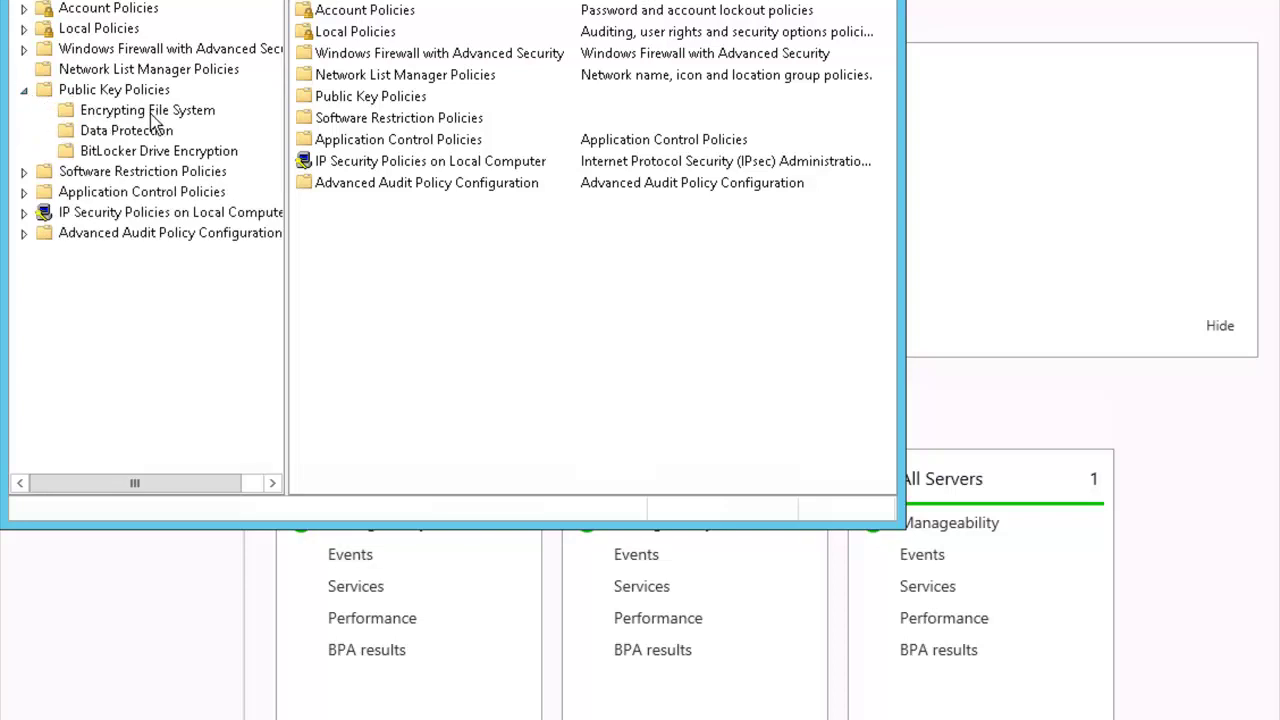
left_click(217, 115)
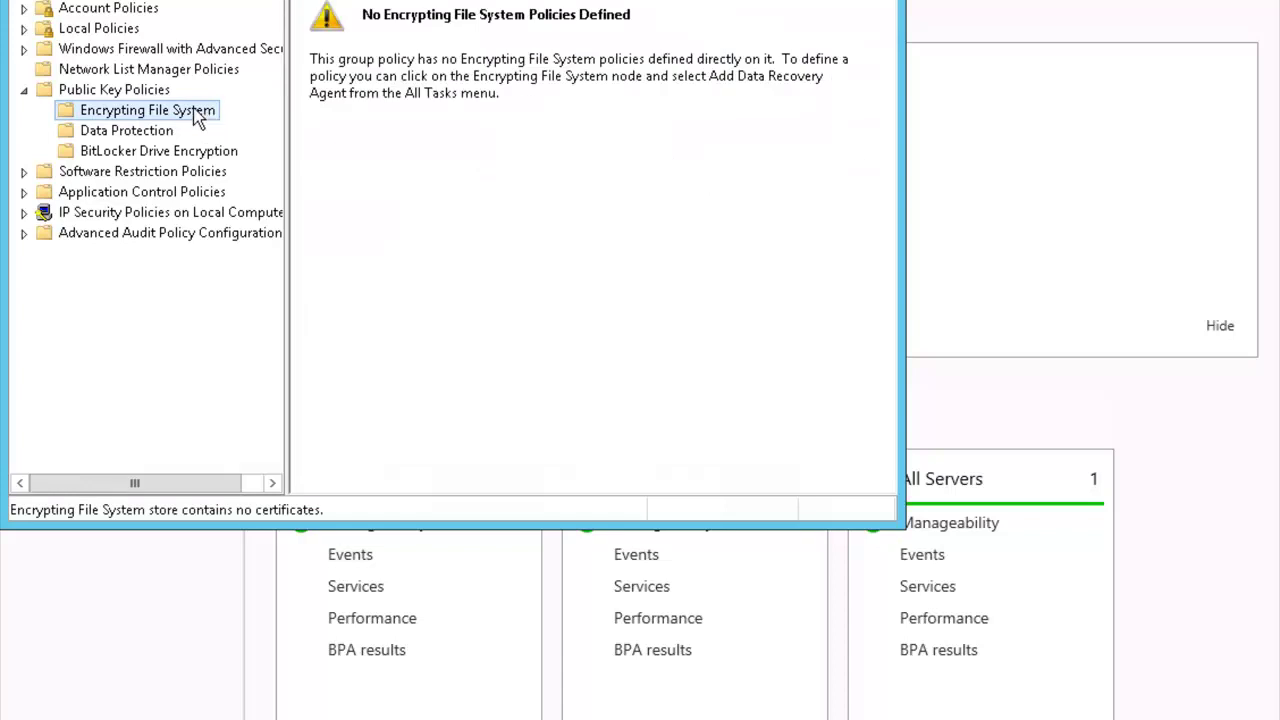
right_click(197, 117)
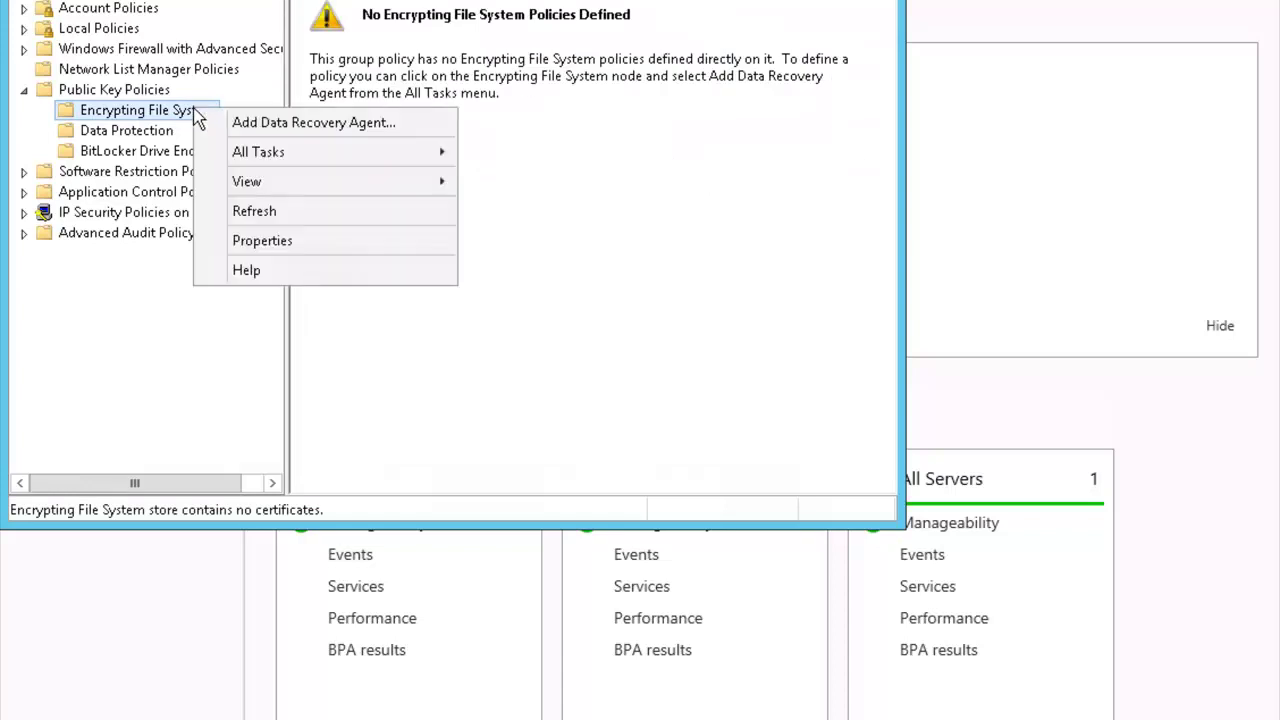
left_click(412, 124)
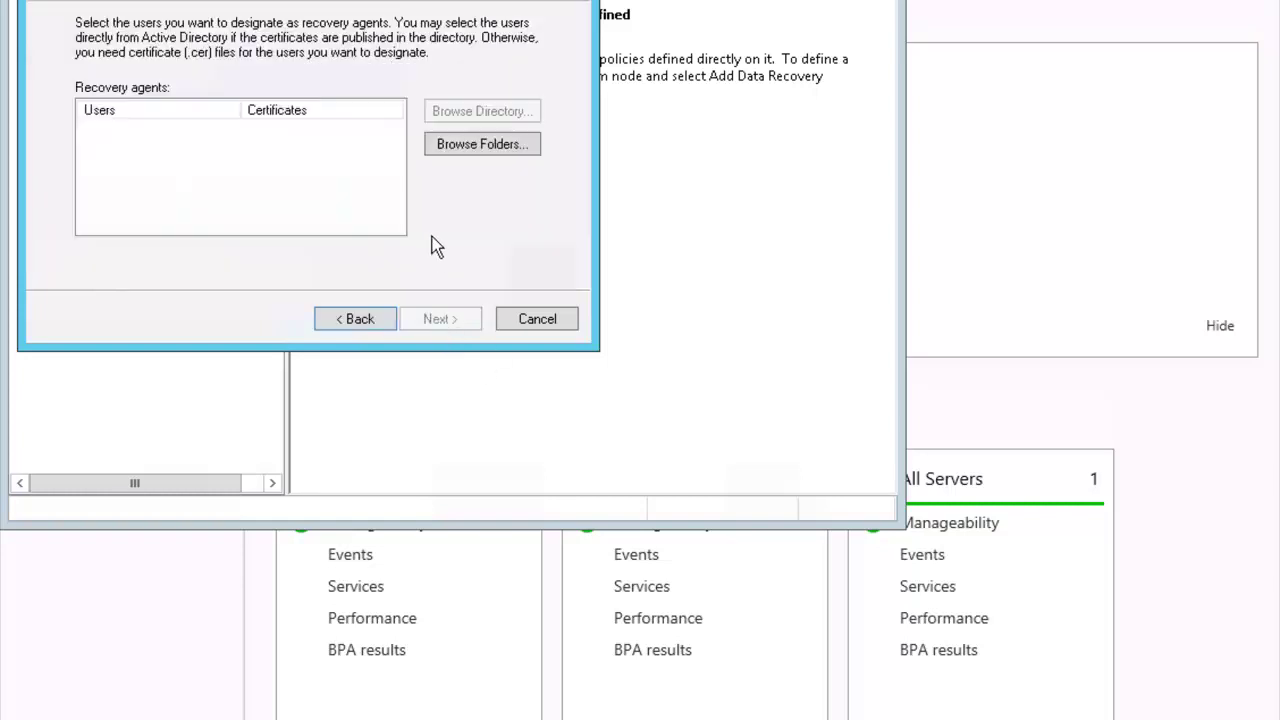
Browse to the C:\Users\Administrator folder to find the recovery certificate
left_click(497, 146)
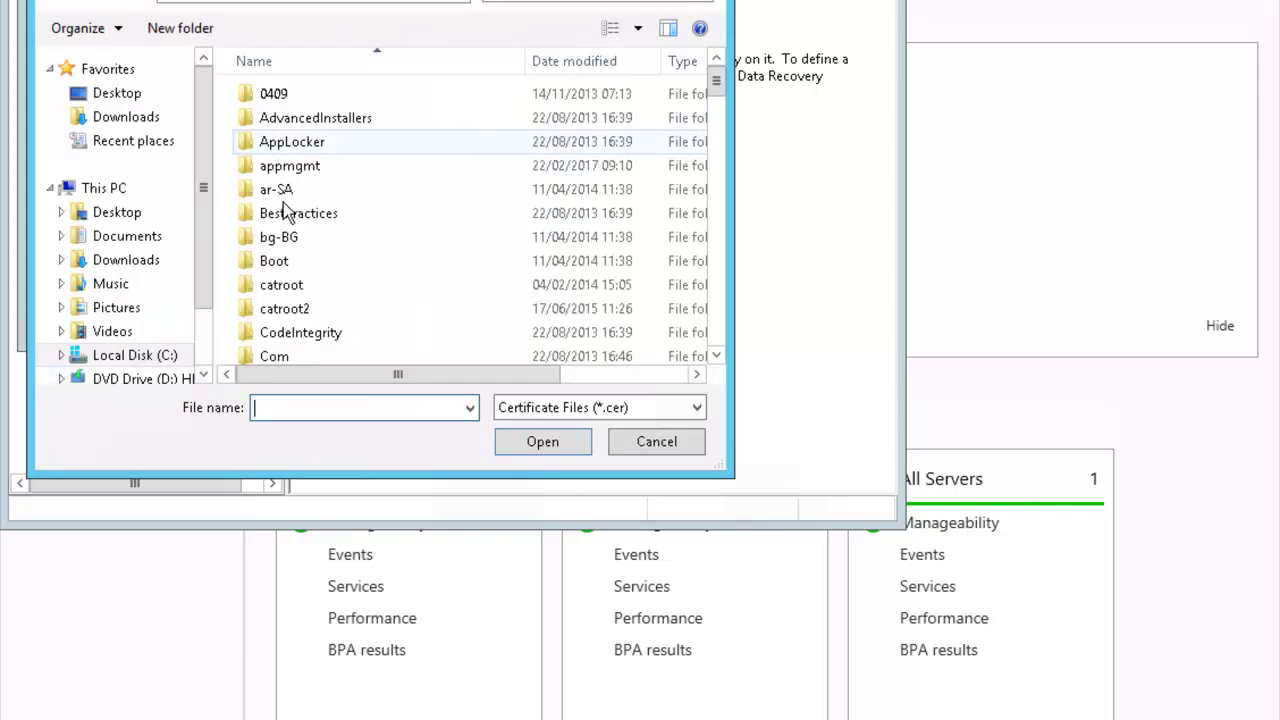
left_click(108, 358)
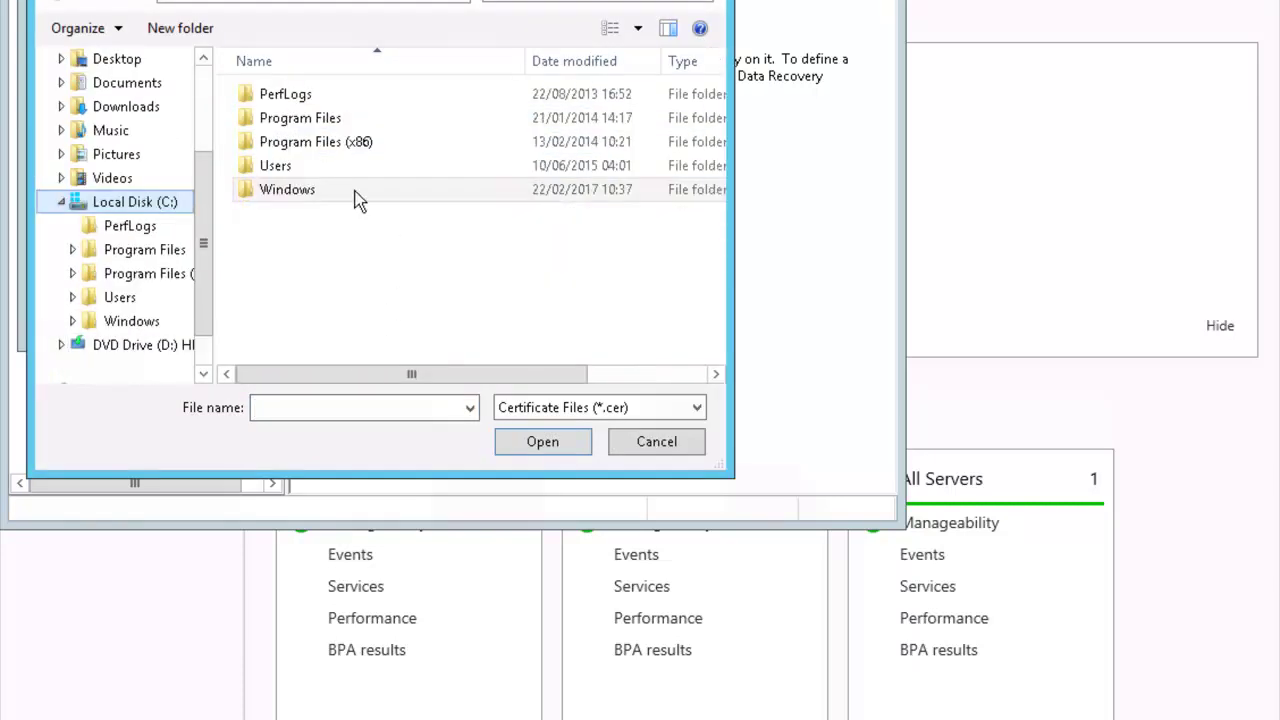
double_click(283, 166)
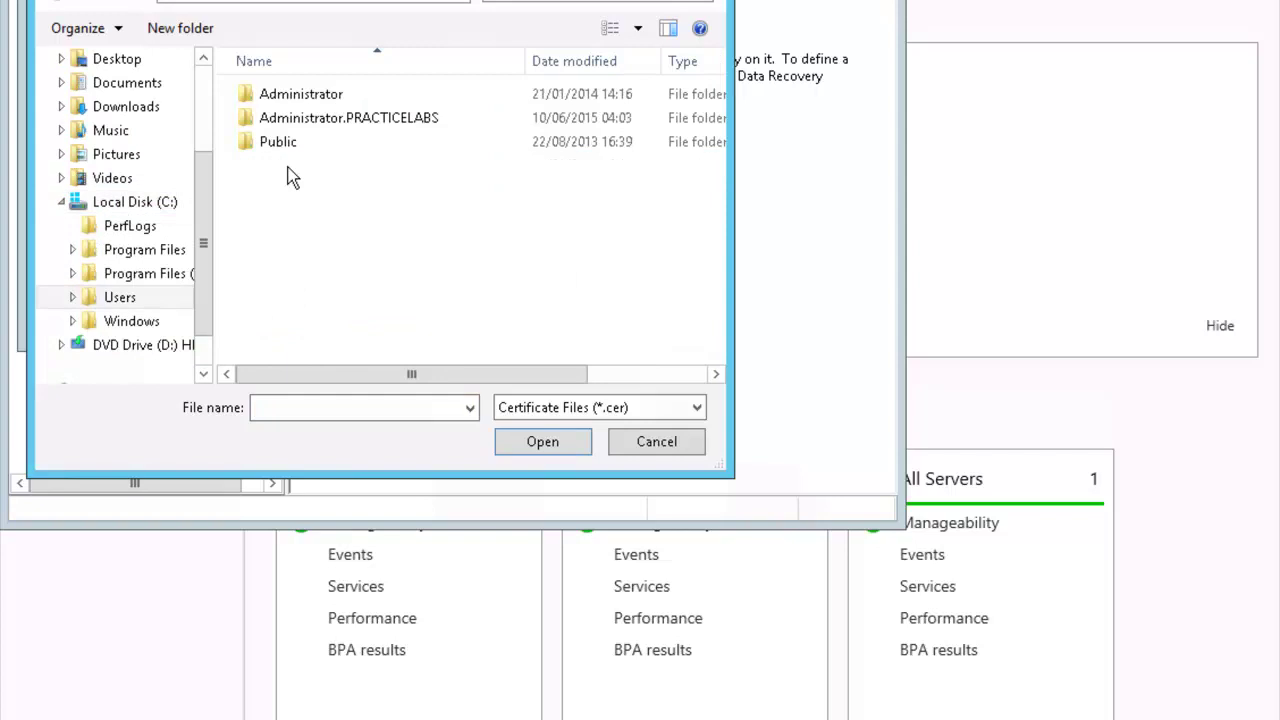
double_click(308, 90)
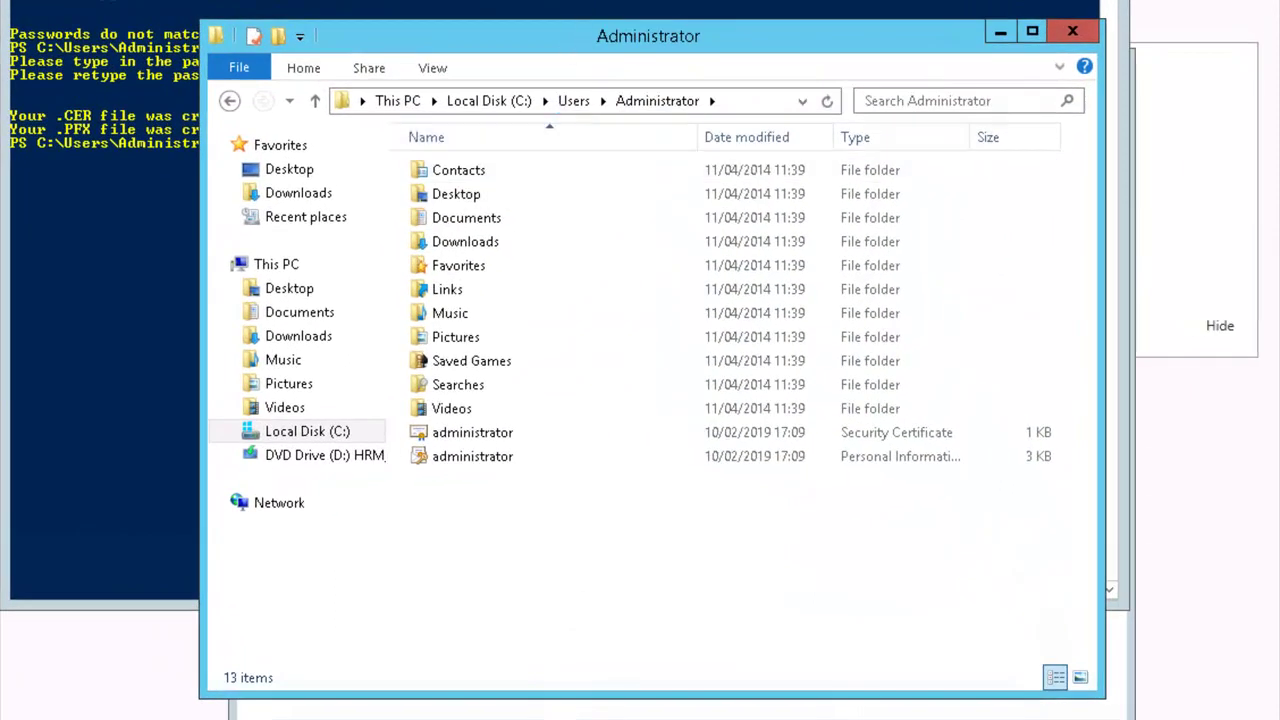
key("alt+Tab")
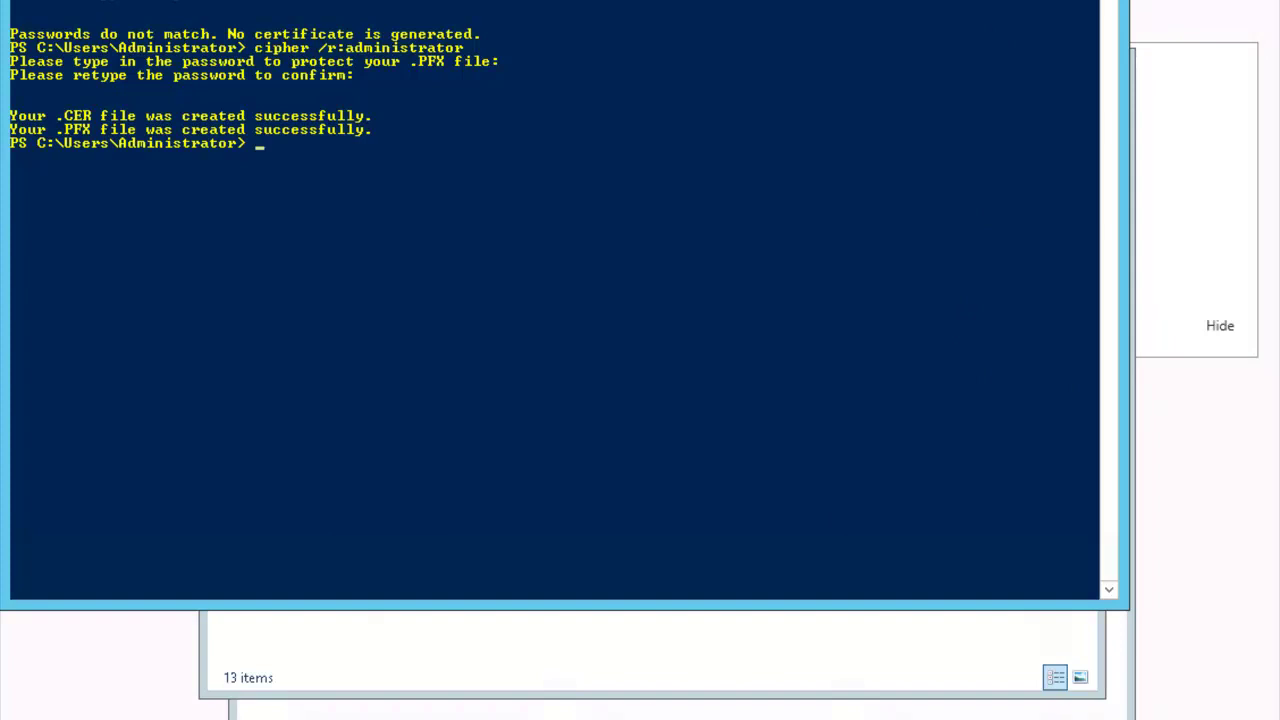
key("alt+Tab")
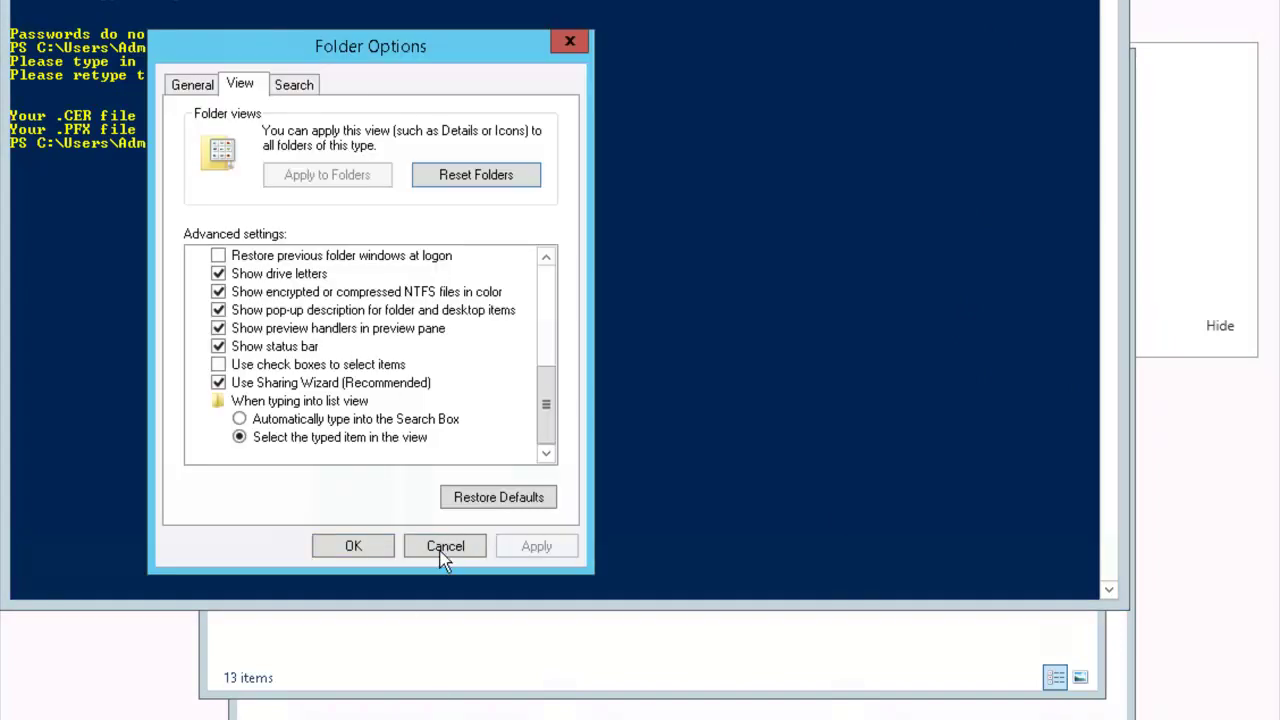
left_click(441, 550)
mouse_move(370, 712)
left_click(370, 650)
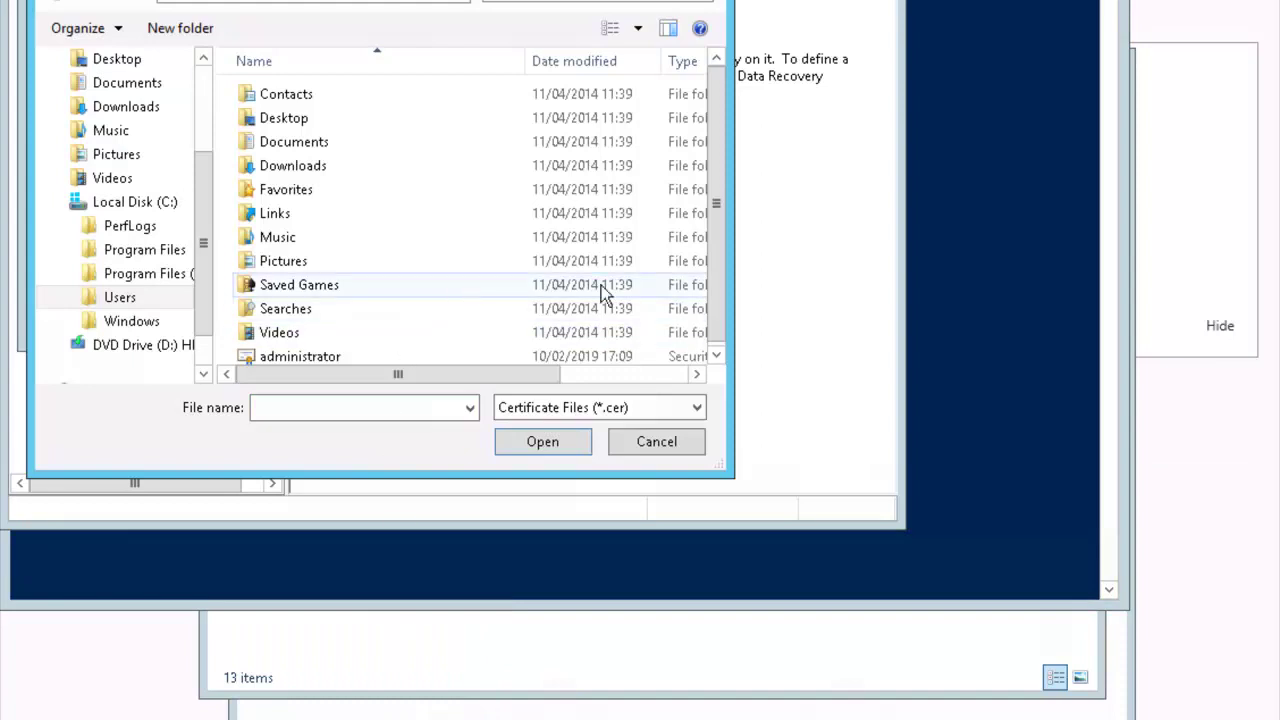
Load administrator.cer, accept the revocation warning, and finish the Add Recovery Agent wizard
left_click(722, 305)
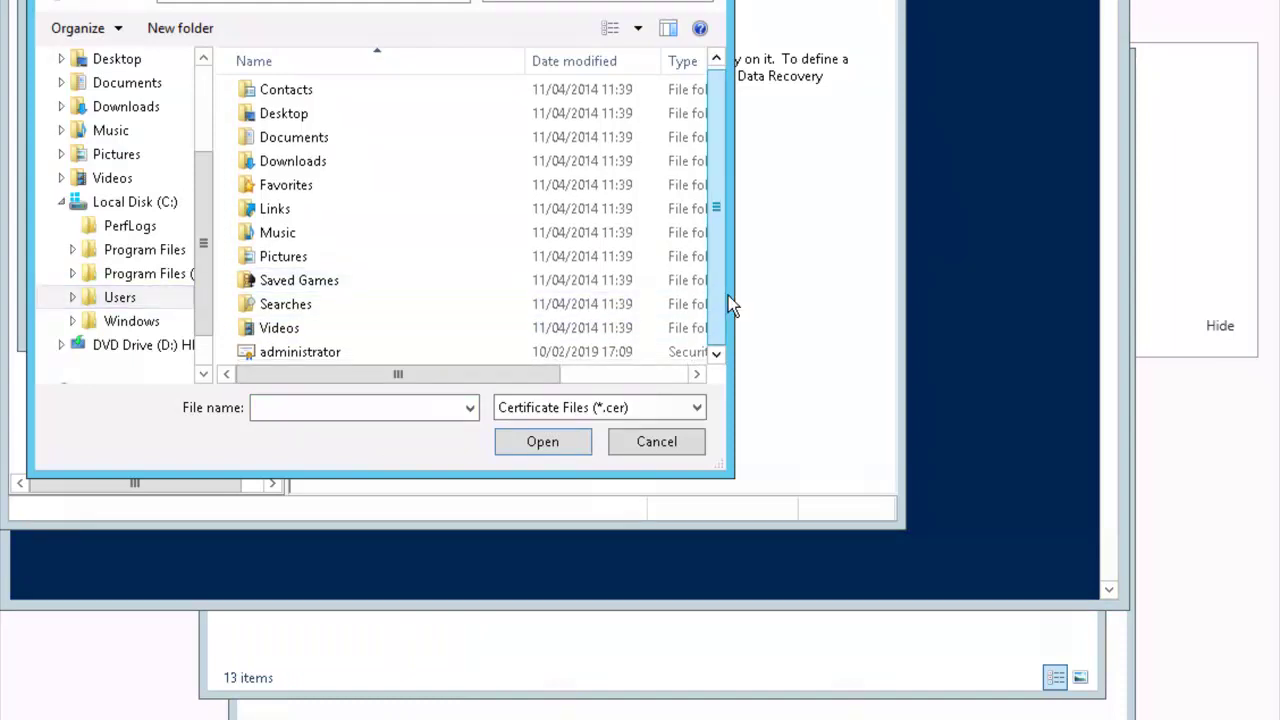
left_click(304, 352)
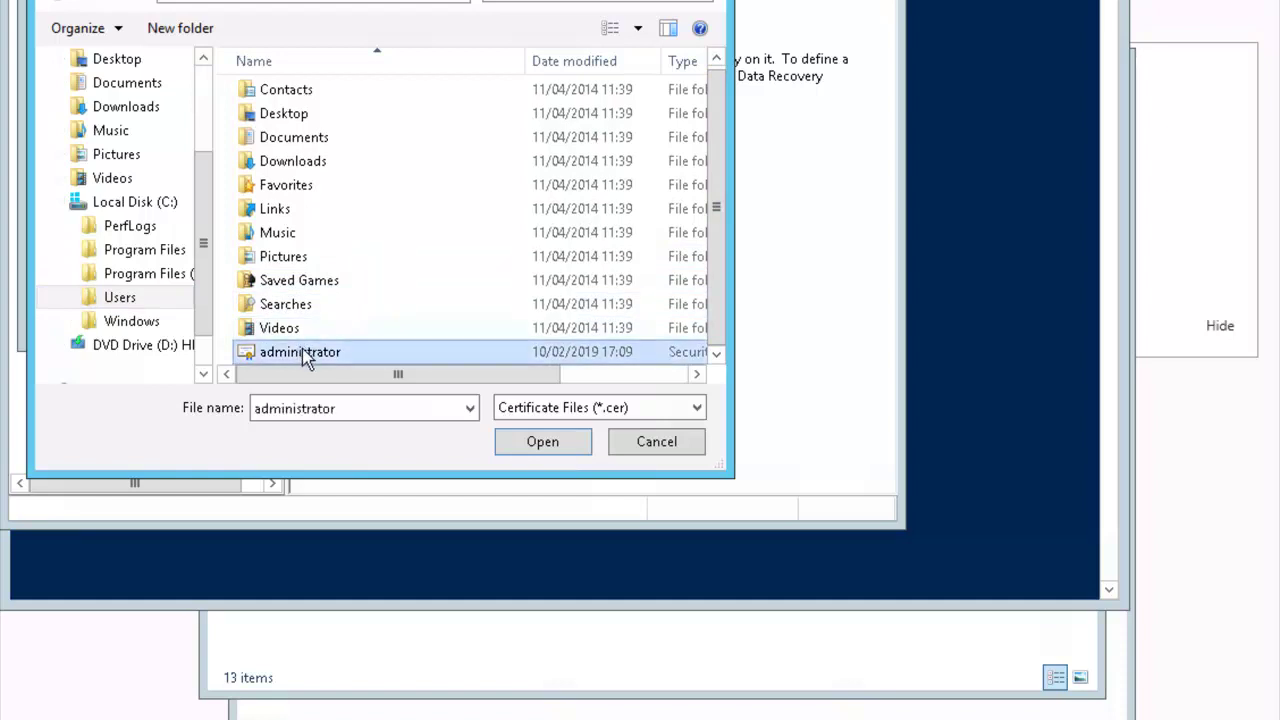
left_click(545, 442)
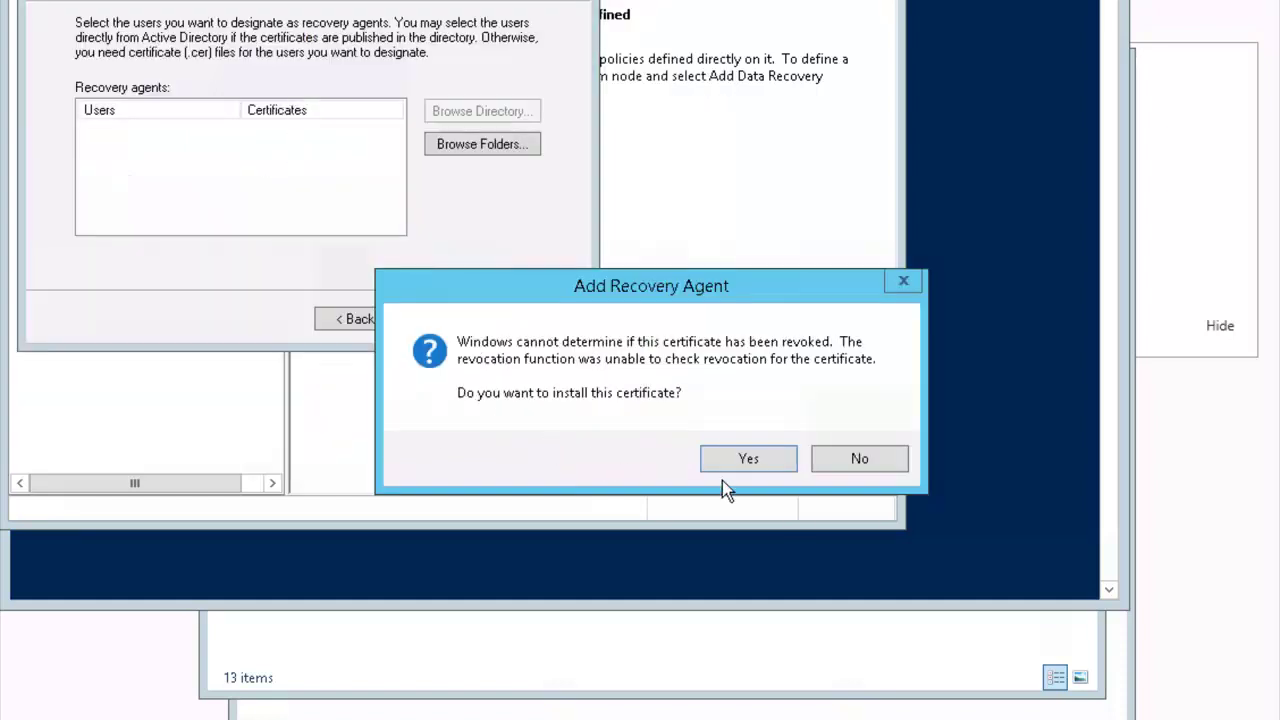
left_click(745, 459)
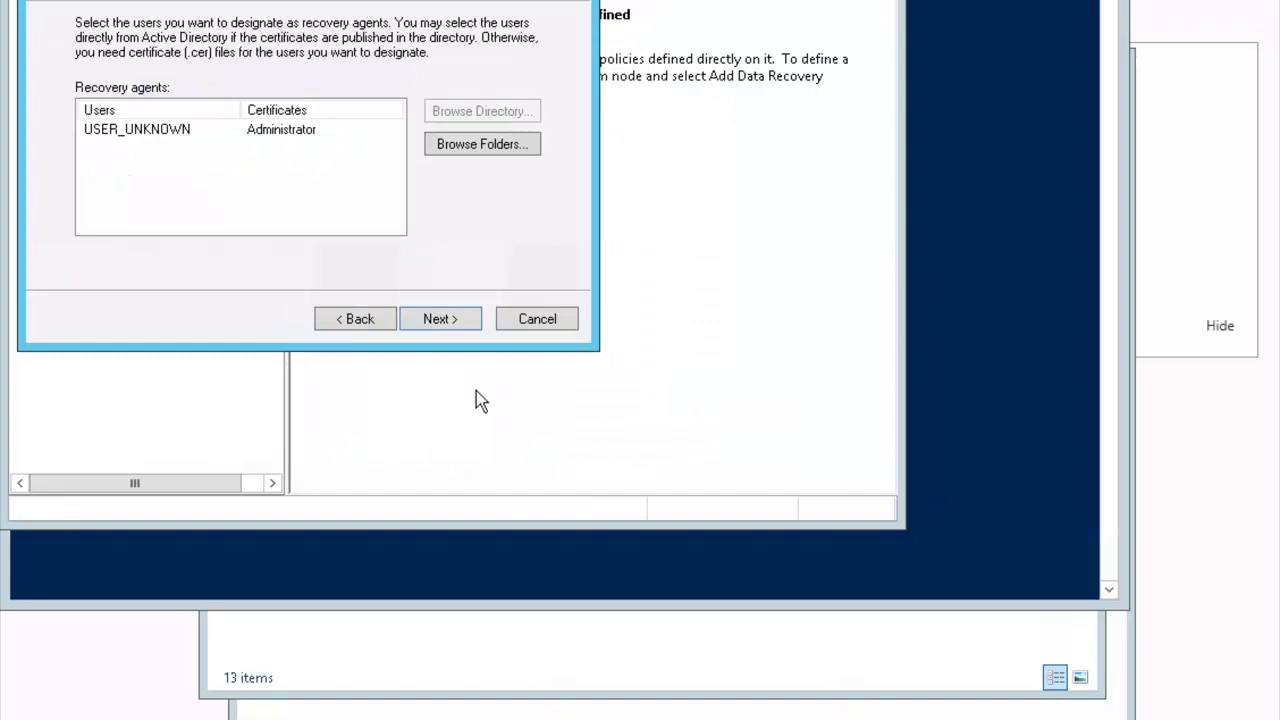
left_click(457, 320)
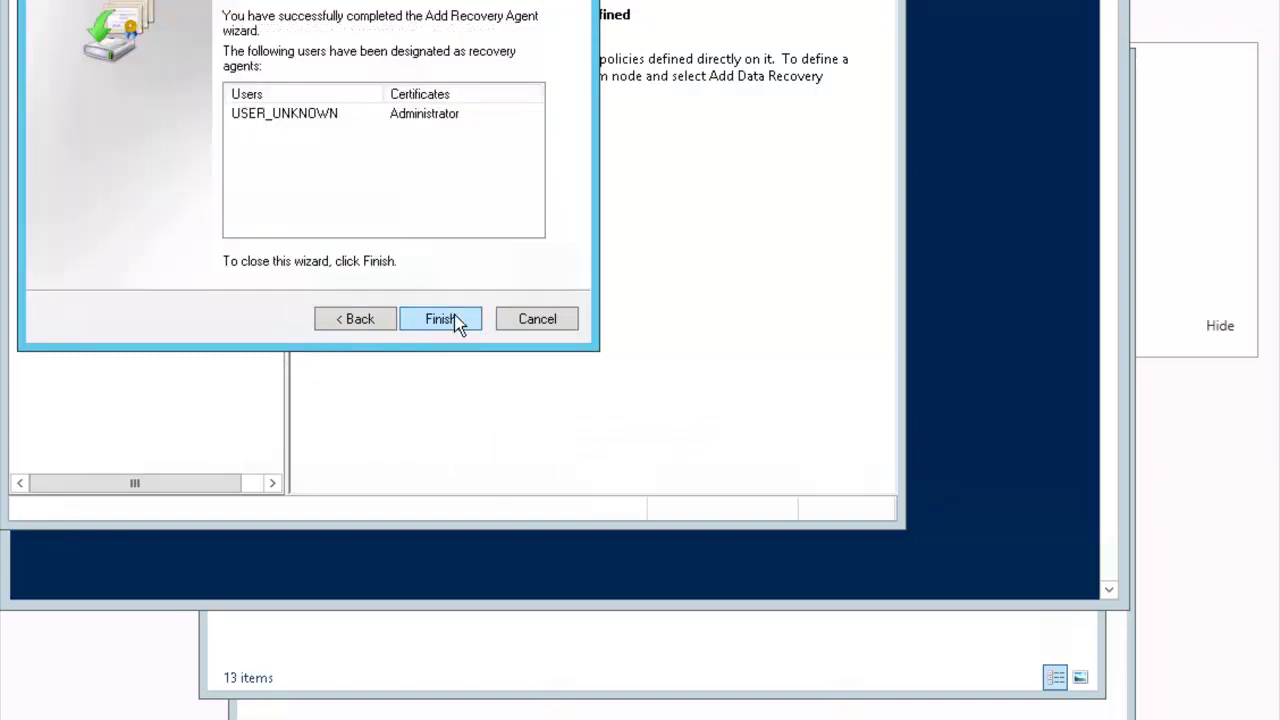
left_click(440, 319)
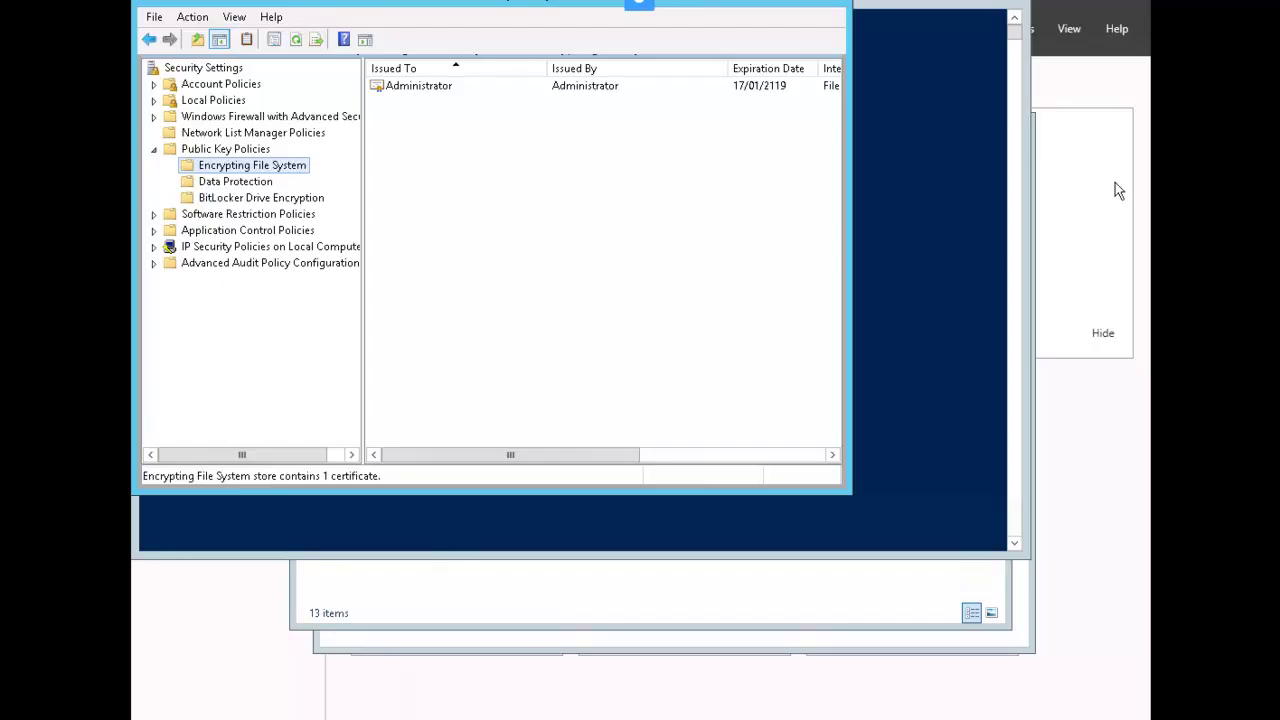
Show Server Manager's Local Server page for PLABSA01 and list its Tools menu
left_click(1115, 183)
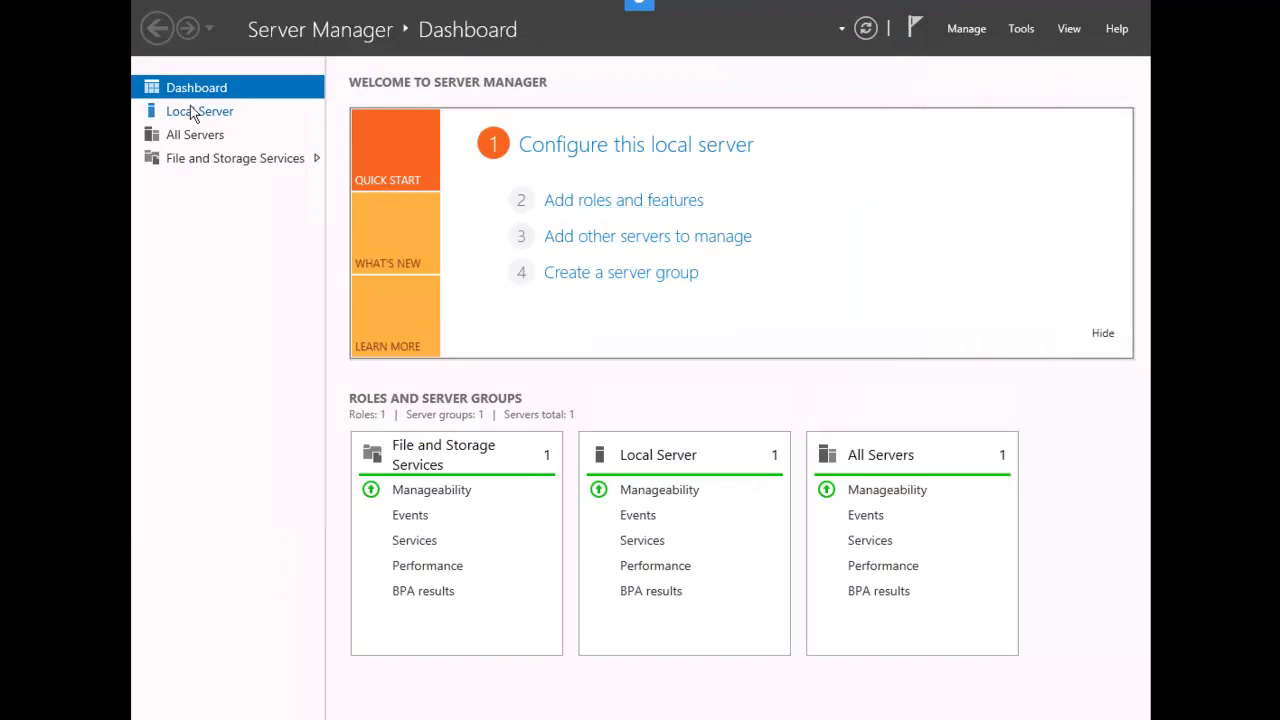
left_click(190, 112)
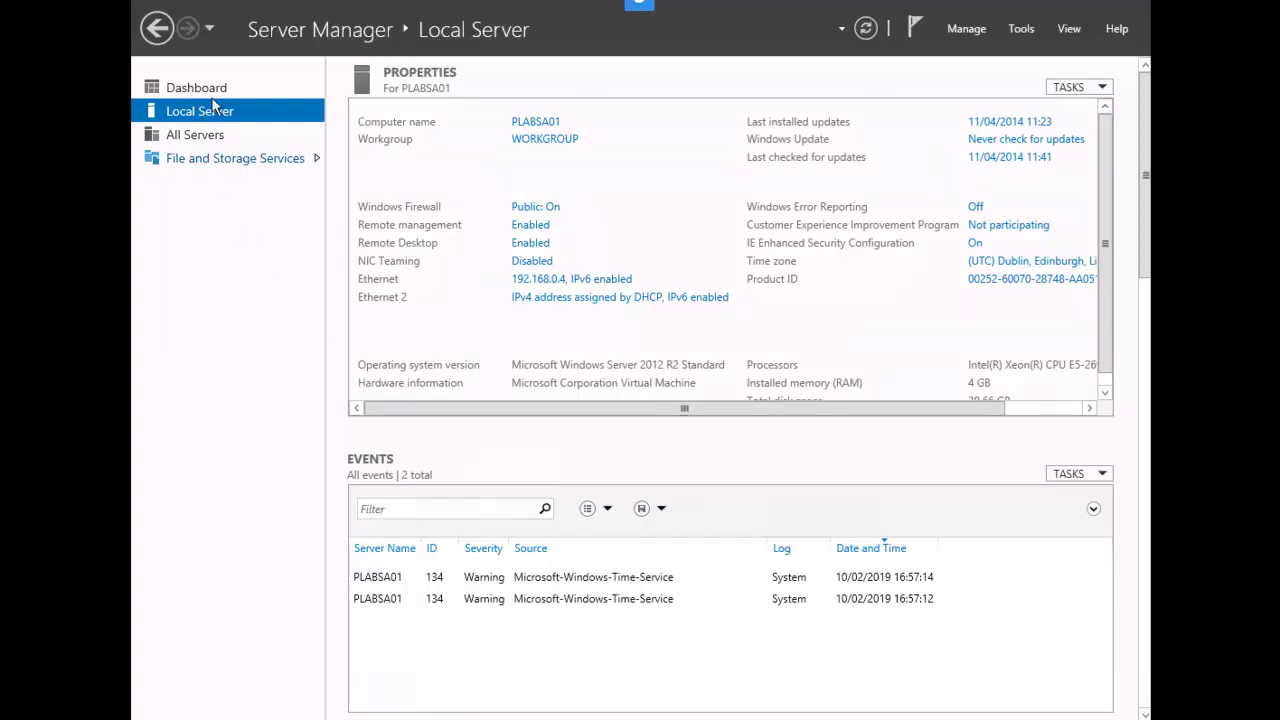
left_click(1024, 32)
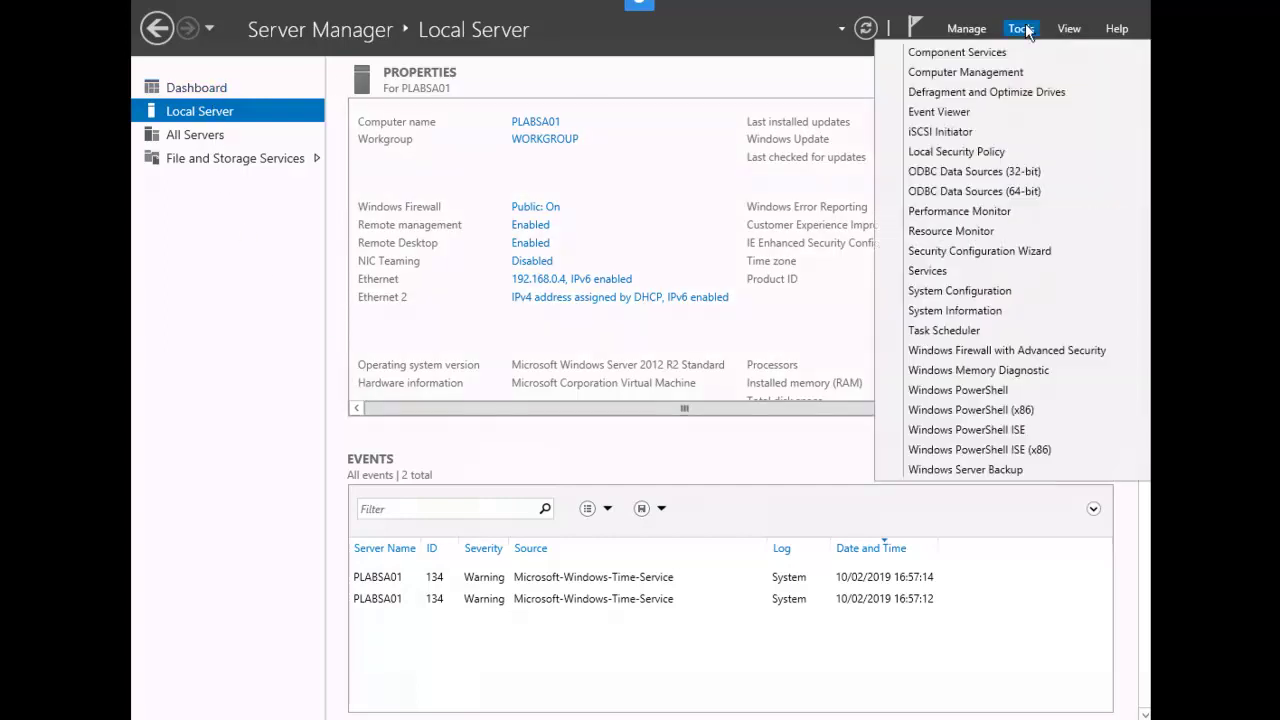
Launch Computer Management and create local user Student1 with a never-expiring password
left_click(1029, 76)
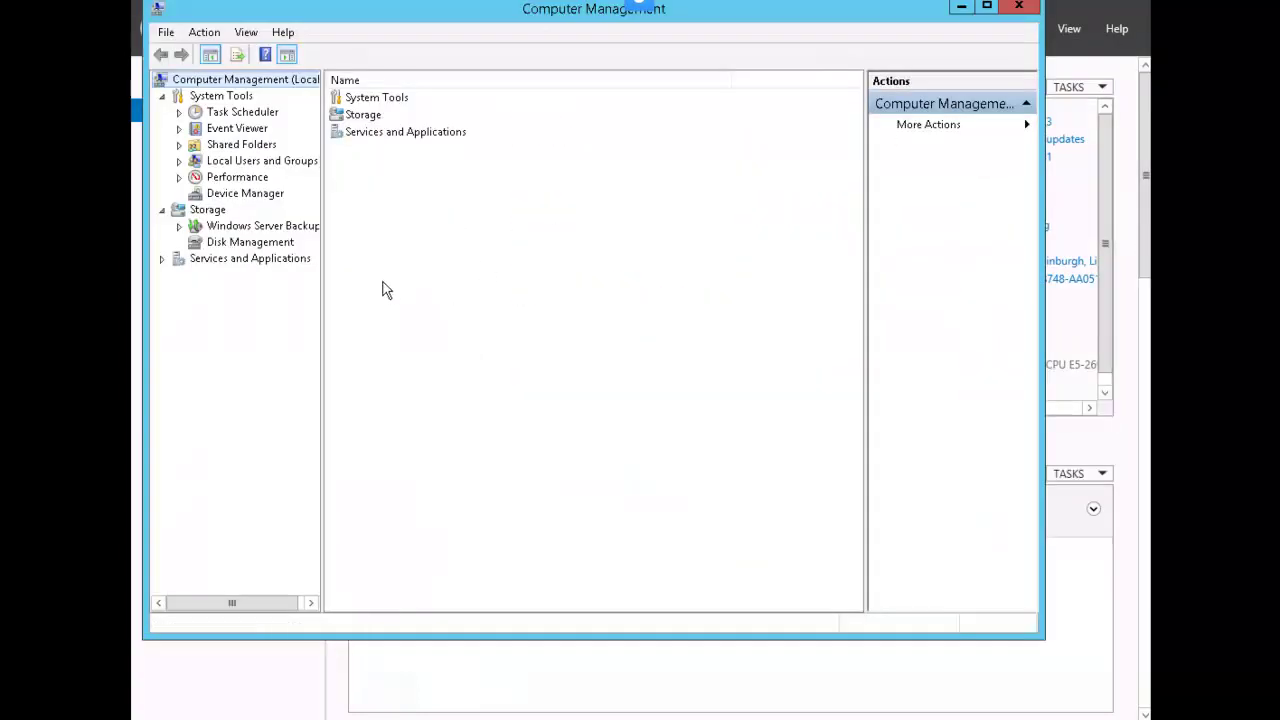
left_click(180, 163)
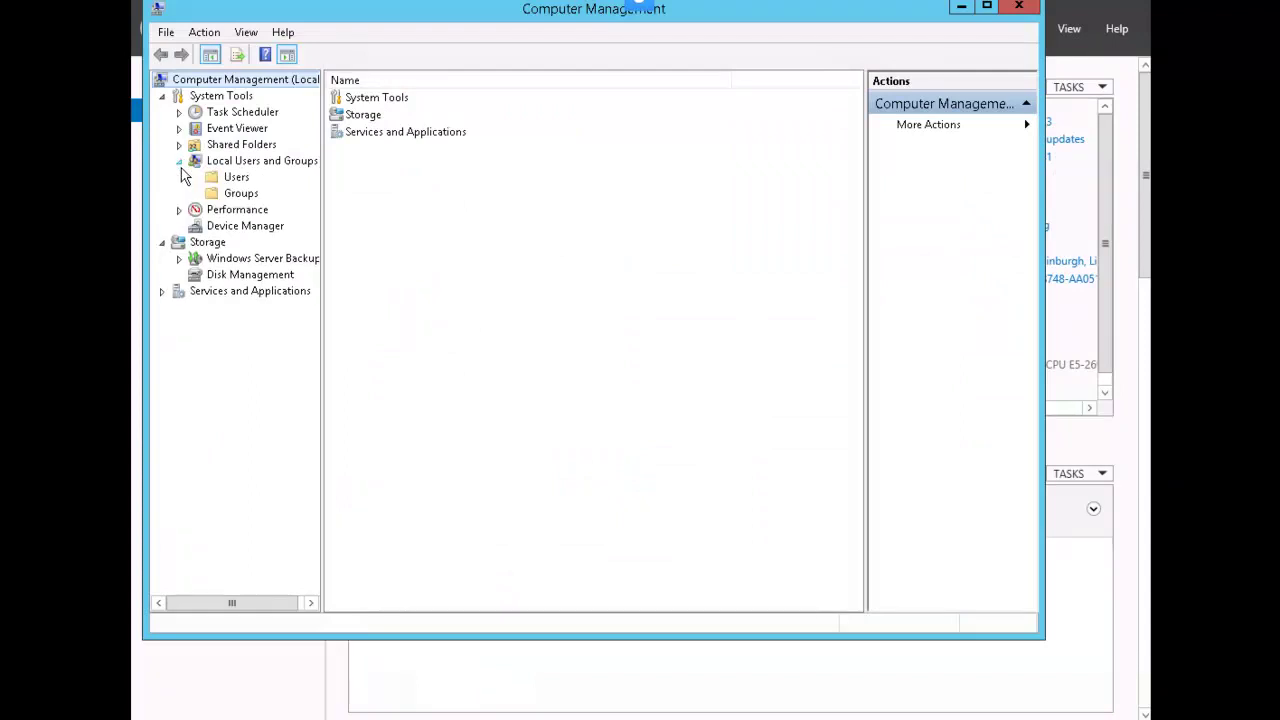
left_click(236, 178)
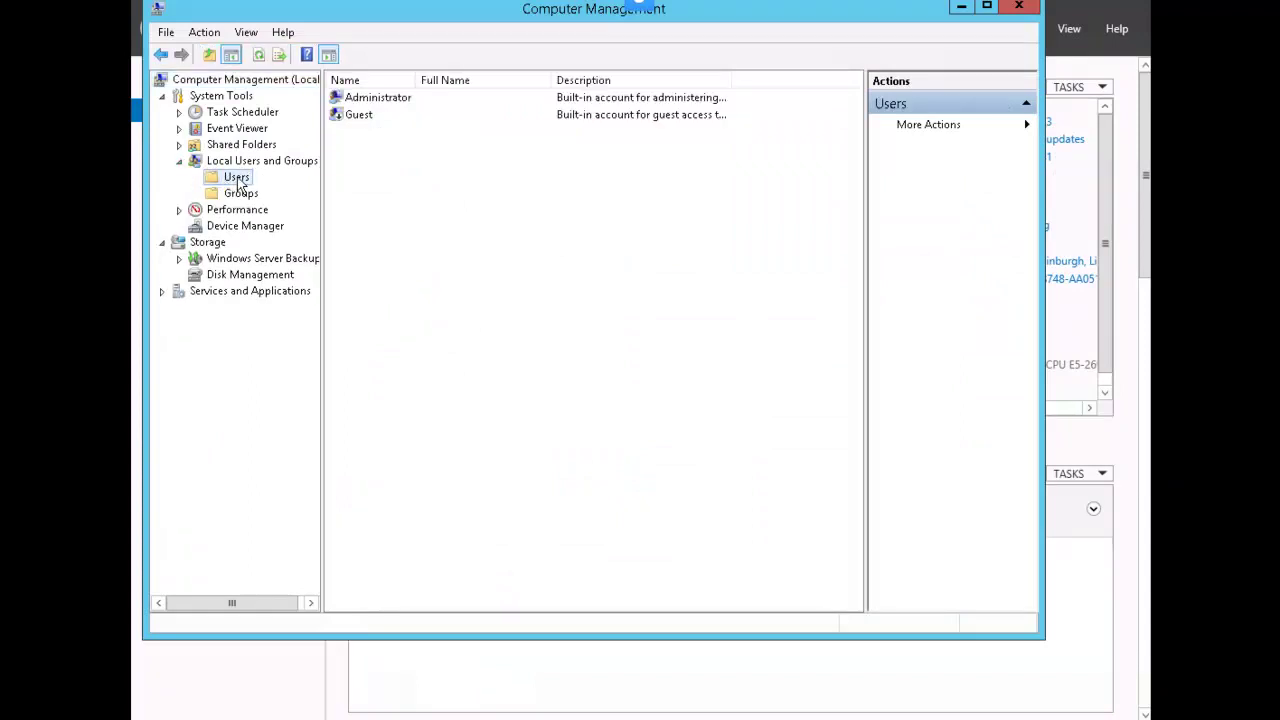
right_click(239, 184)
left_click(330, 192)
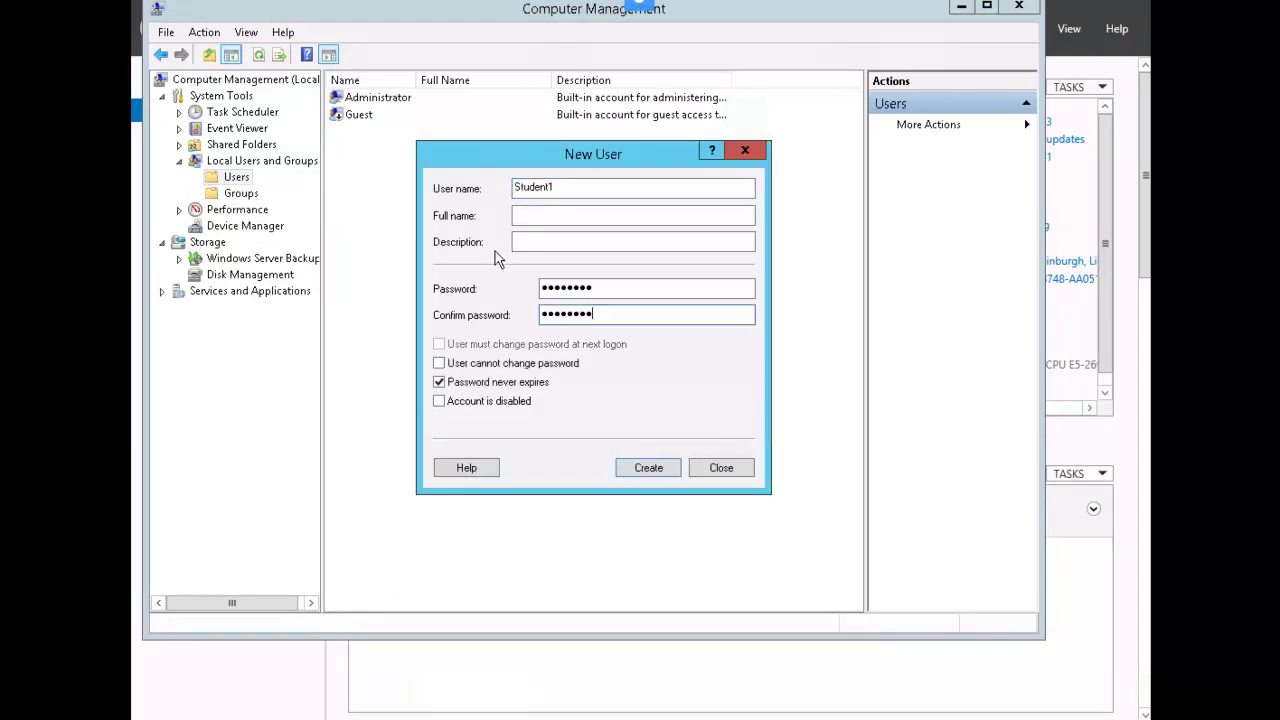
left_click(644, 466)
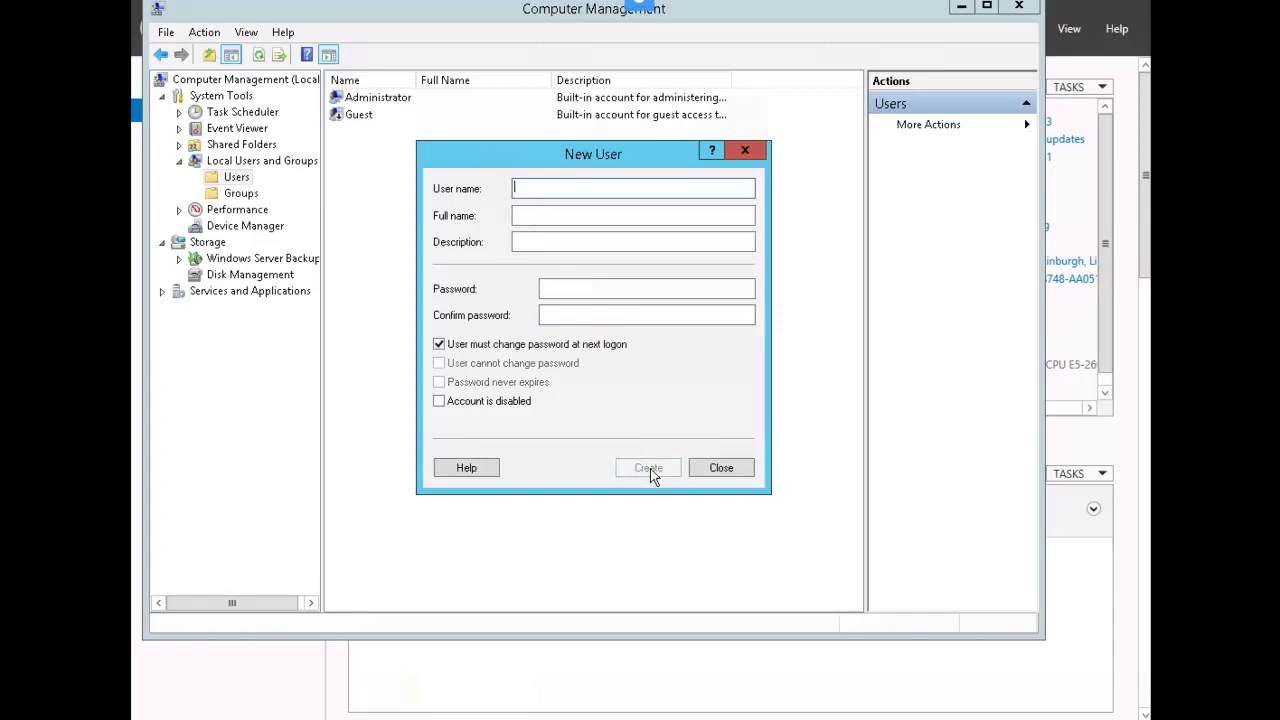
left_click(720, 468)
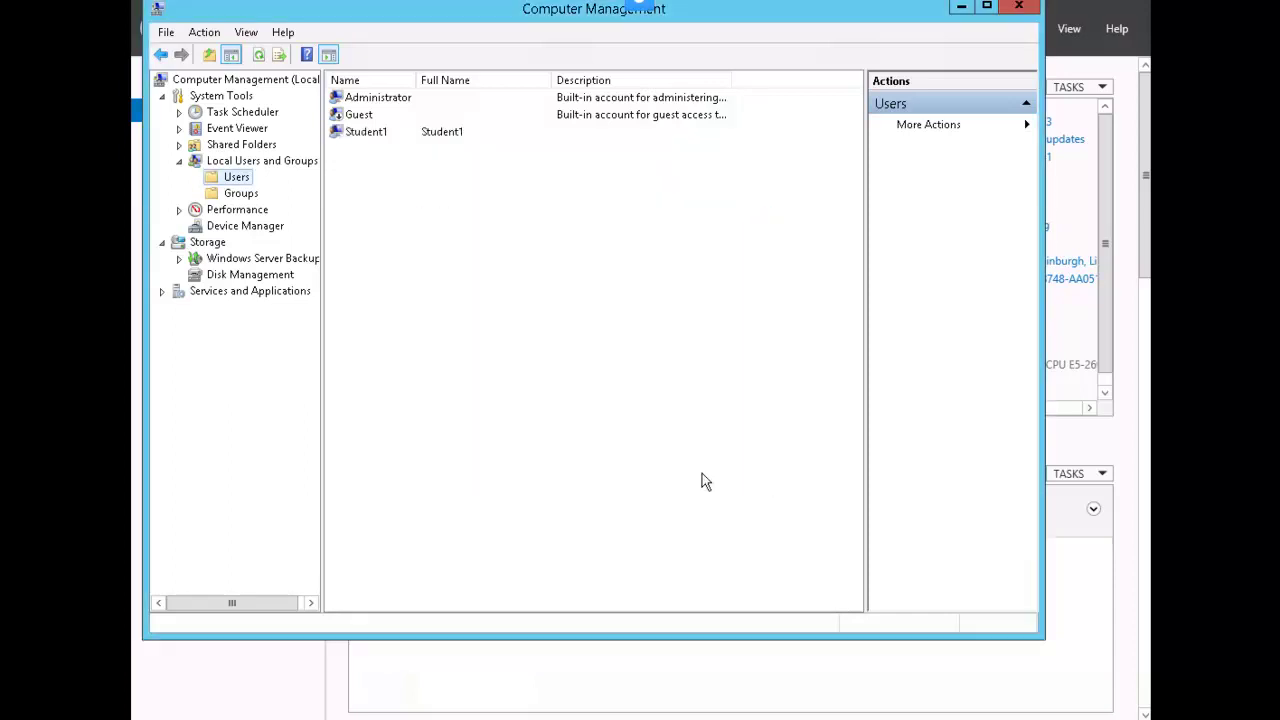
Add Student1 to the Administrators group through its Member Of properties
left_click(380, 140)
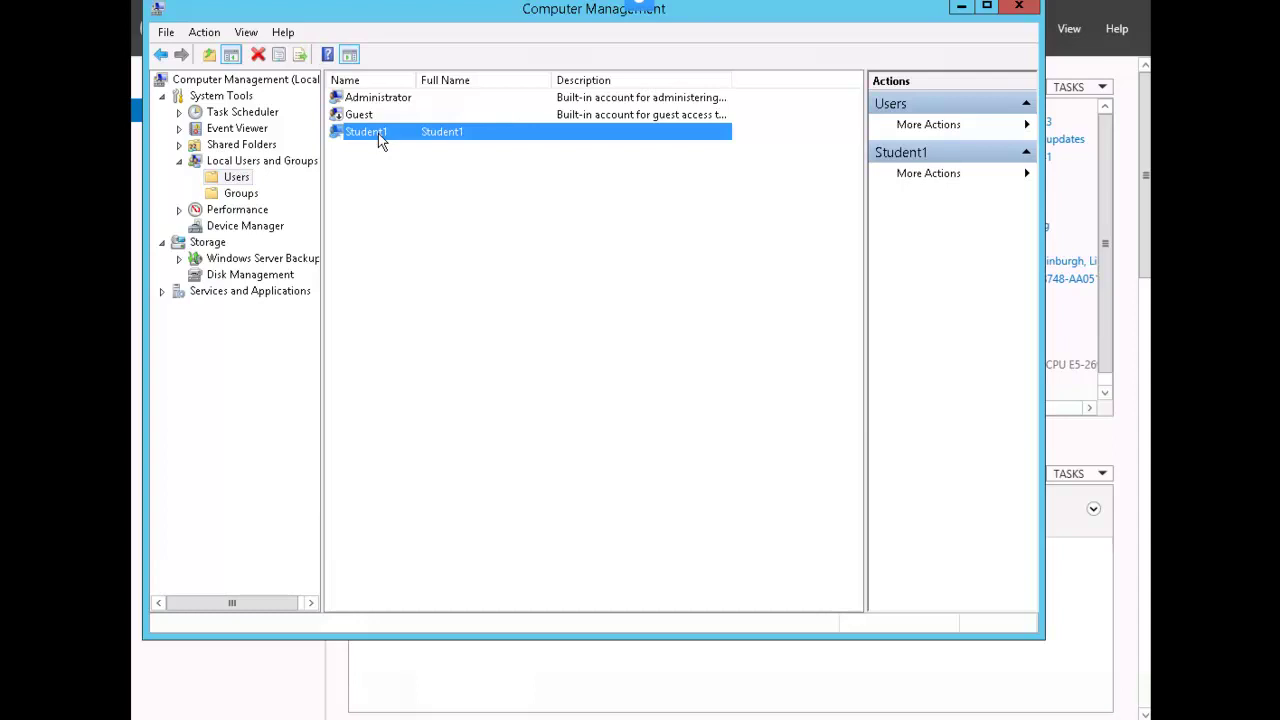
right_click(394, 141)
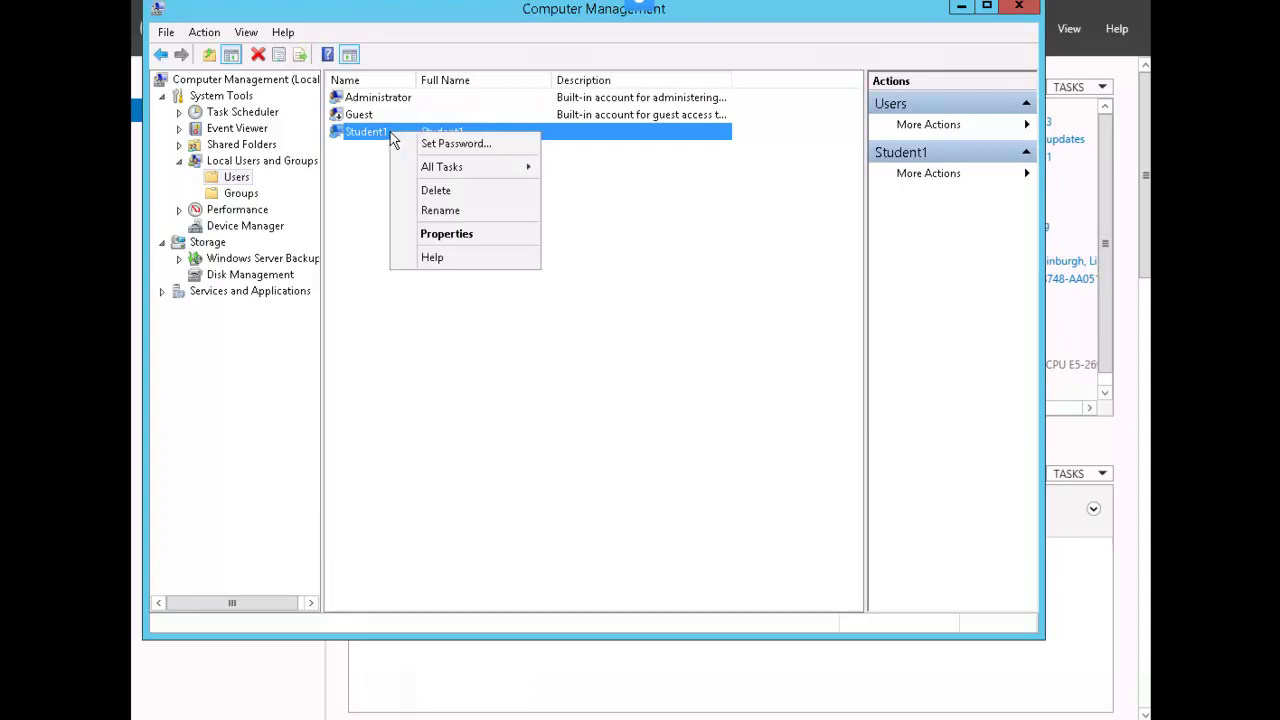
left_click(473, 235)
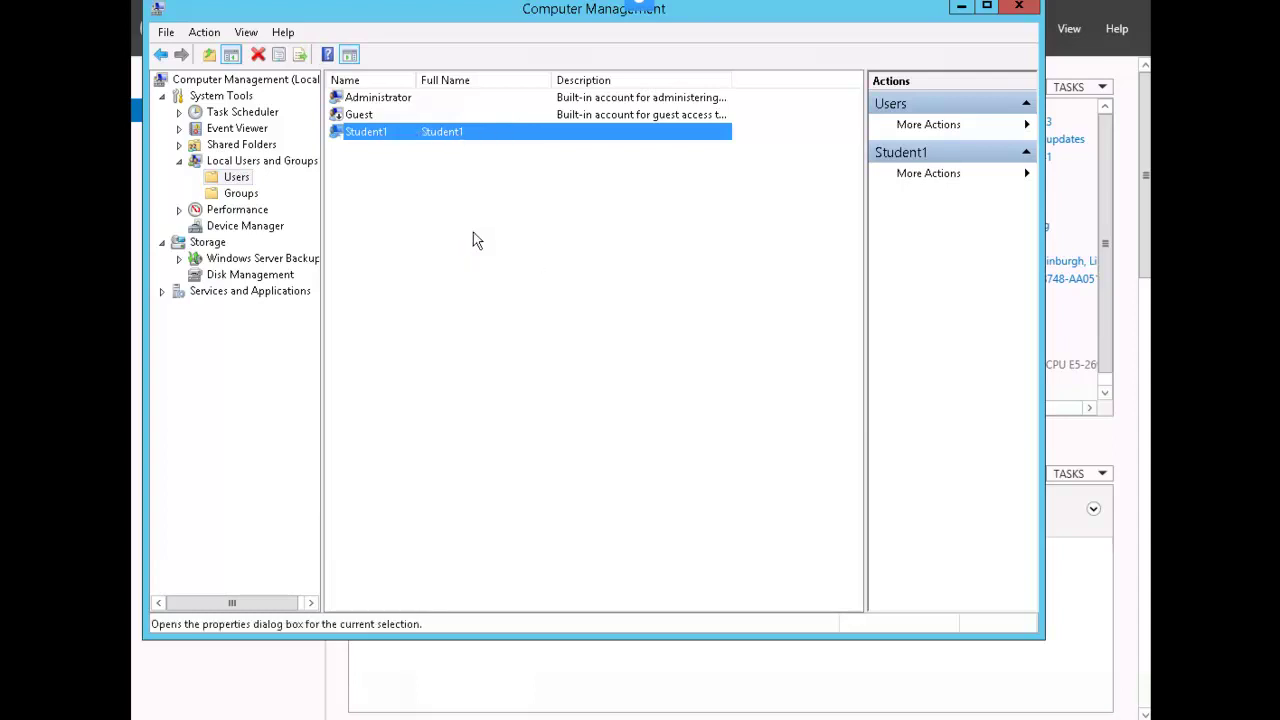
left_click(524, 142)
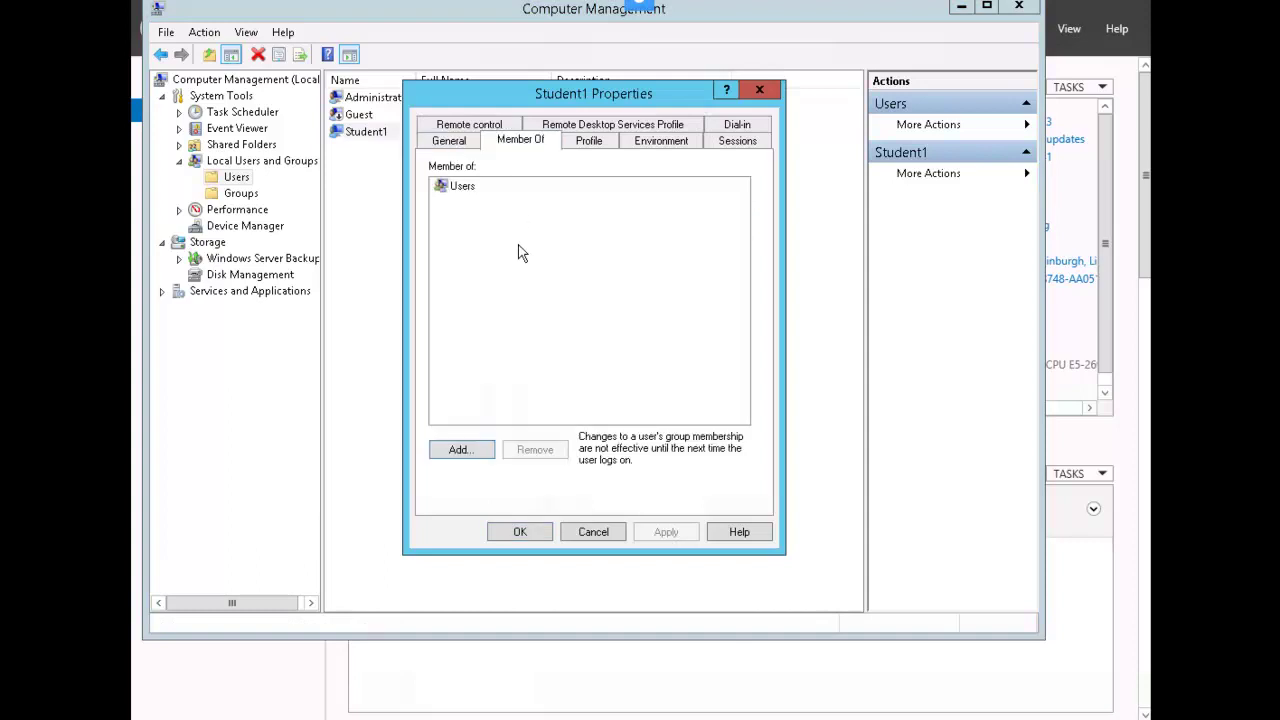
left_click(481, 452)
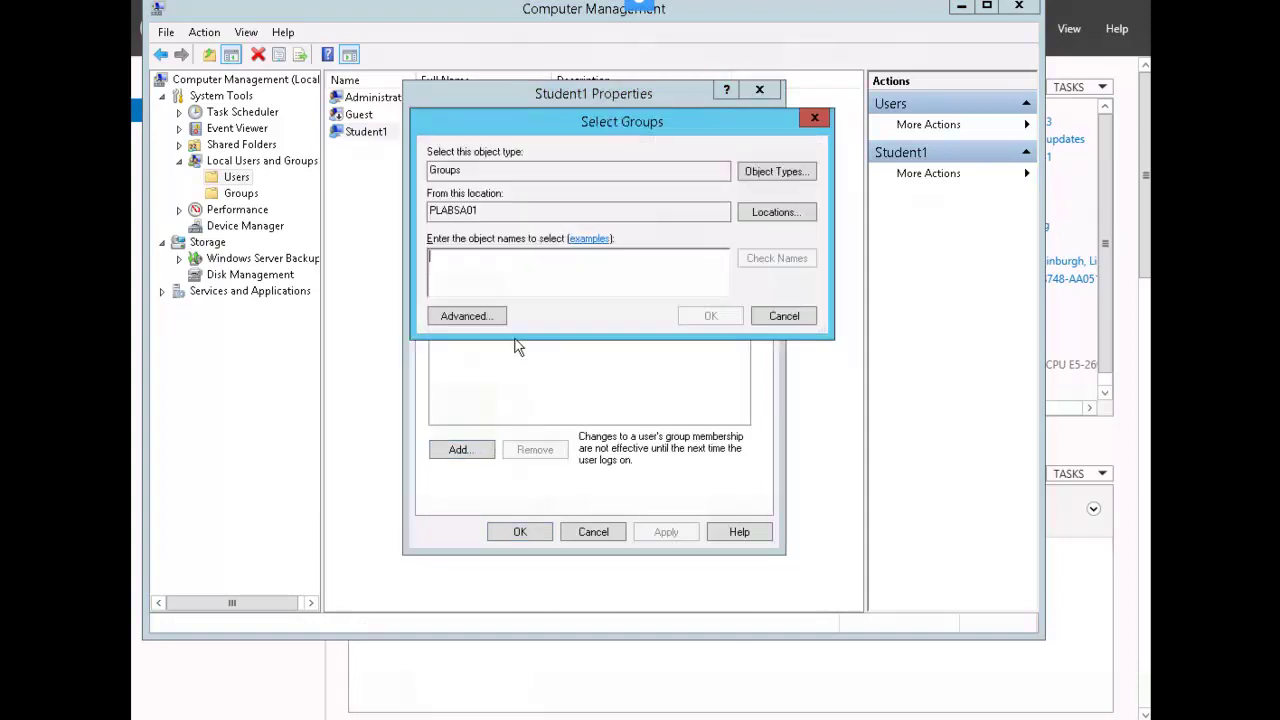
type("adm")
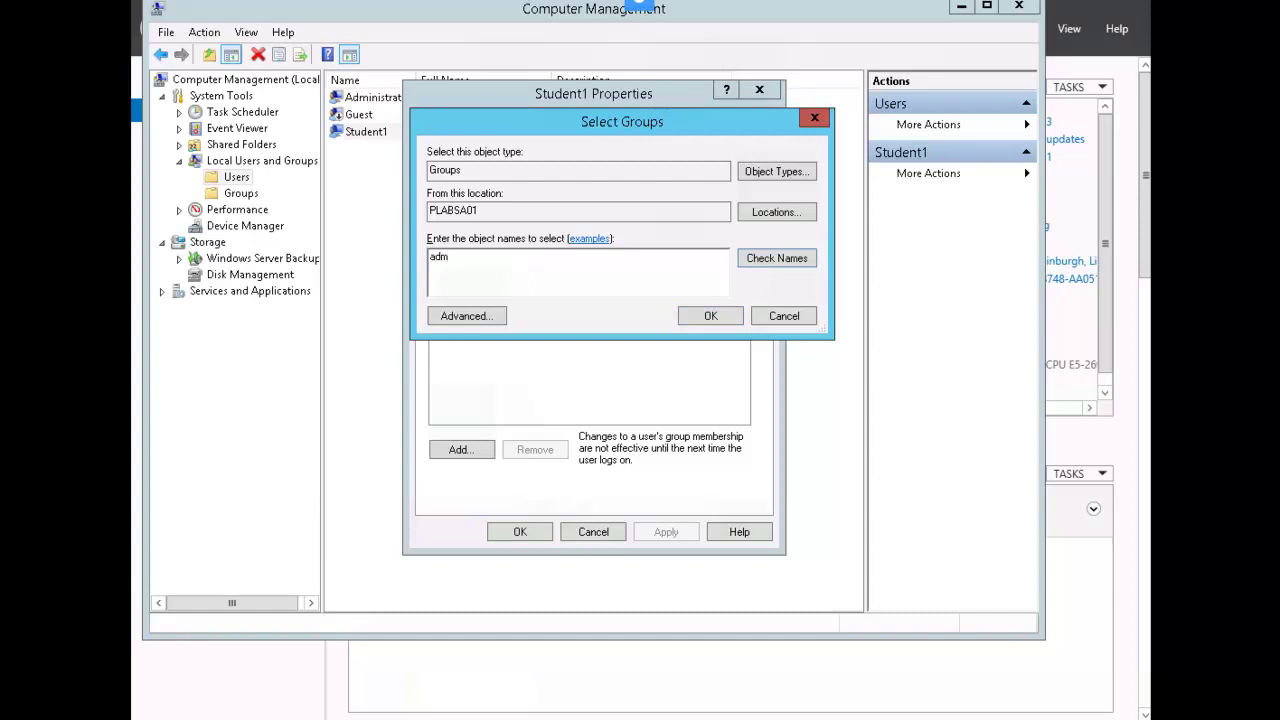
key("Return")
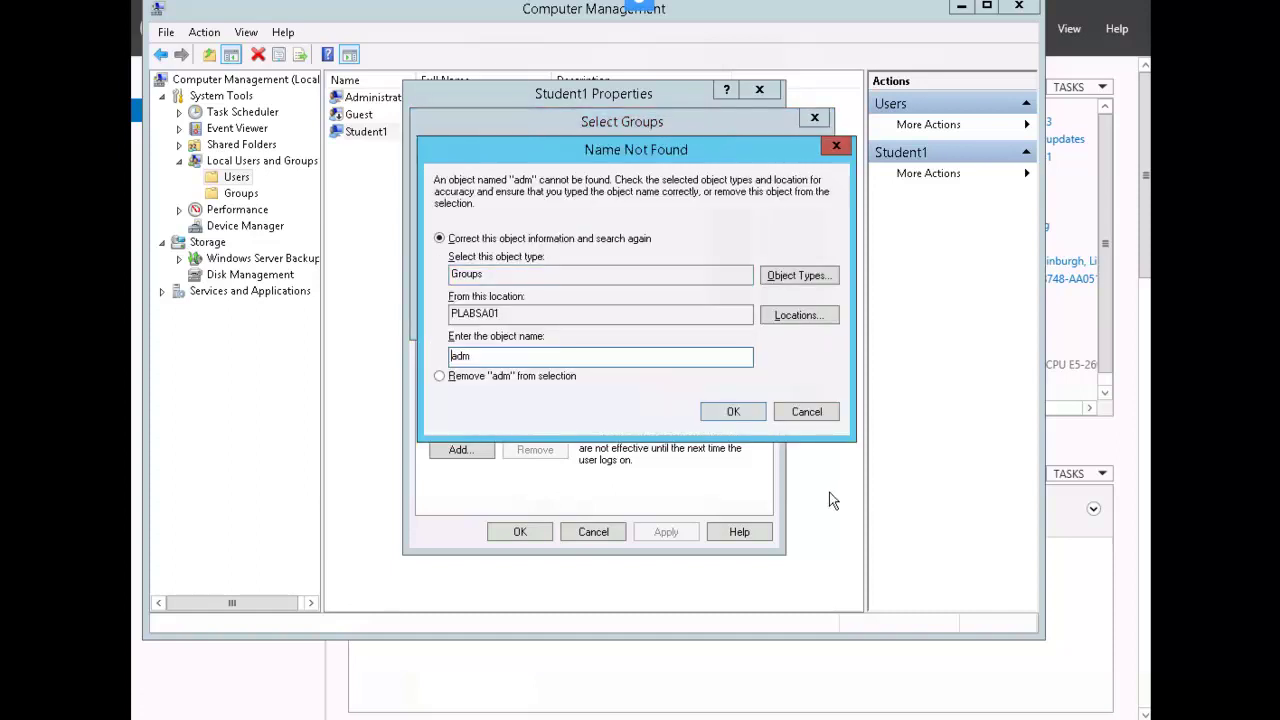
key("Return")
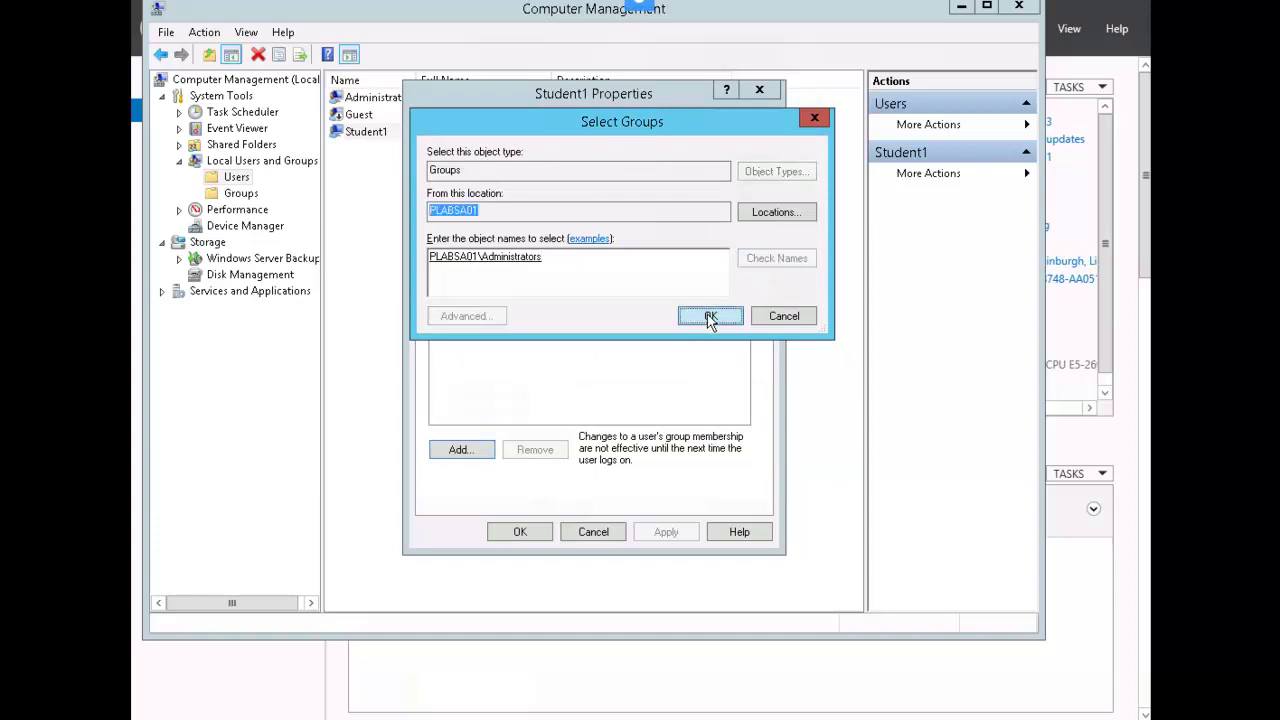
left_click(708, 317)
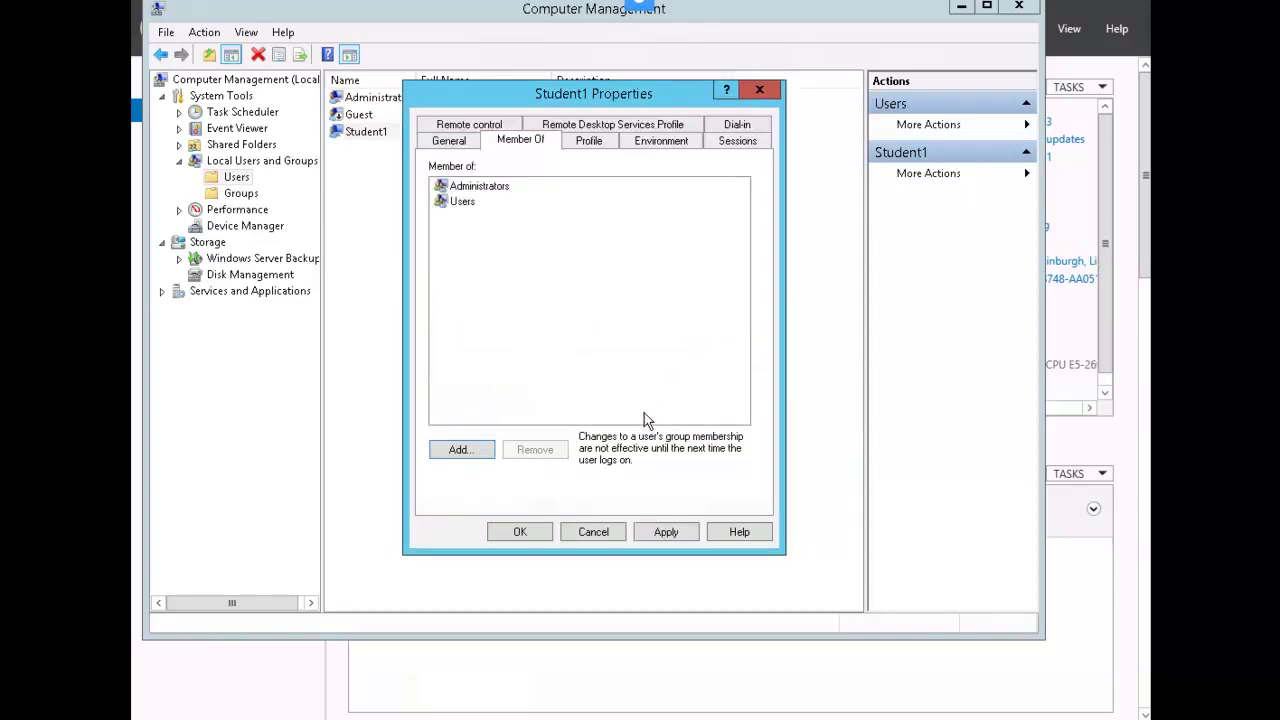
left_click(545, 534)
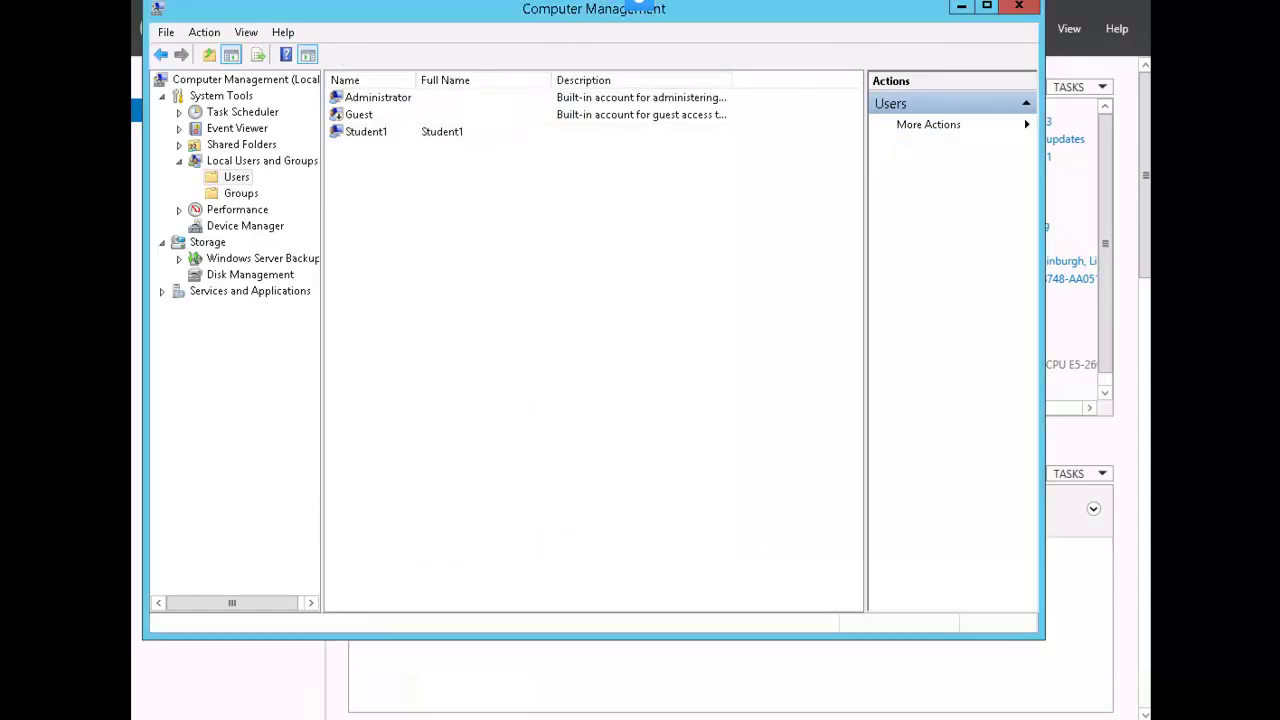
Sign out of Administrator and sign back in with the Student1 account
key("super")
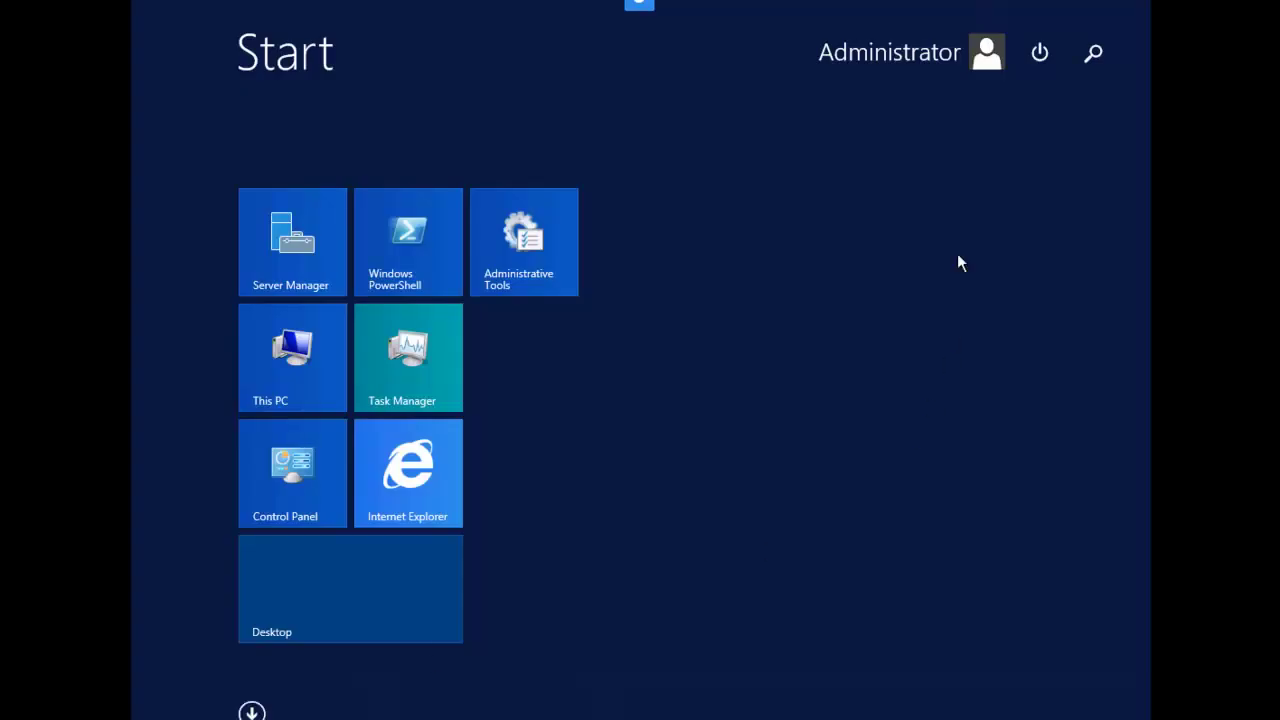
left_click(987, 62)
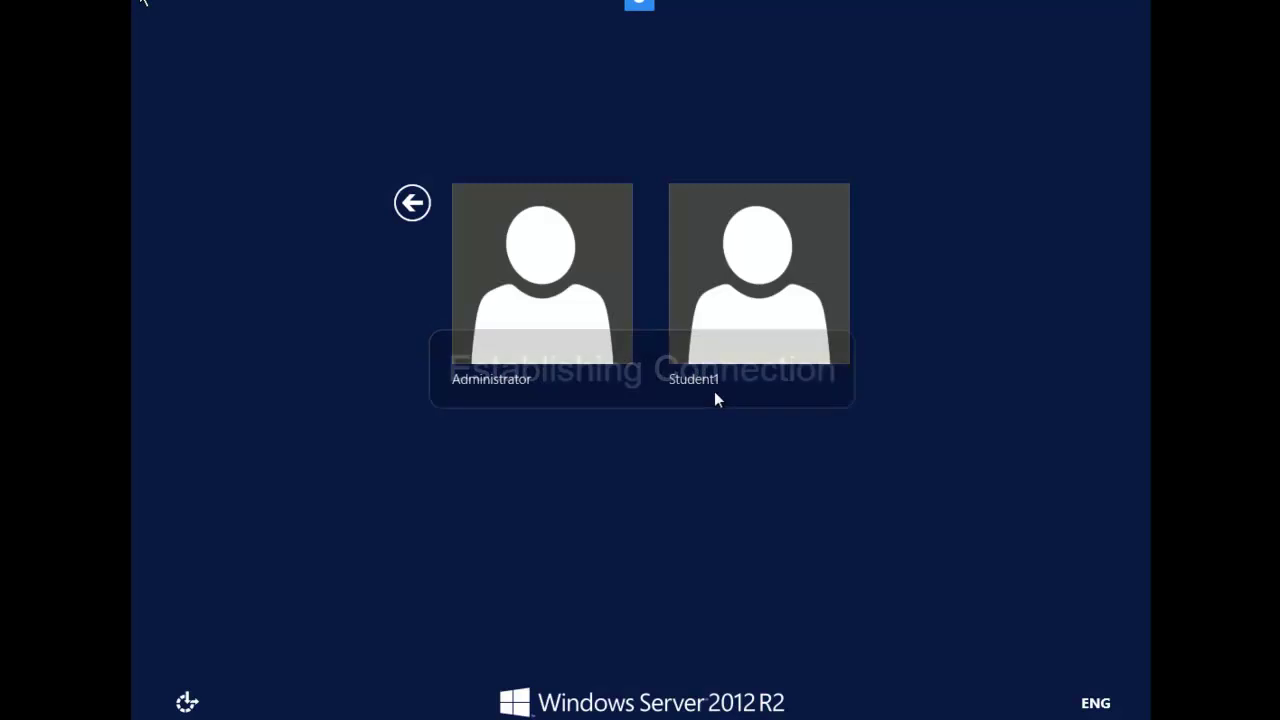
left_click(759, 313)
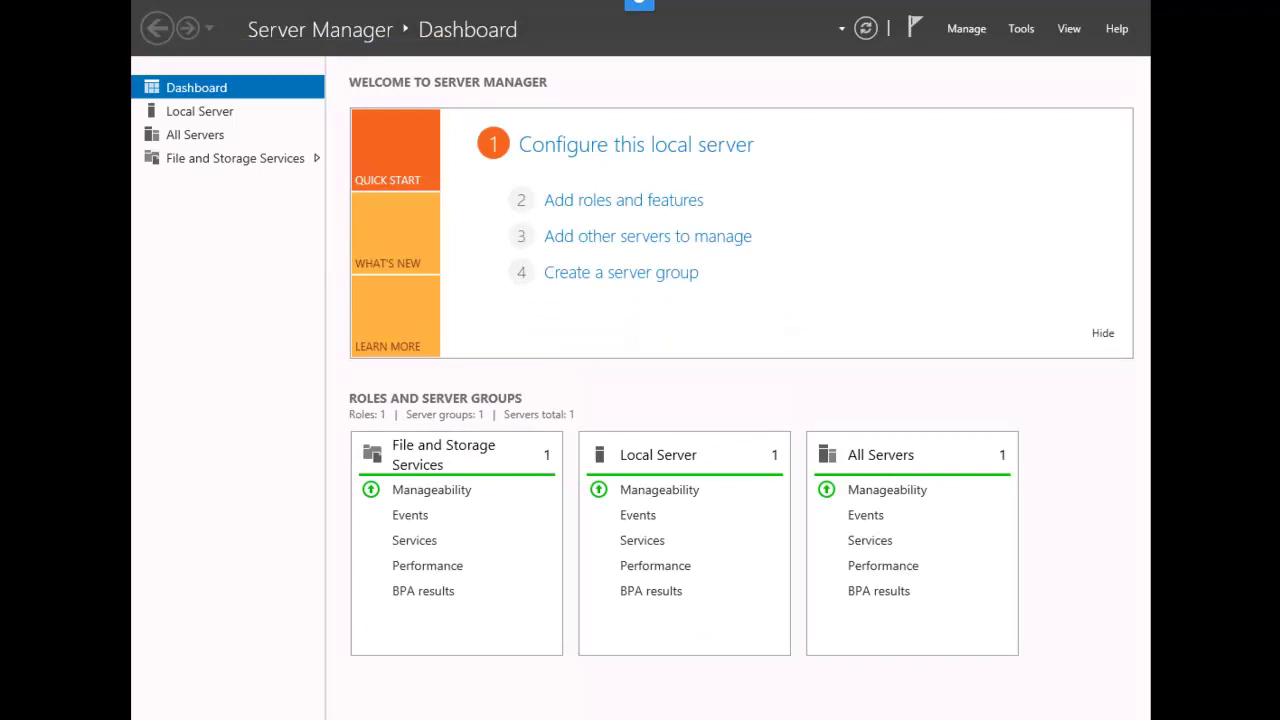
Create a new folder named EFS-Student1 on Local Disk (C:)
left_click(301, 668)
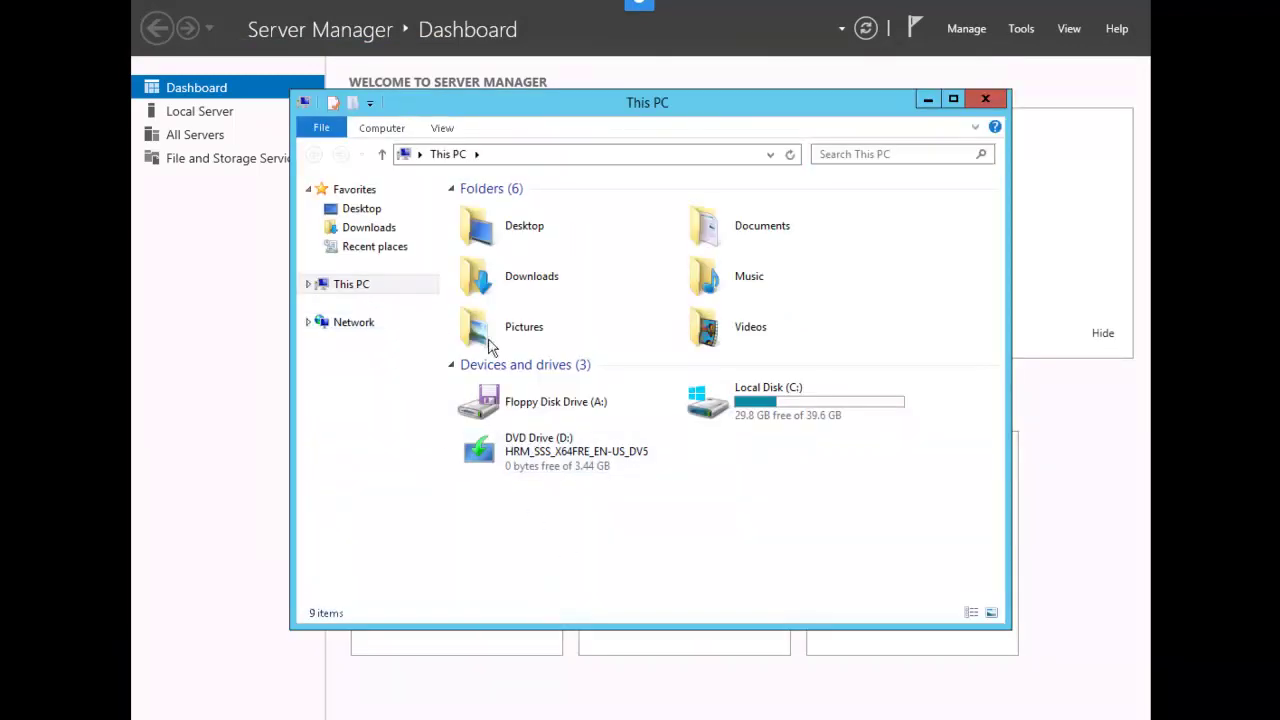
double_click(705, 405)
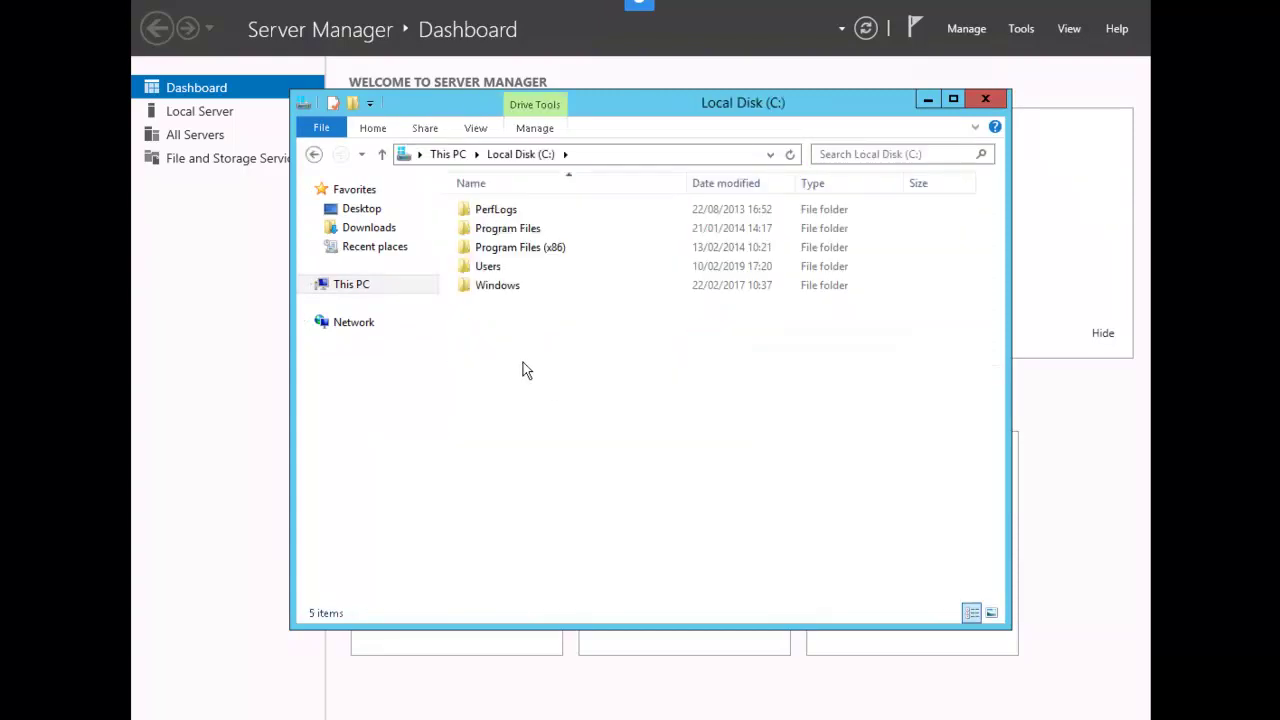
right_click(523, 363)
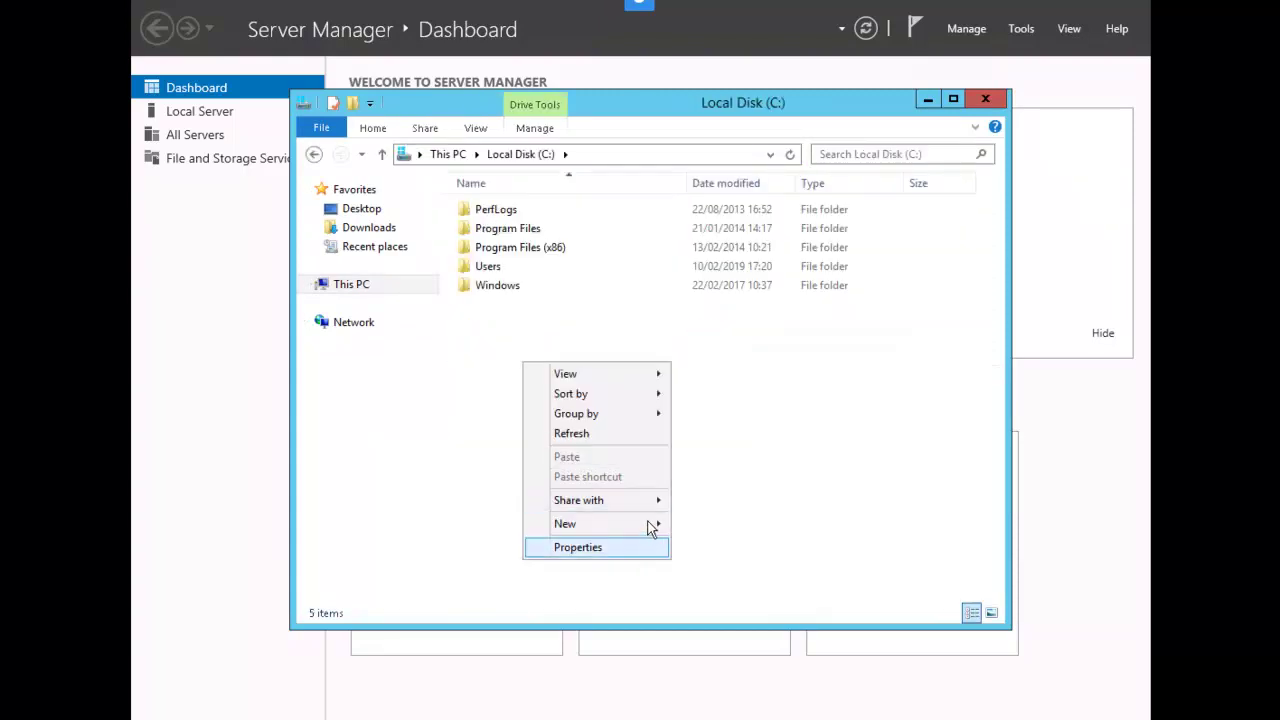
mouse_move(651, 527)
left_click(708, 524)
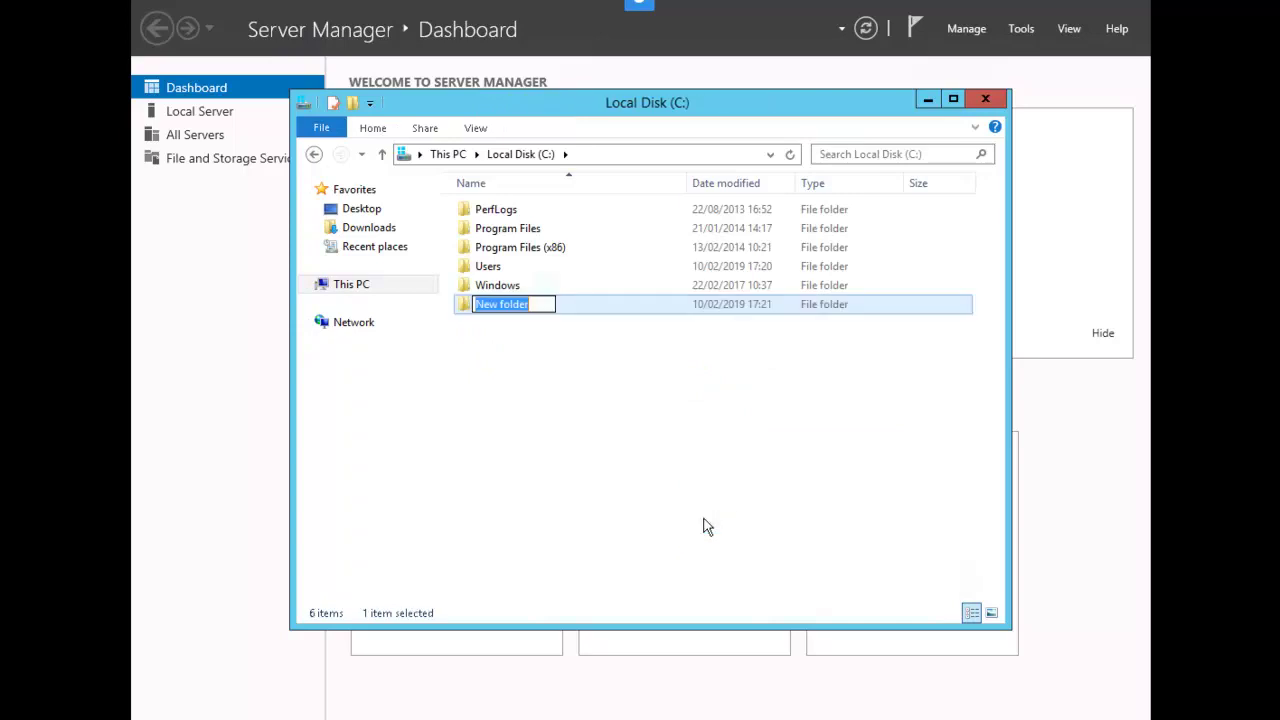
type("EF")
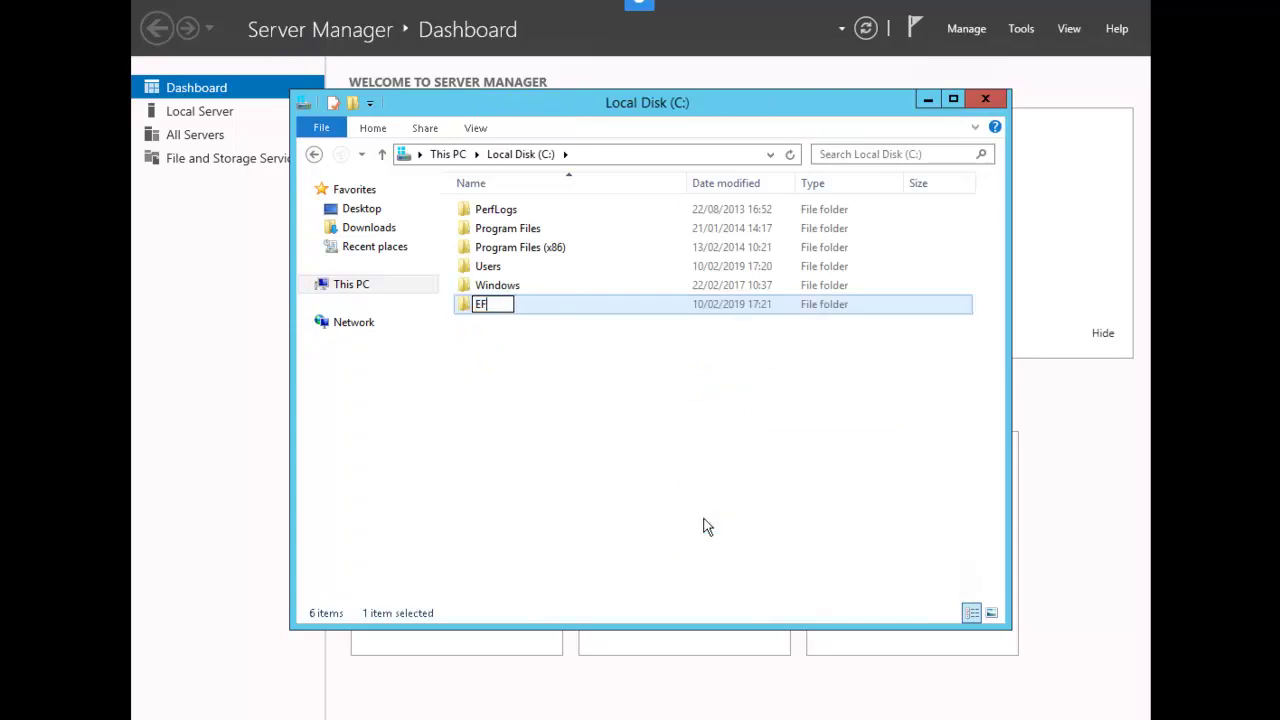
type("S-Student")
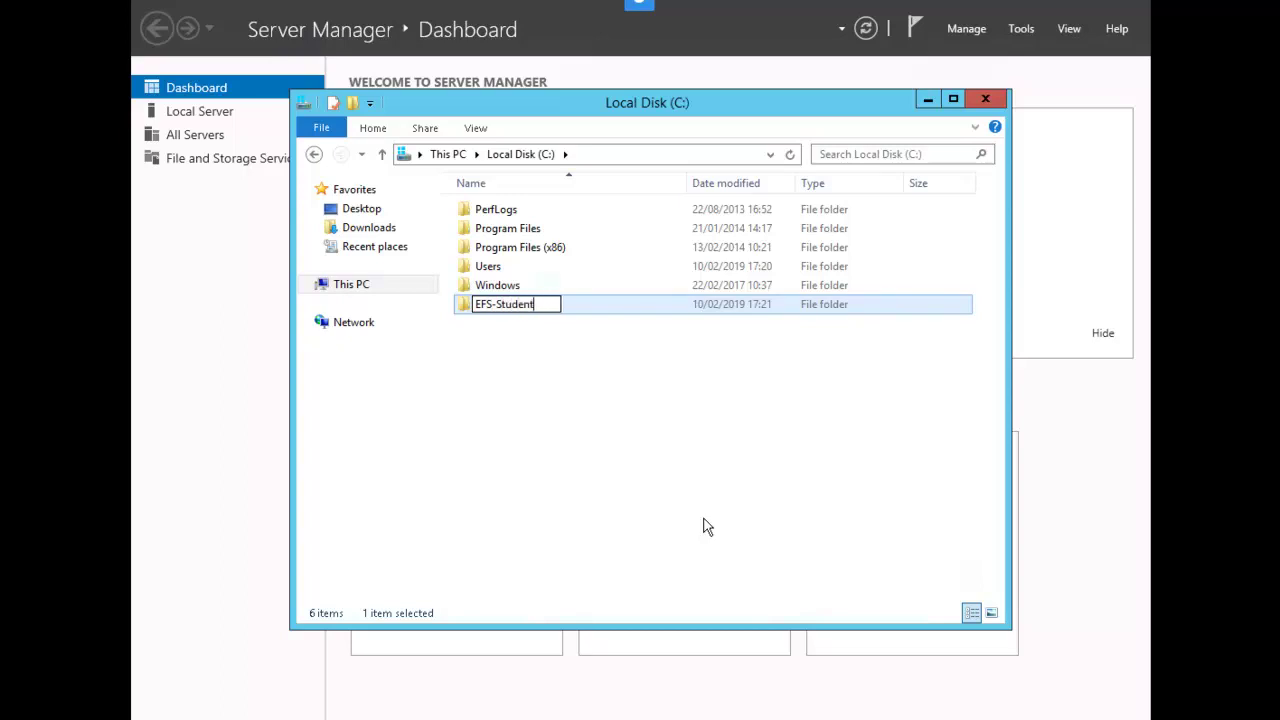
type("1")
key("Return")
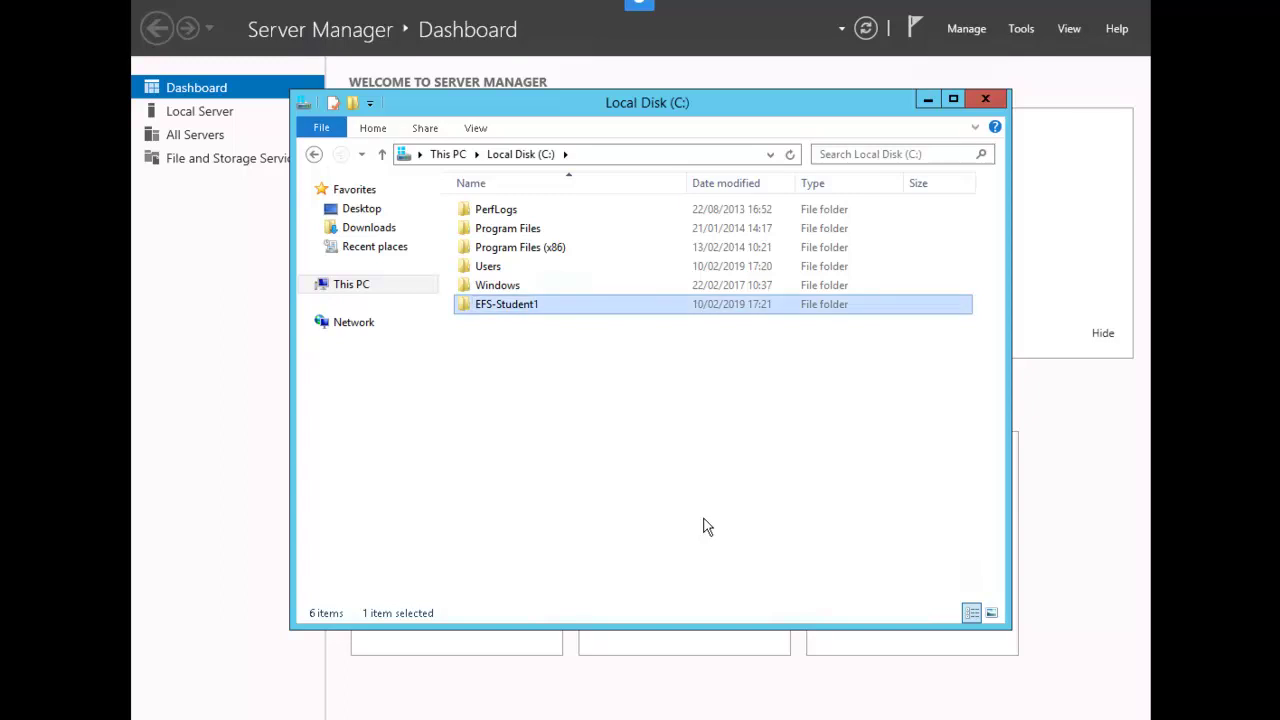
Inside EFS-Student1, create a new text document named Confidential
double_click(493, 306)
right_click(528, 311)
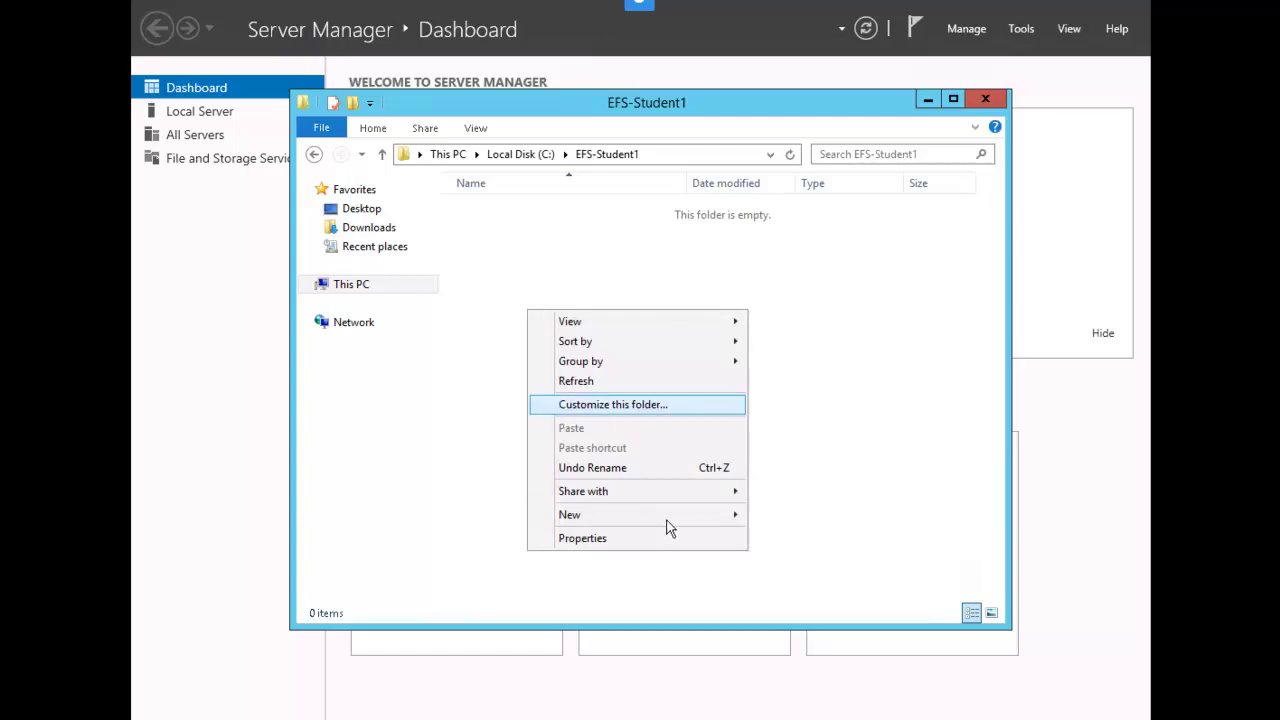
mouse_move(710, 515)
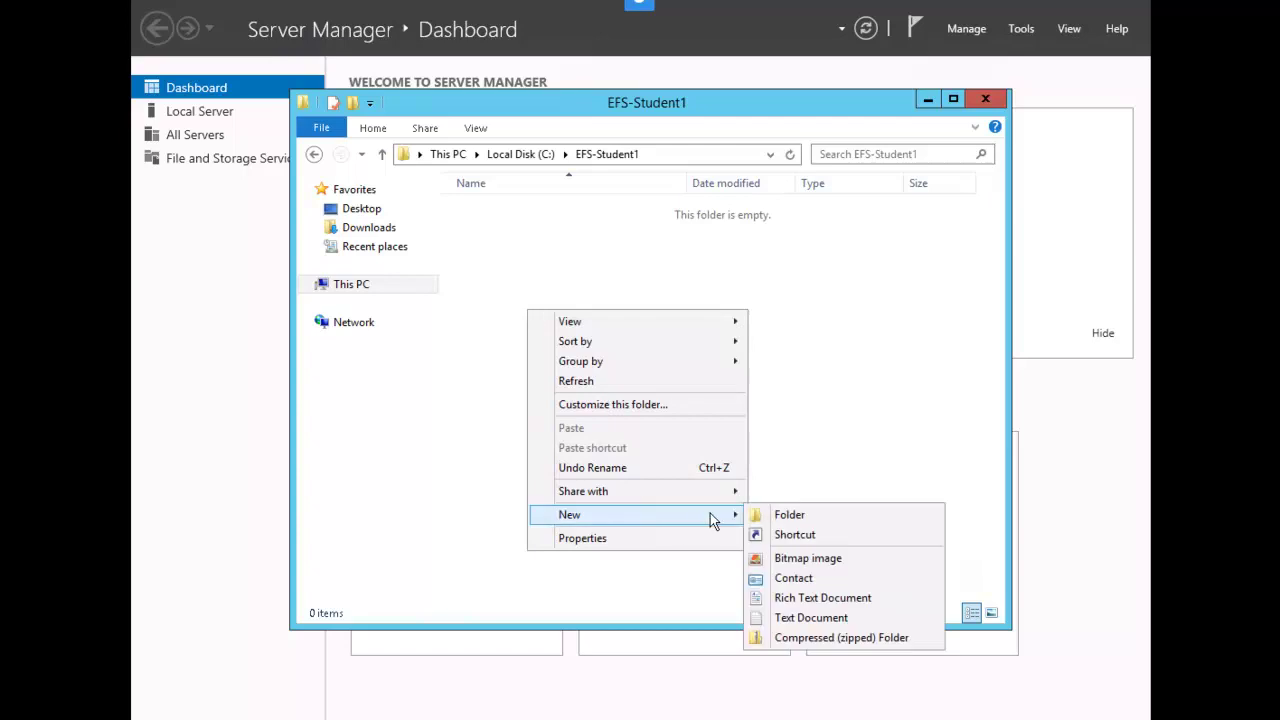
left_click(810, 618)
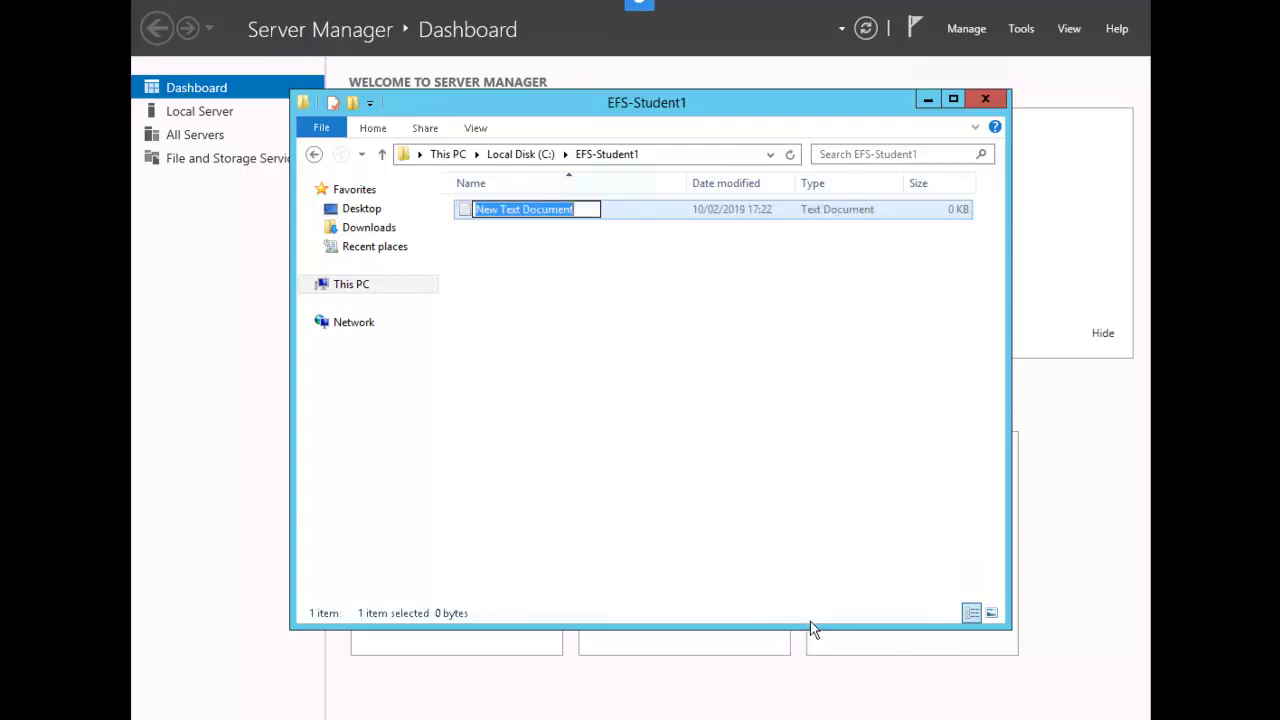
type("Confident")
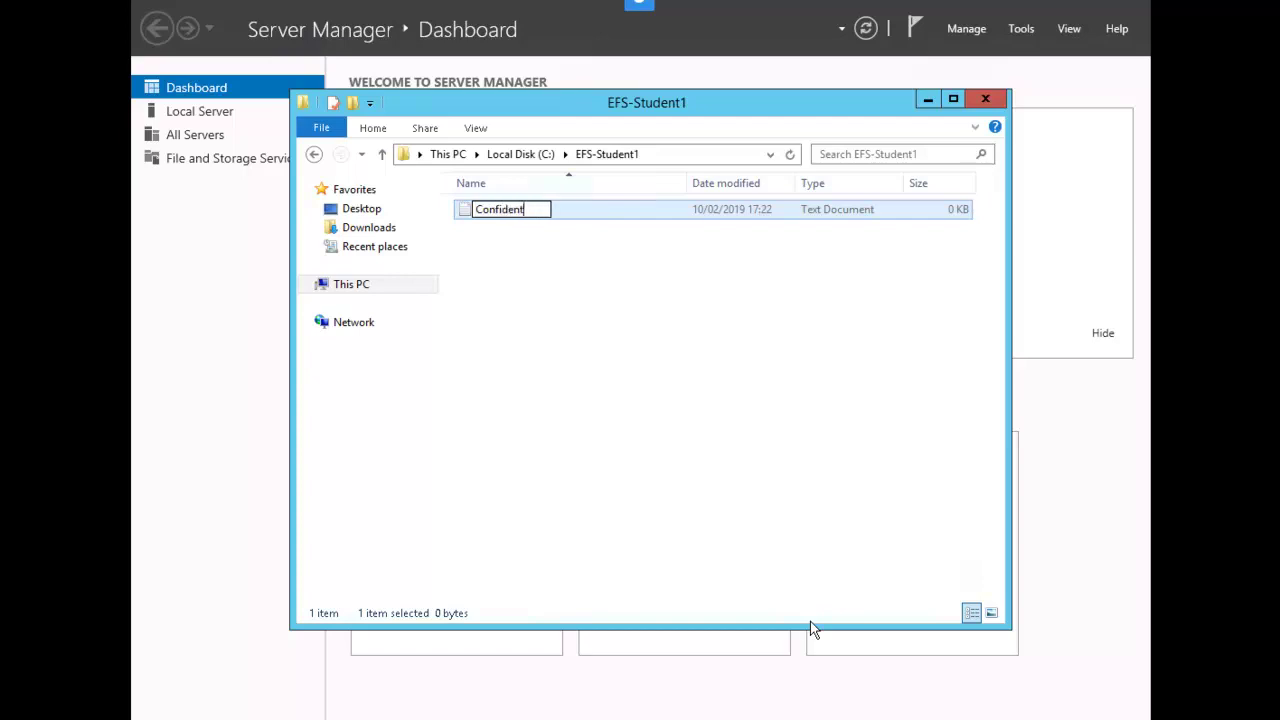
type("ial")
key("Return")
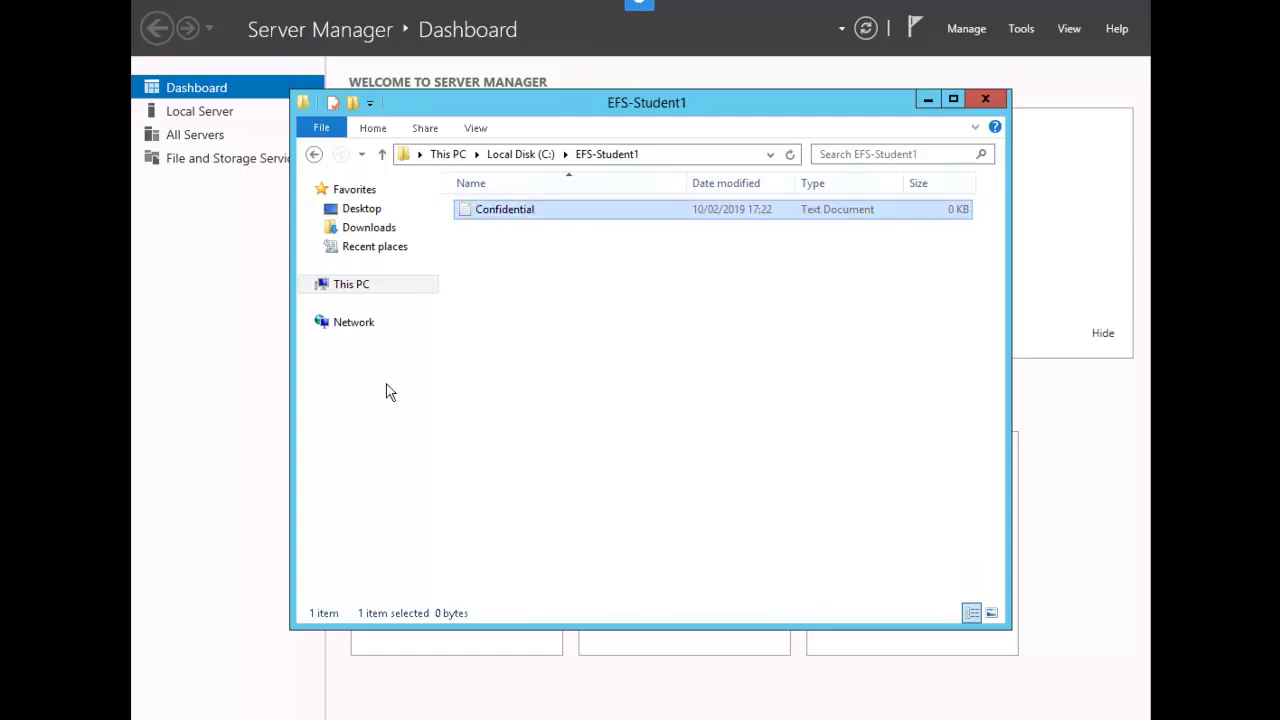
Write 'This is a test to verify EFS functionality' in Confidential.txt and save it on closing
double_click(510, 212)
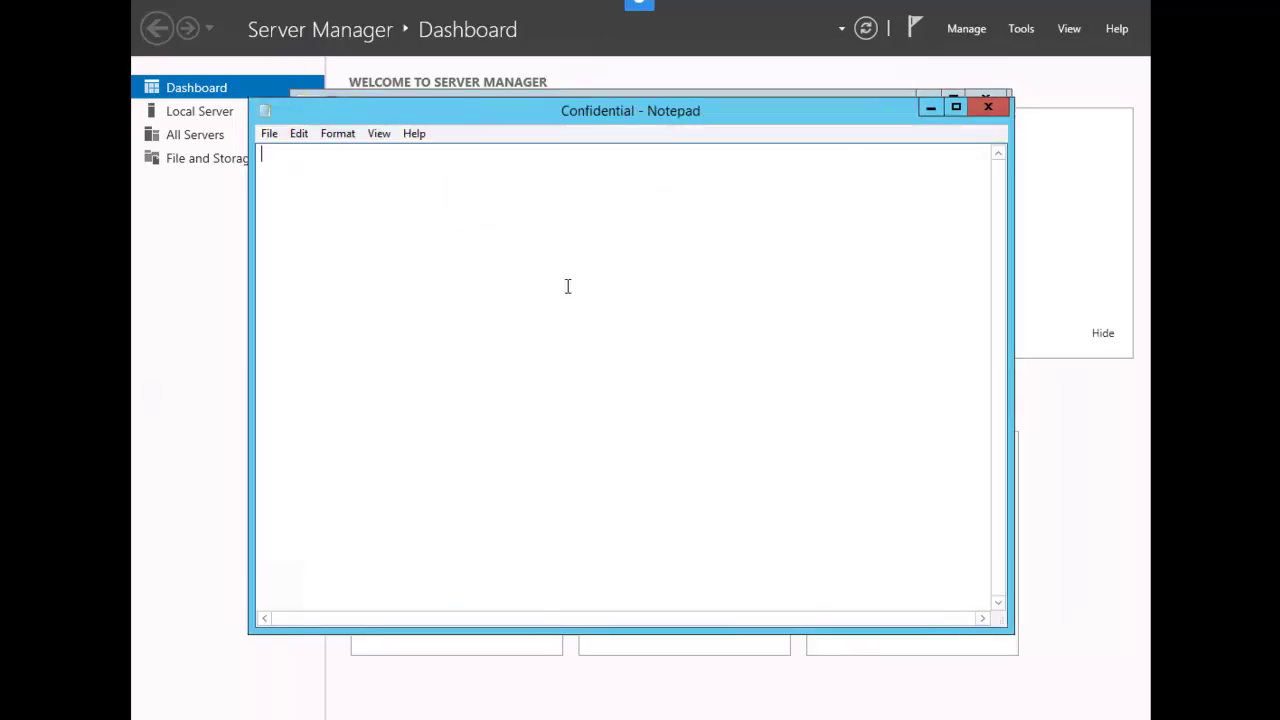
type("This is a test to verify")
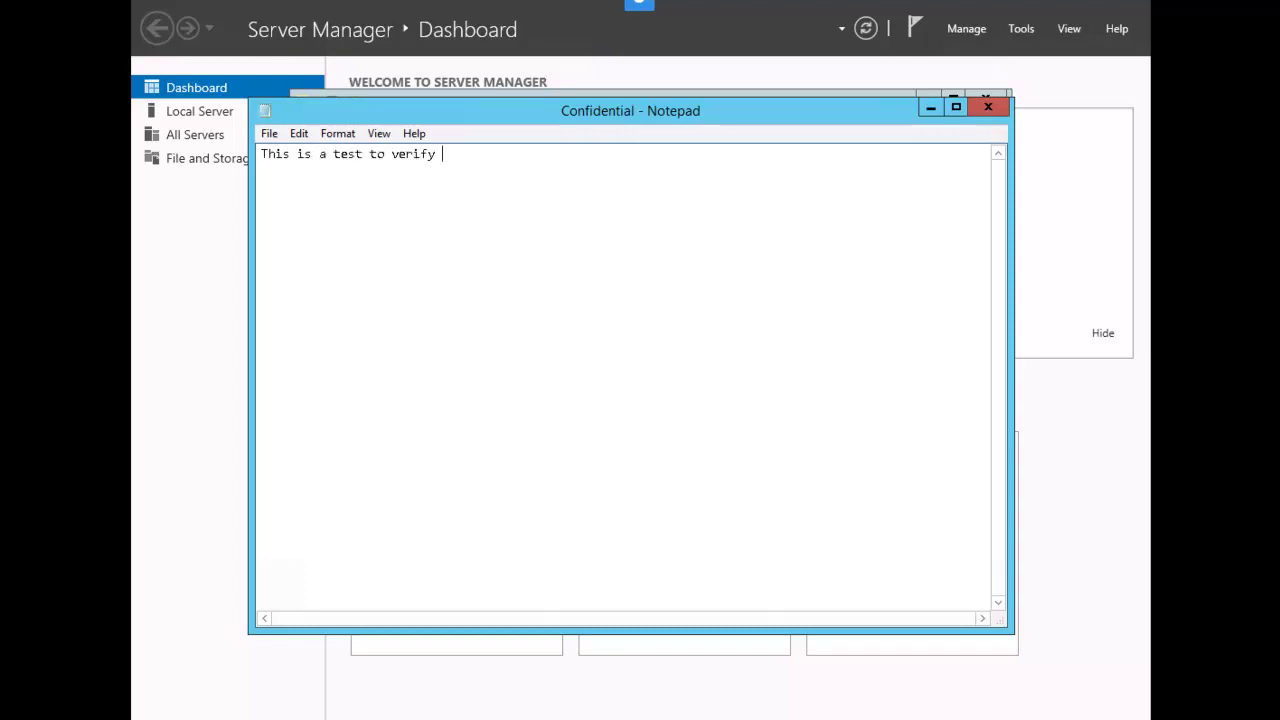
type(" EFS functionality")
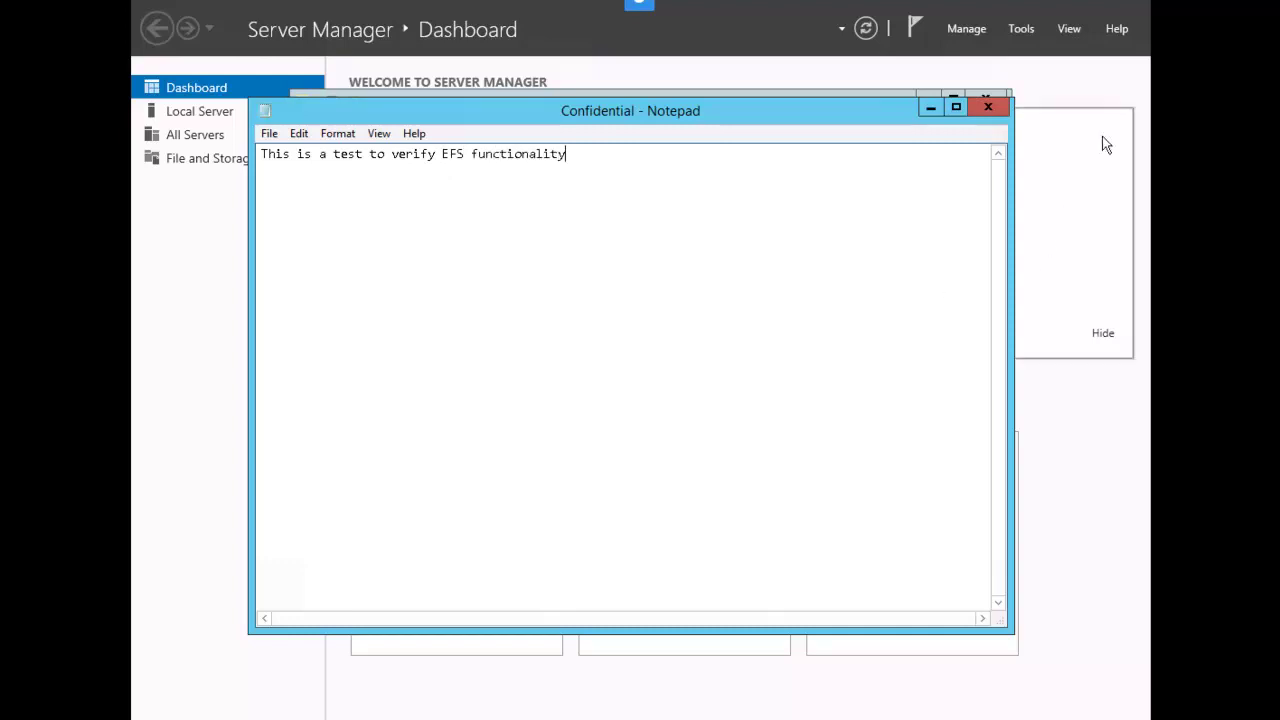
left_click(988, 108)
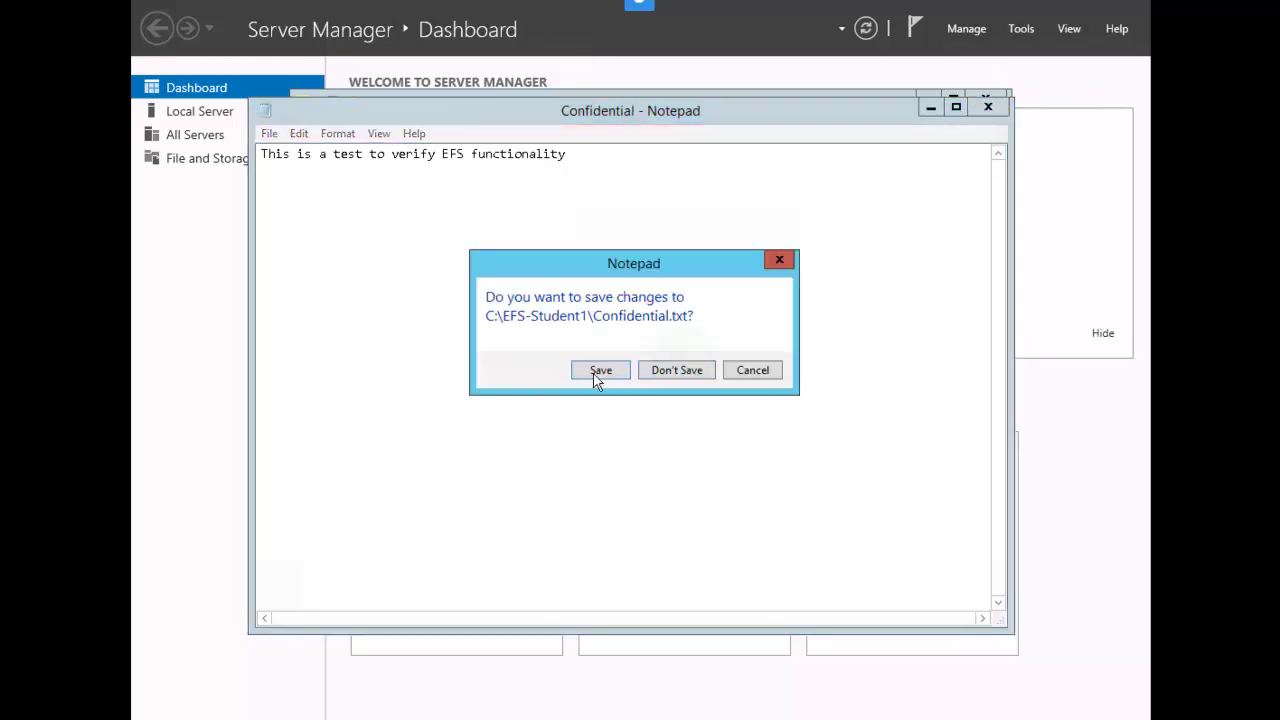
left_click(600, 371)
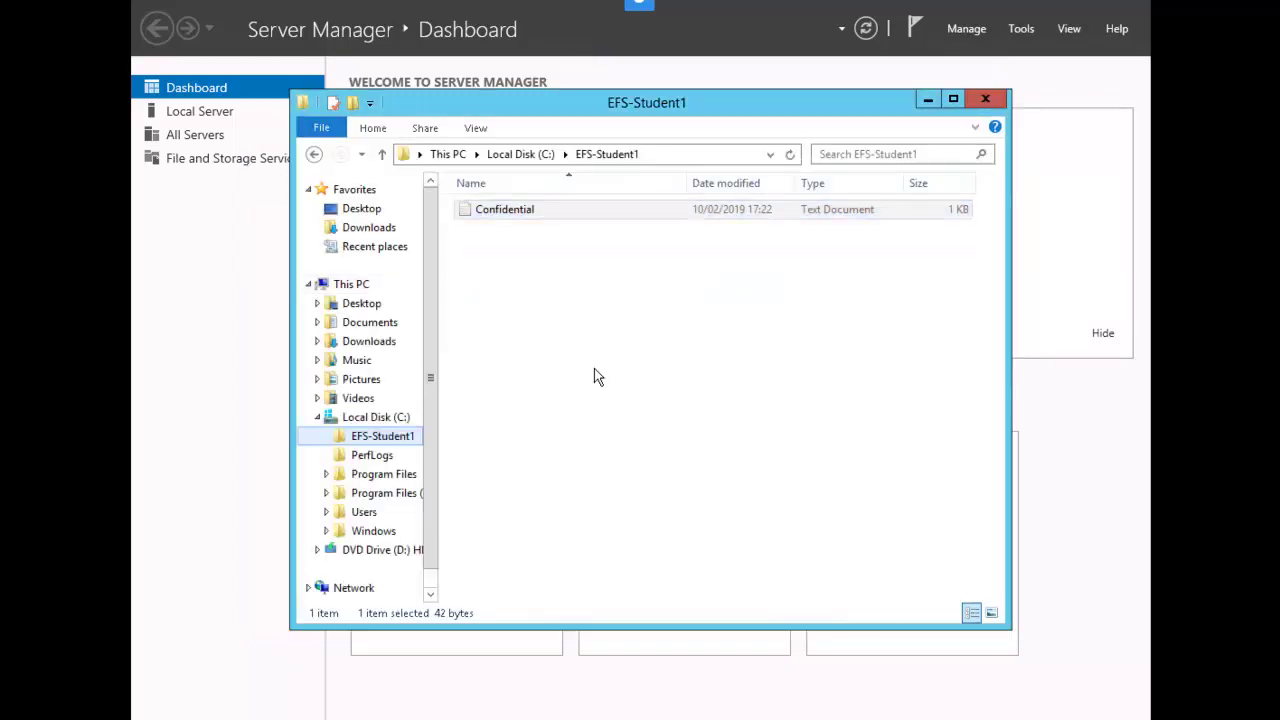
Enable 'Encrypt contents to secure data' on EFS-Student1, applying it to subfolders and files
left_click(417, 445)
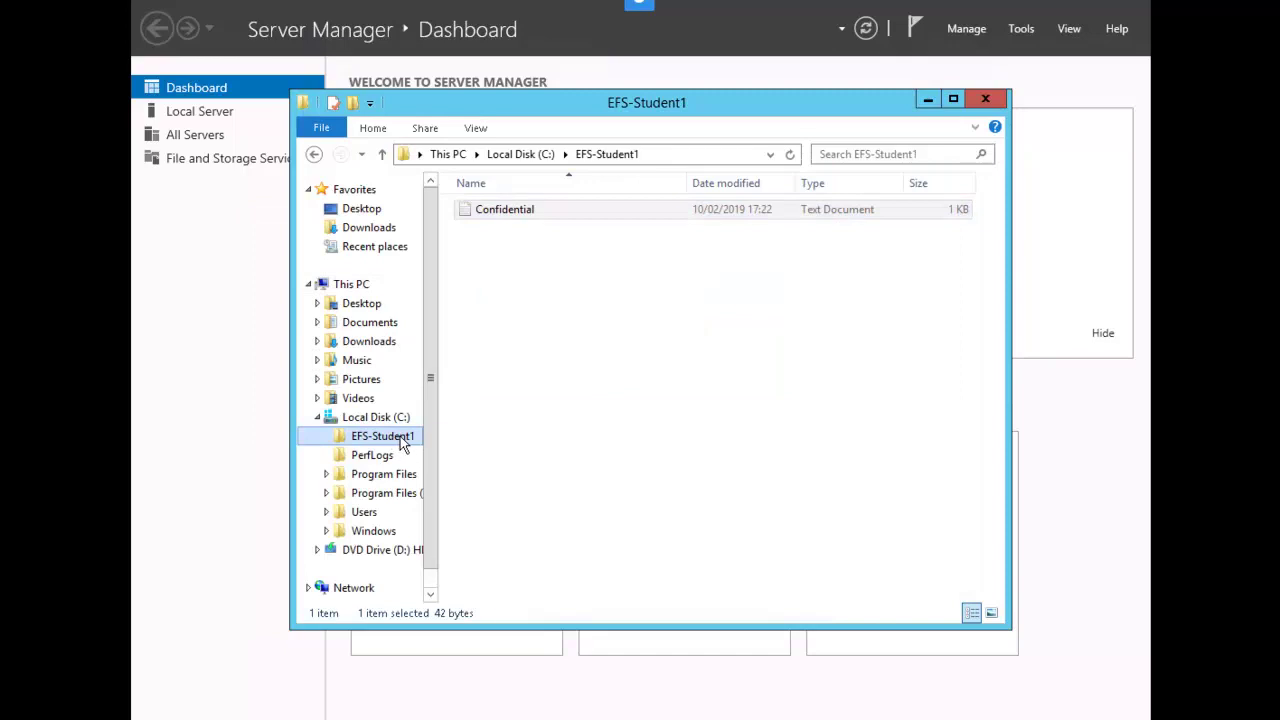
right_click(401, 443)
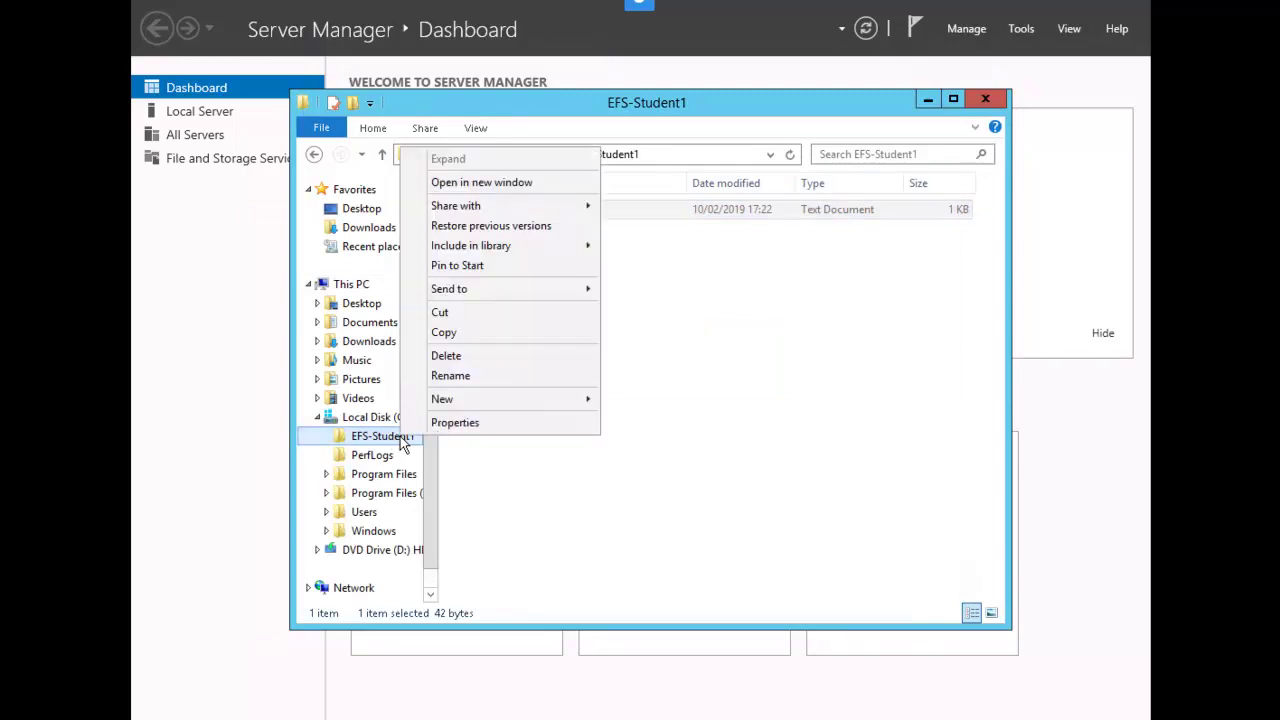
left_click(470, 424)
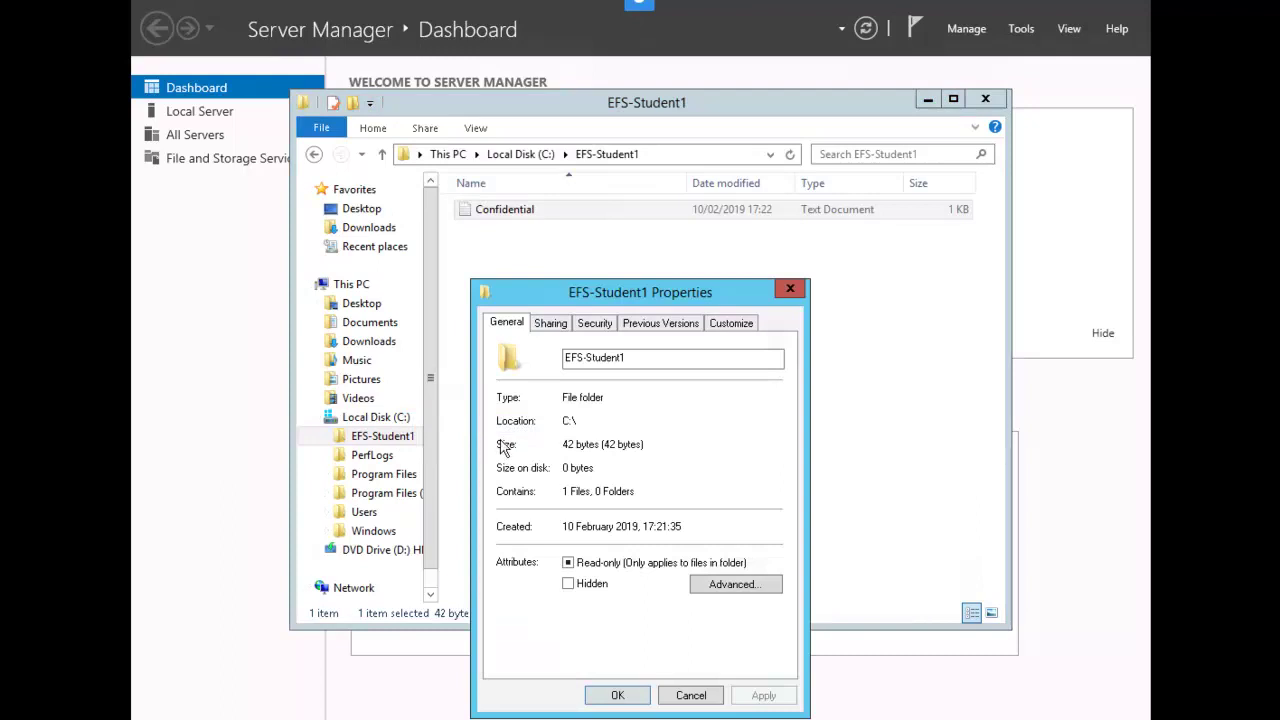
left_click(733, 588)
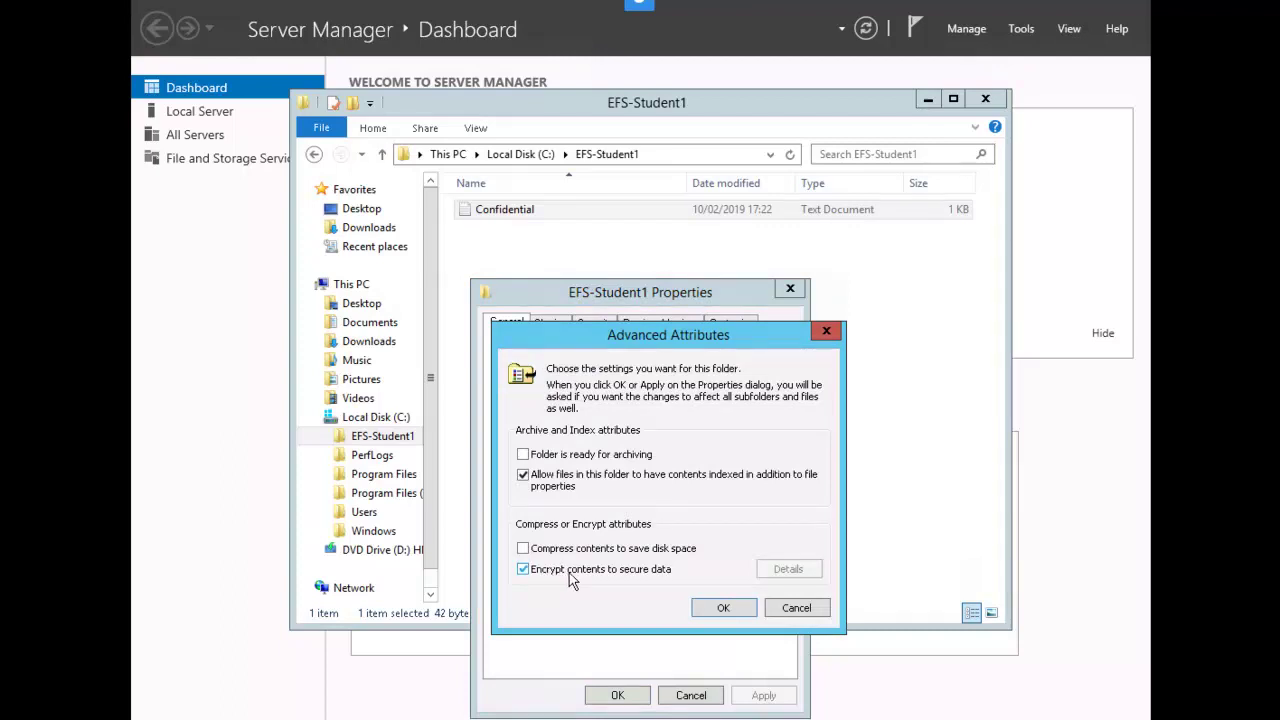
left_click(720, 609)
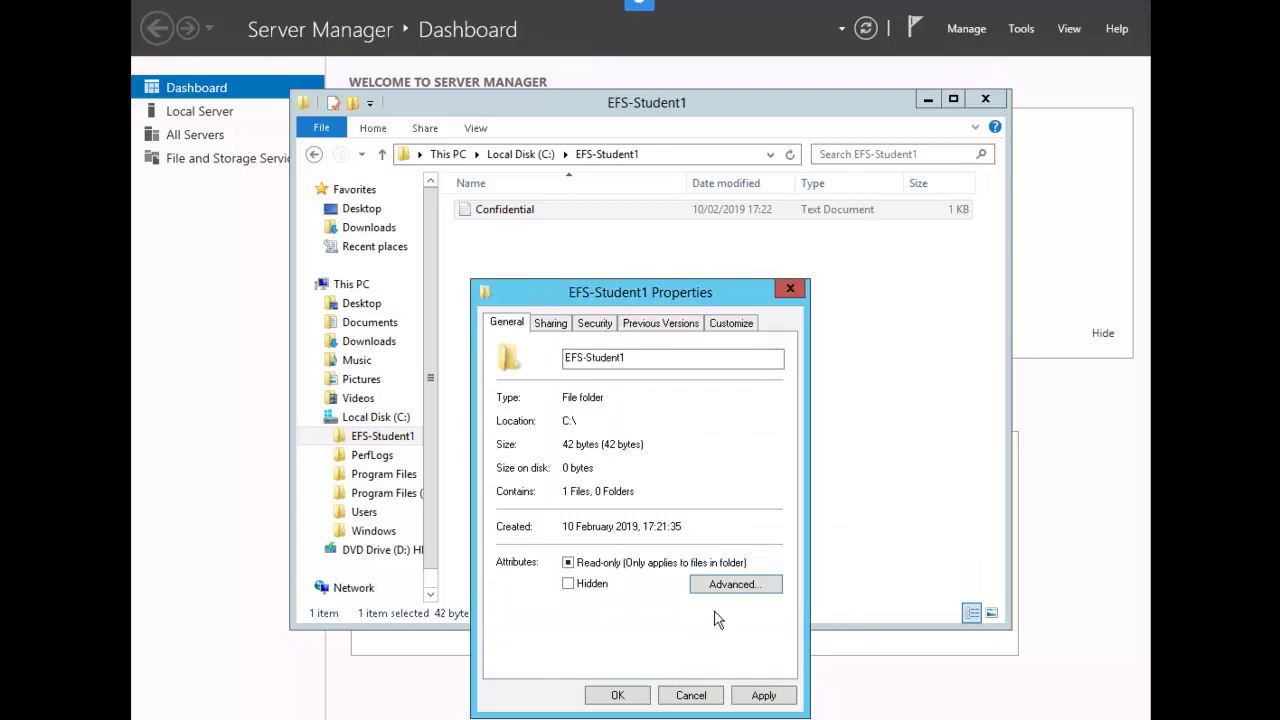
left_click(630, 699)
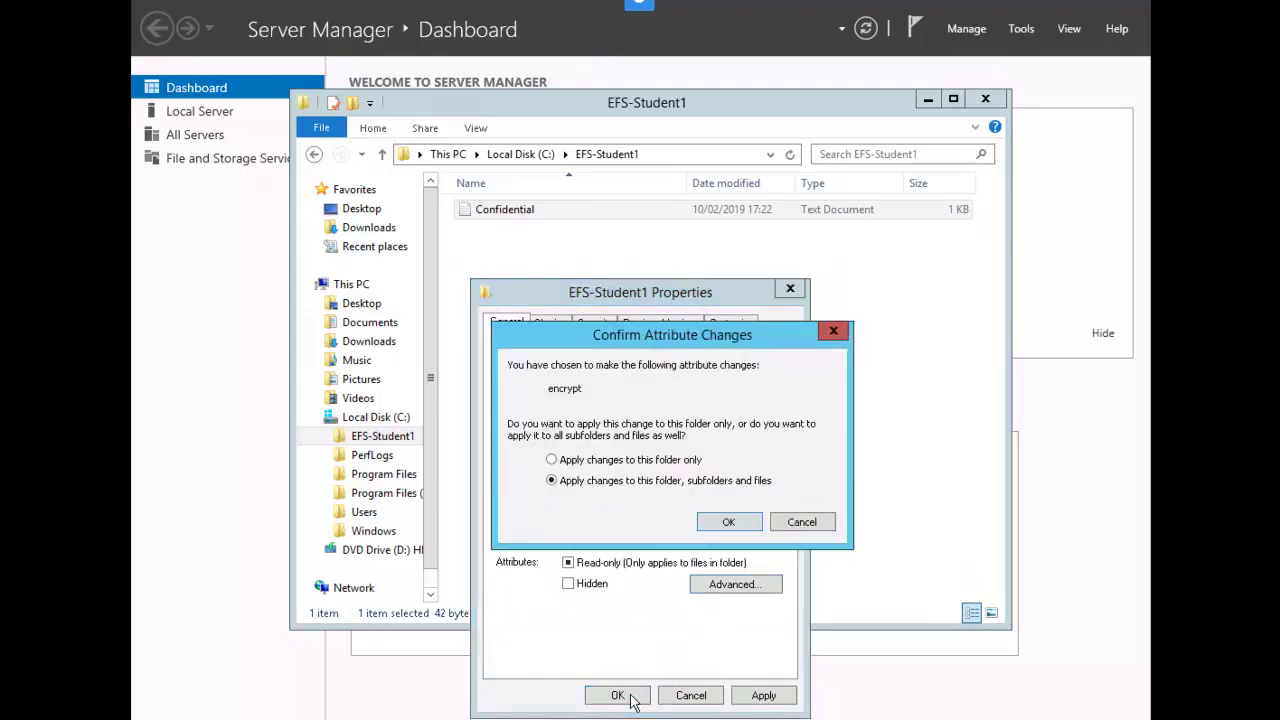
left_click(731, 522)
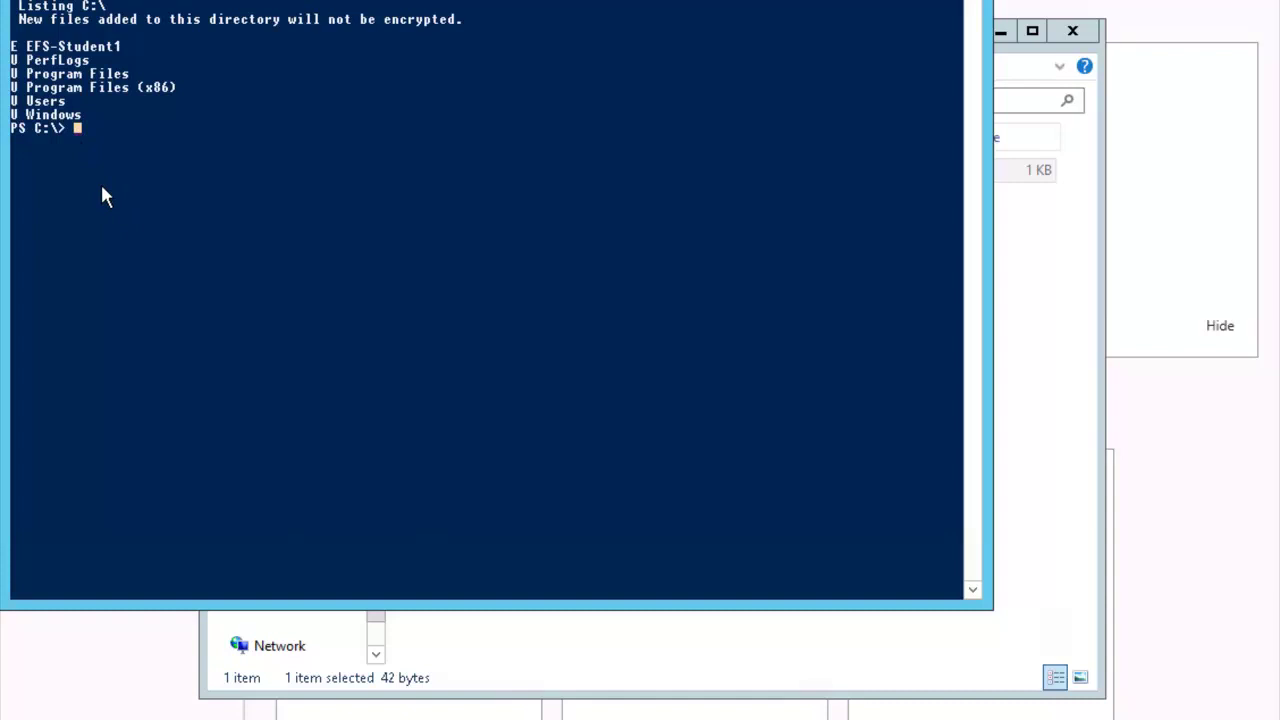
Run 'cipher /d /s:c: \EFS-Student1 /A' to decrypt the folder's file
type("cipher /d /s:c: \\EFS-Student1 /A")
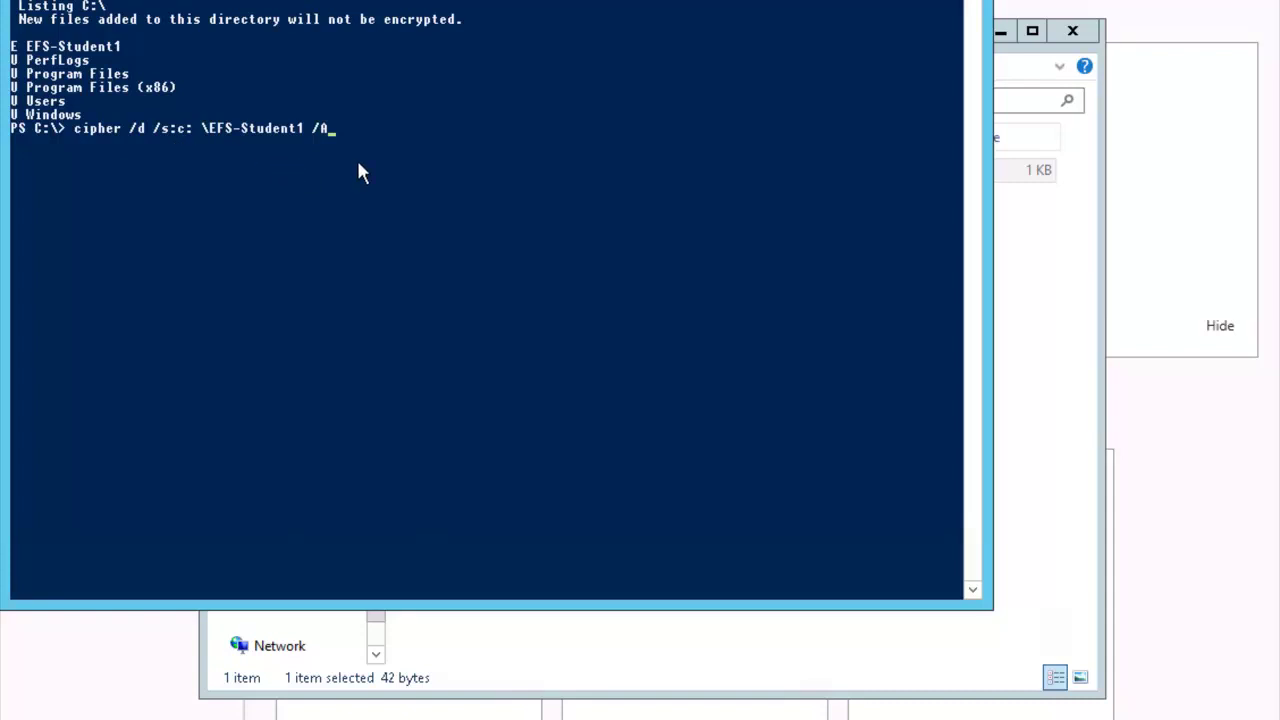
key("Return")
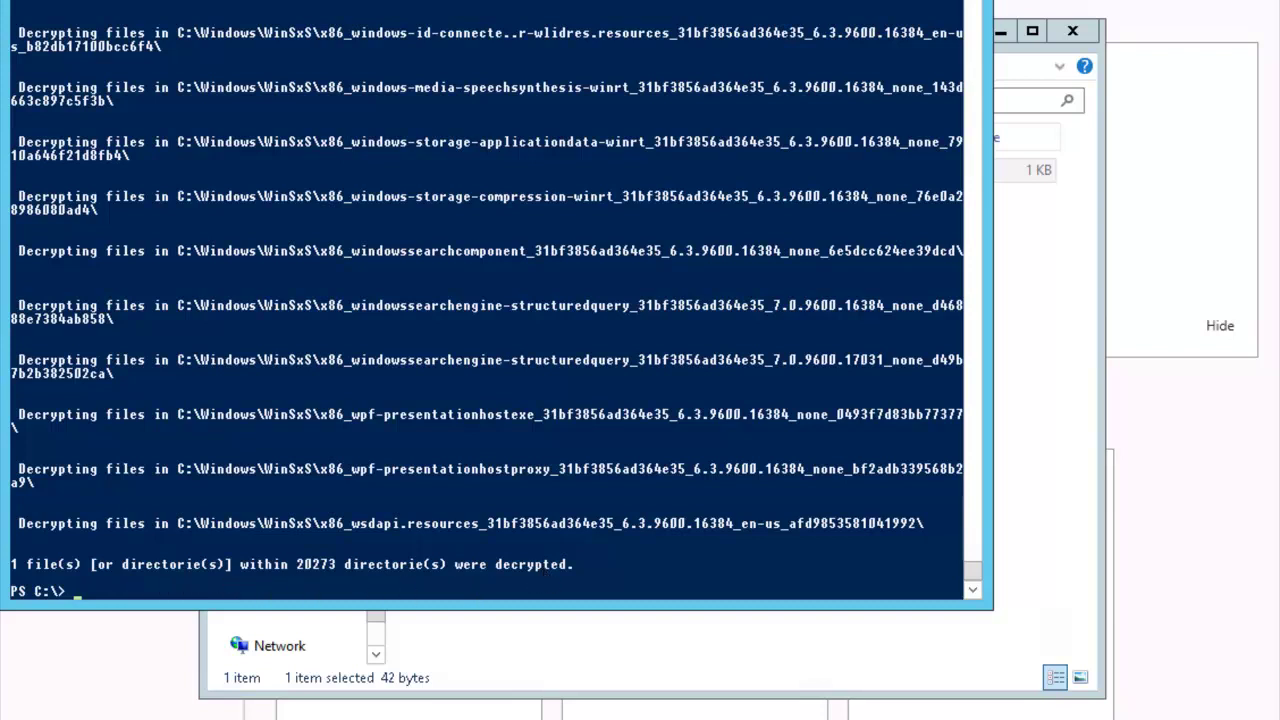
Go from the console to the Start screen, view all apps, and return to the Server Manager desktop
key("super")
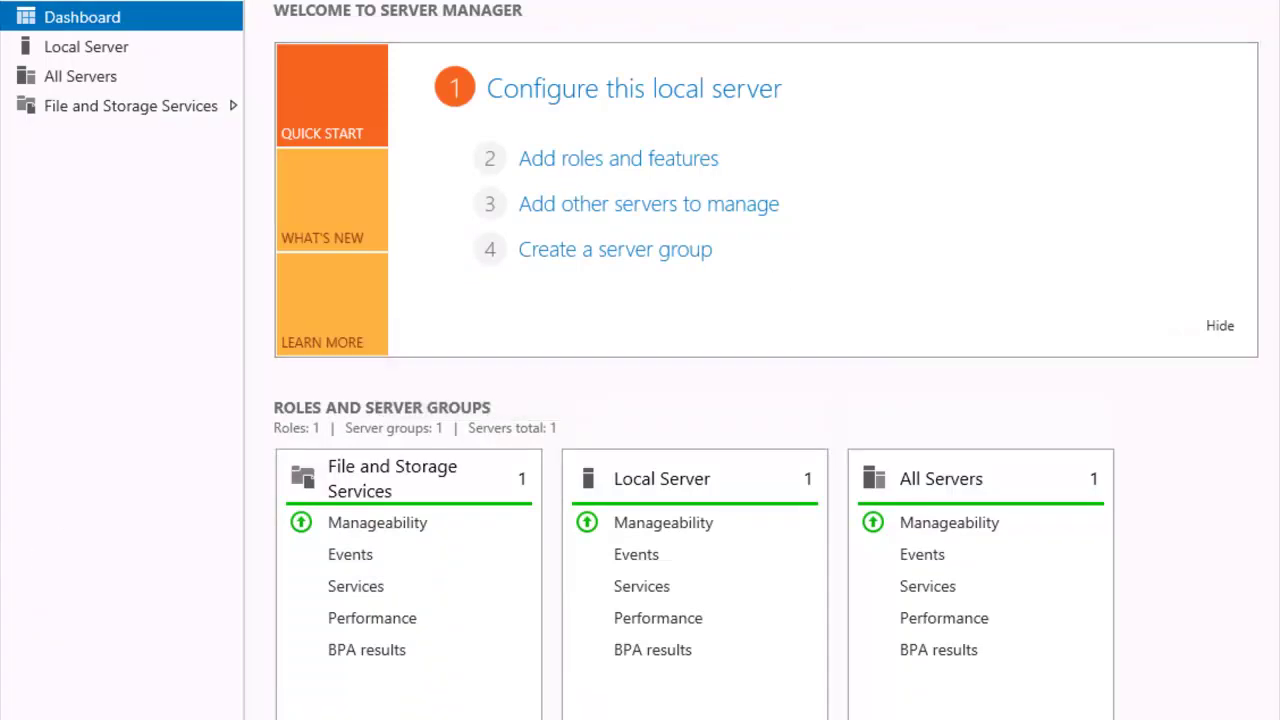
key("super")
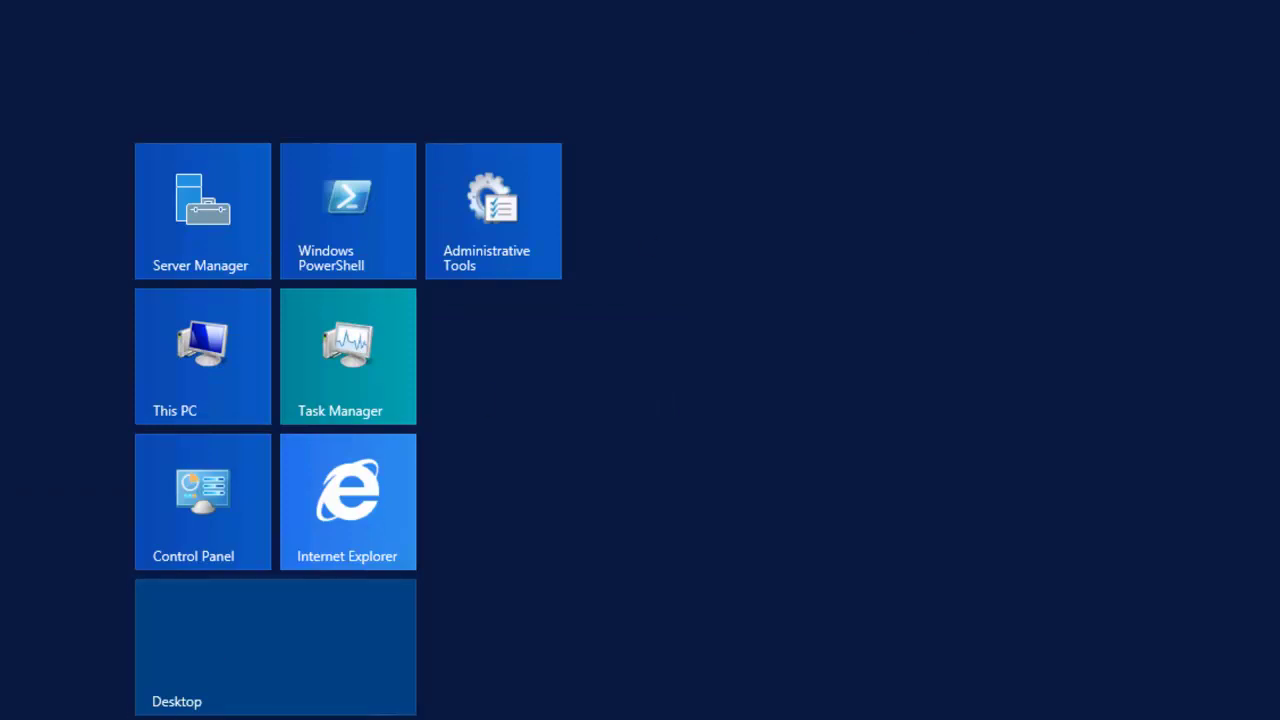
key("ctrl+Tab")
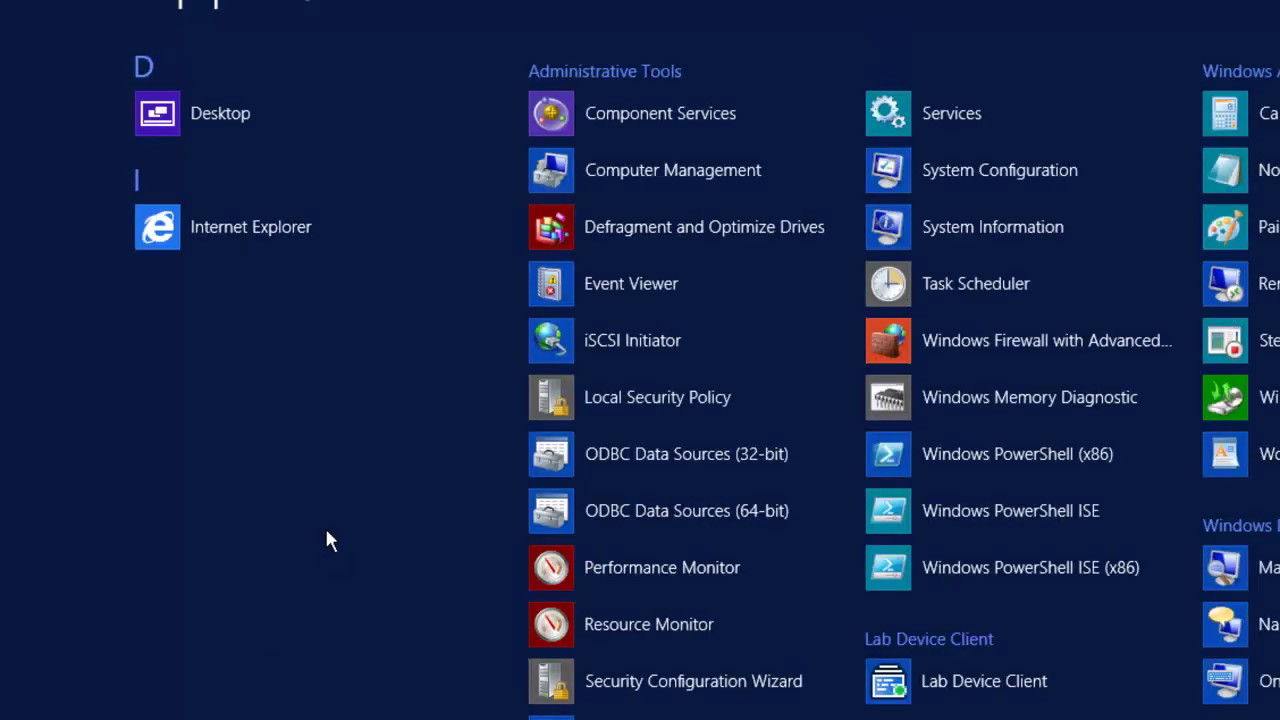
key("super")
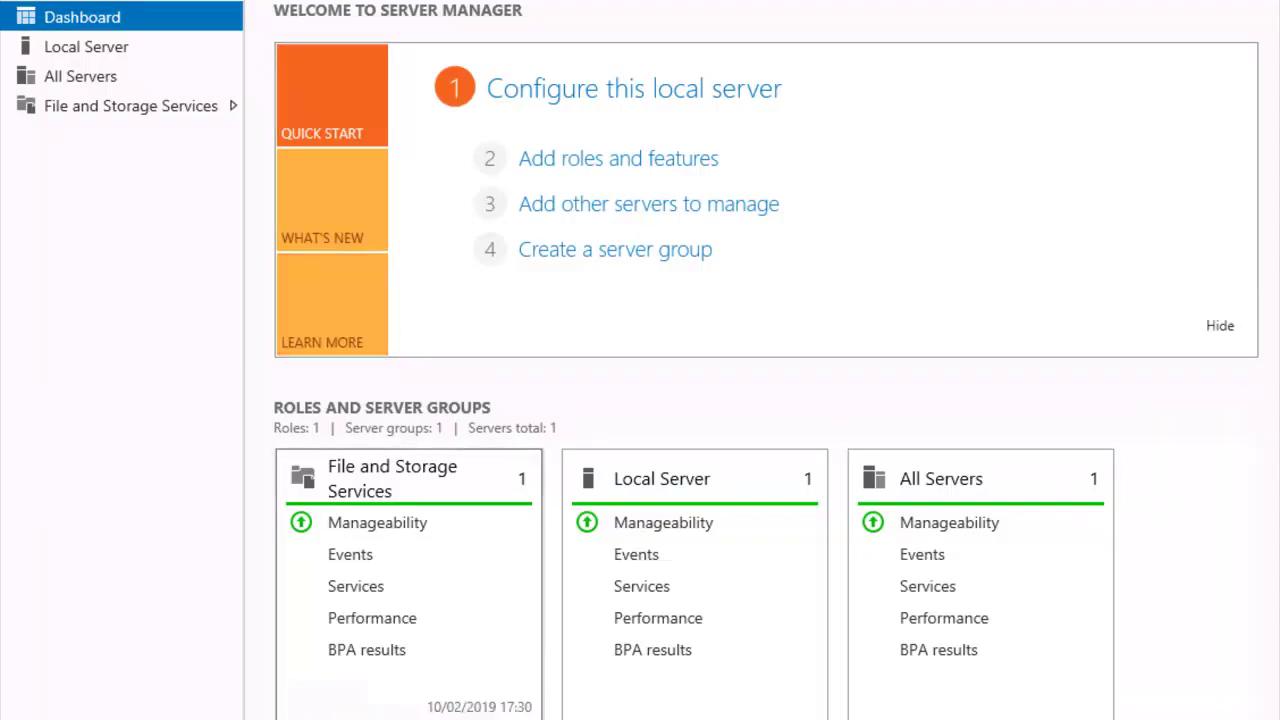
In a new File Explorer window, open the EFS-Student1 folder on Local Disk (C:)
key("super+e")
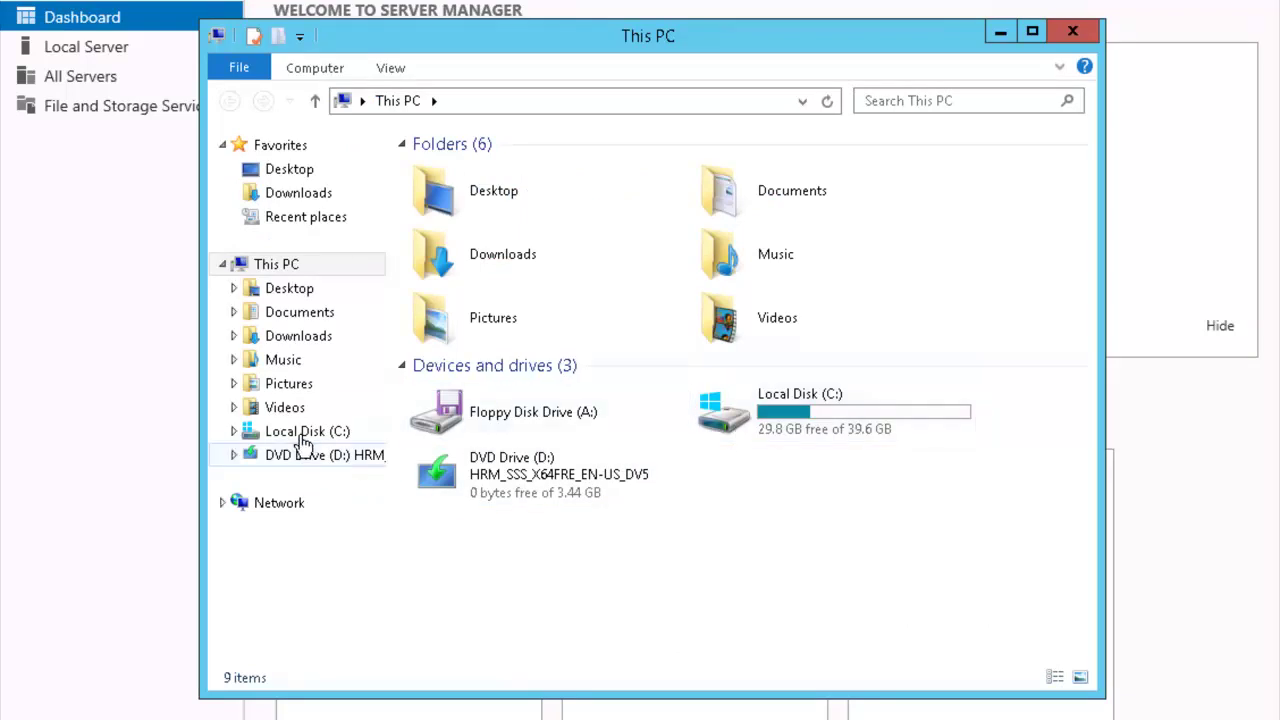
left_click(303, 437)
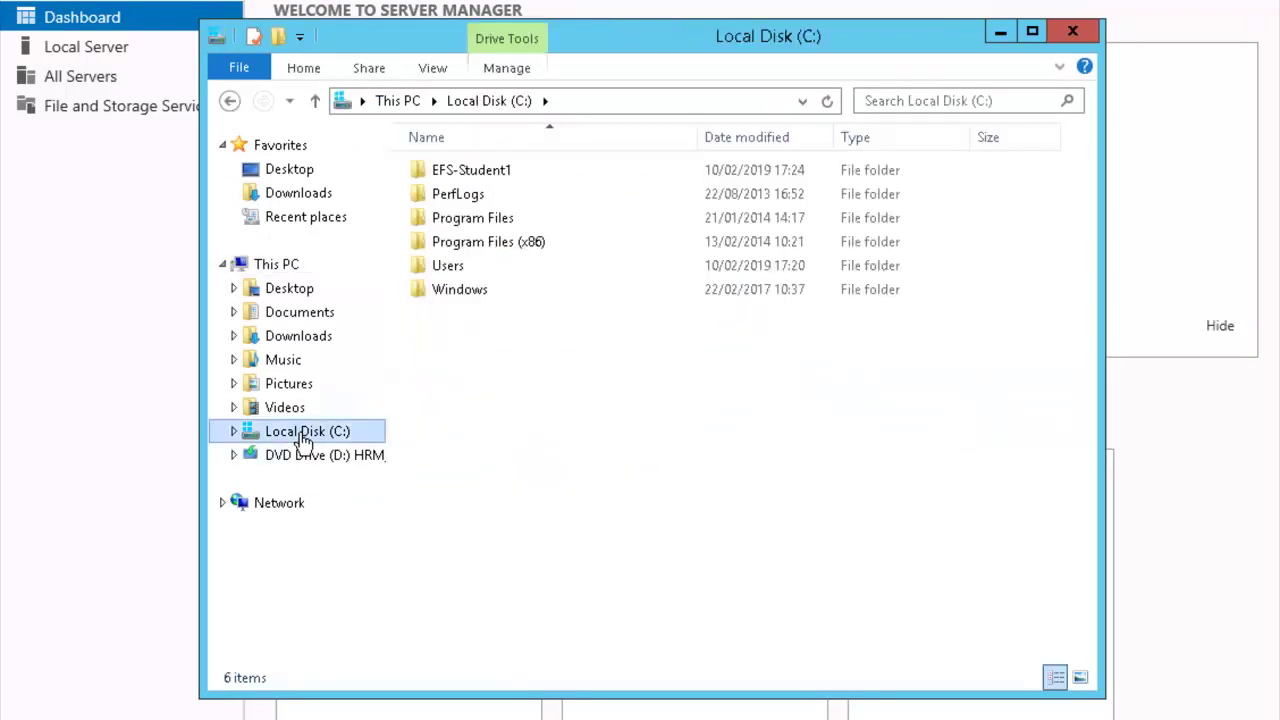
left_click(507, 174)
right_click(507, 174)
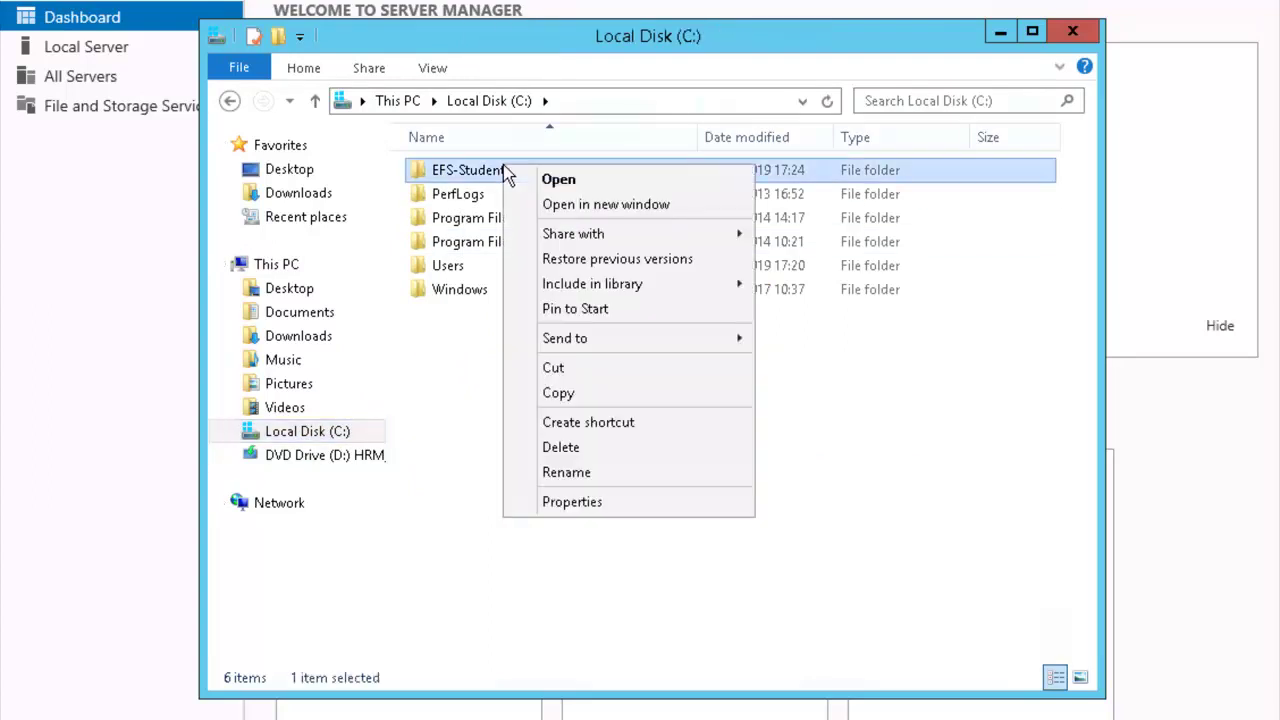
left_click(610, 181)
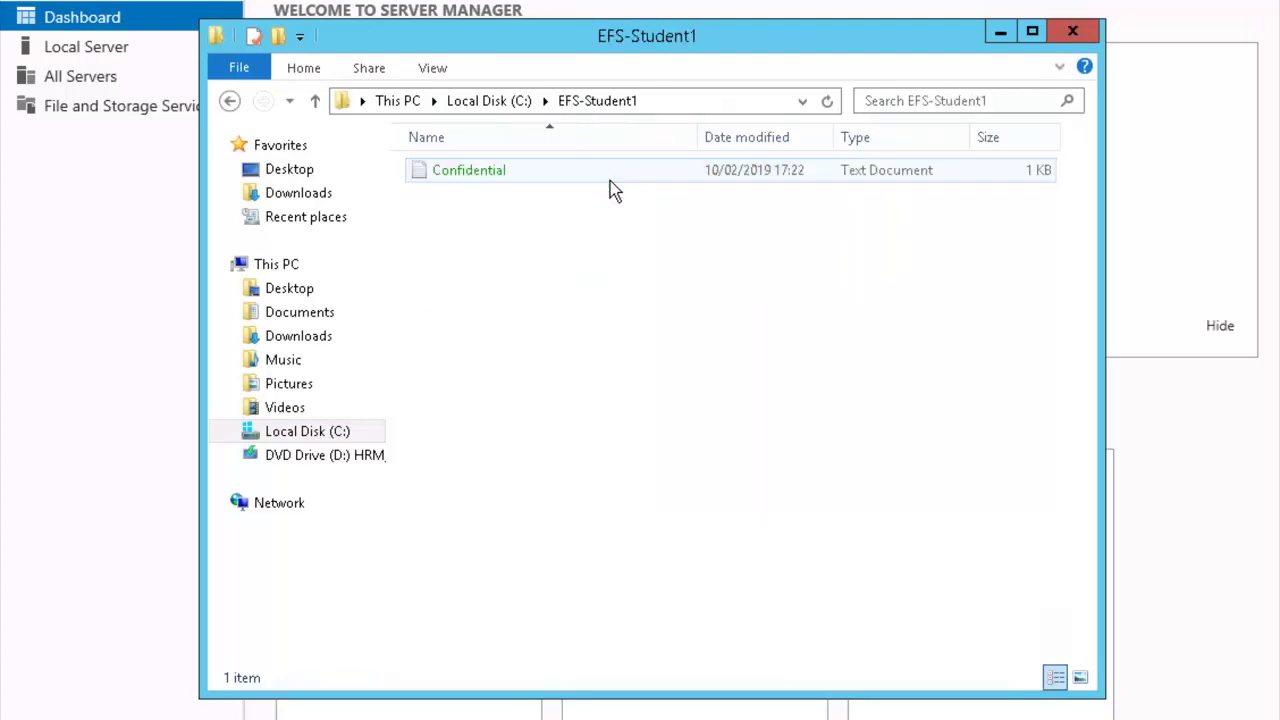
Try to open the Confidential file, which is refused with Access is denied
right_click(498, 173)
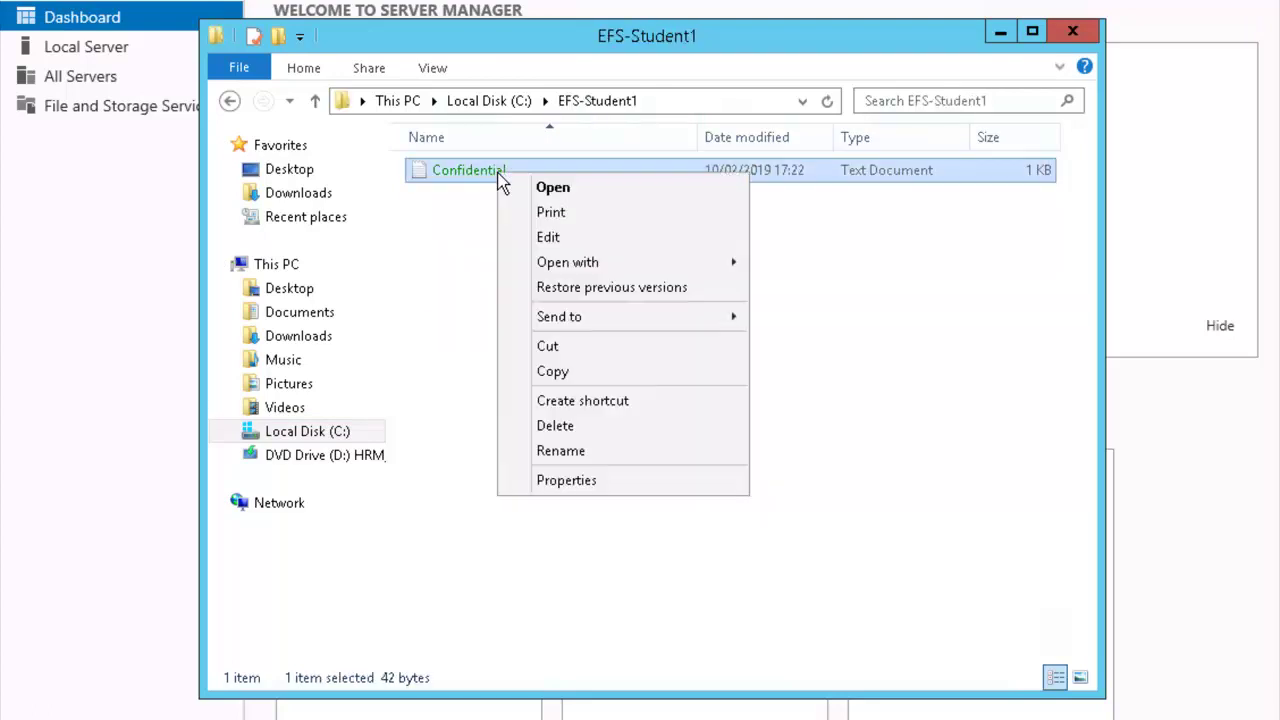
left_click(603, 185)
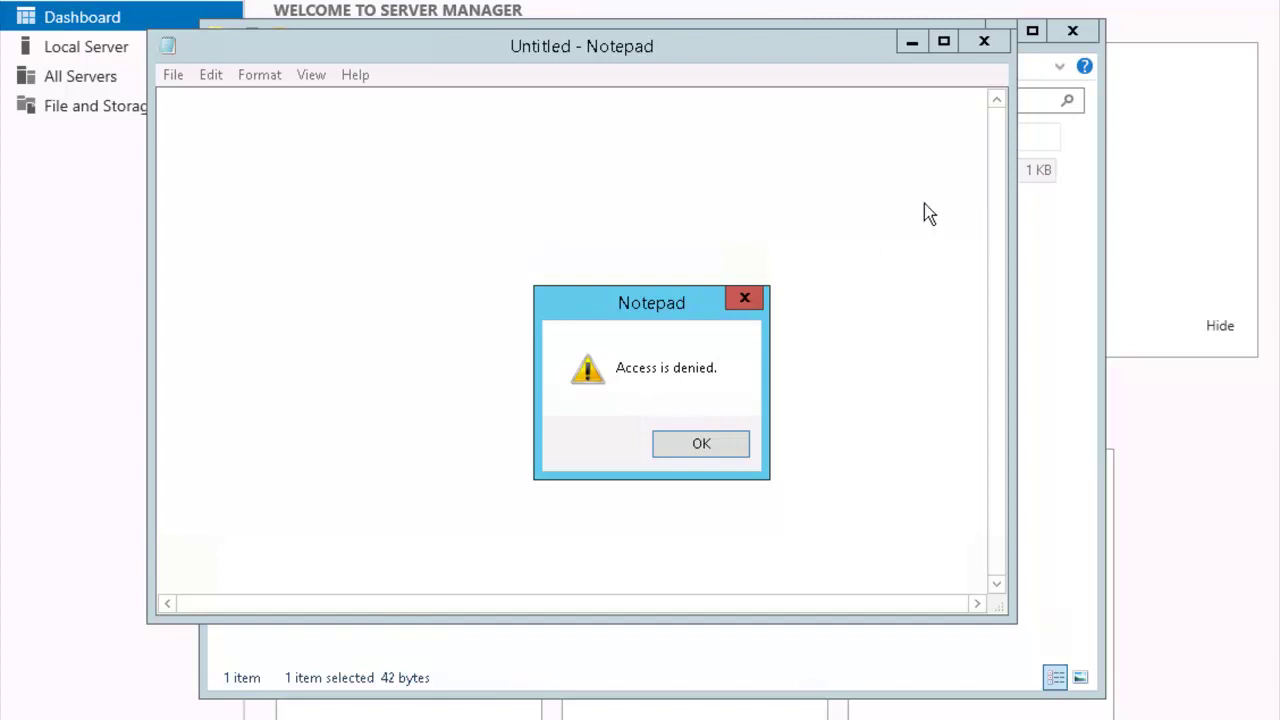
left_click(1087, 168)
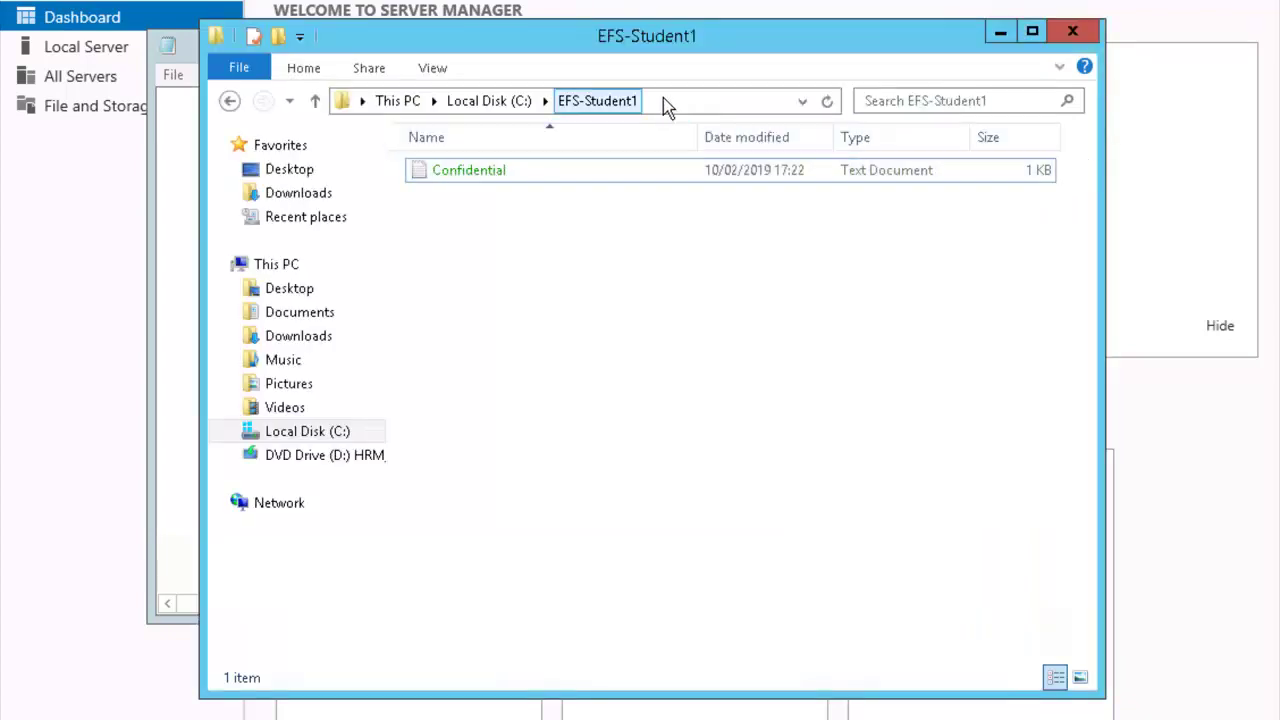
Launch the Microsoft Management Console by entering mmc in the Explorer address bar
left_click(663, 98)
type("mmc")
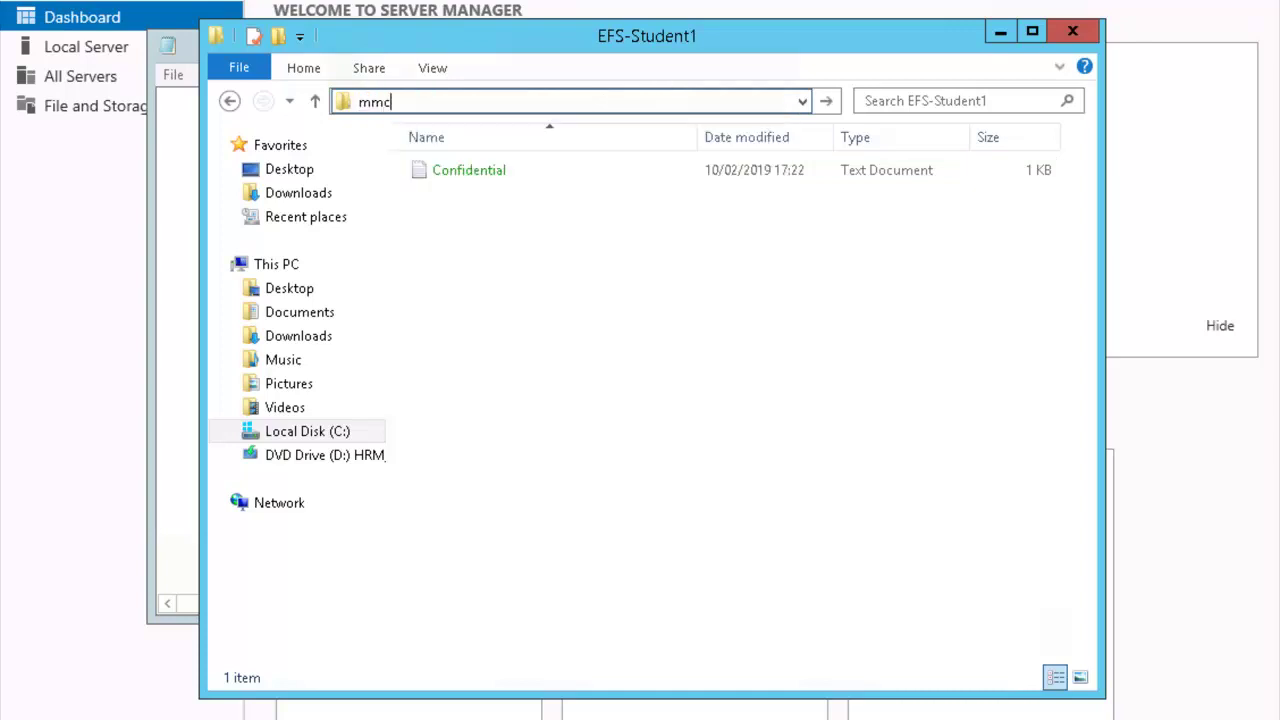
key("Return")
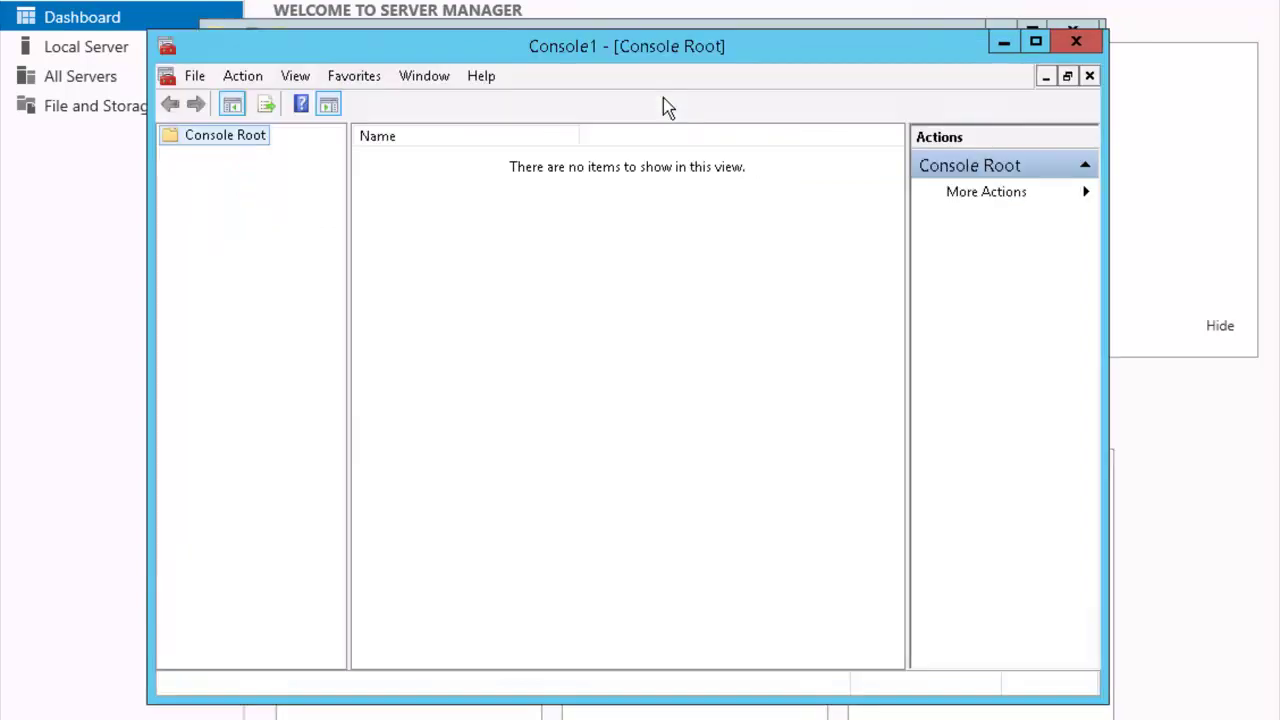
Add the Certificates snap-in for My user account to Console1
left_click(197, 76)
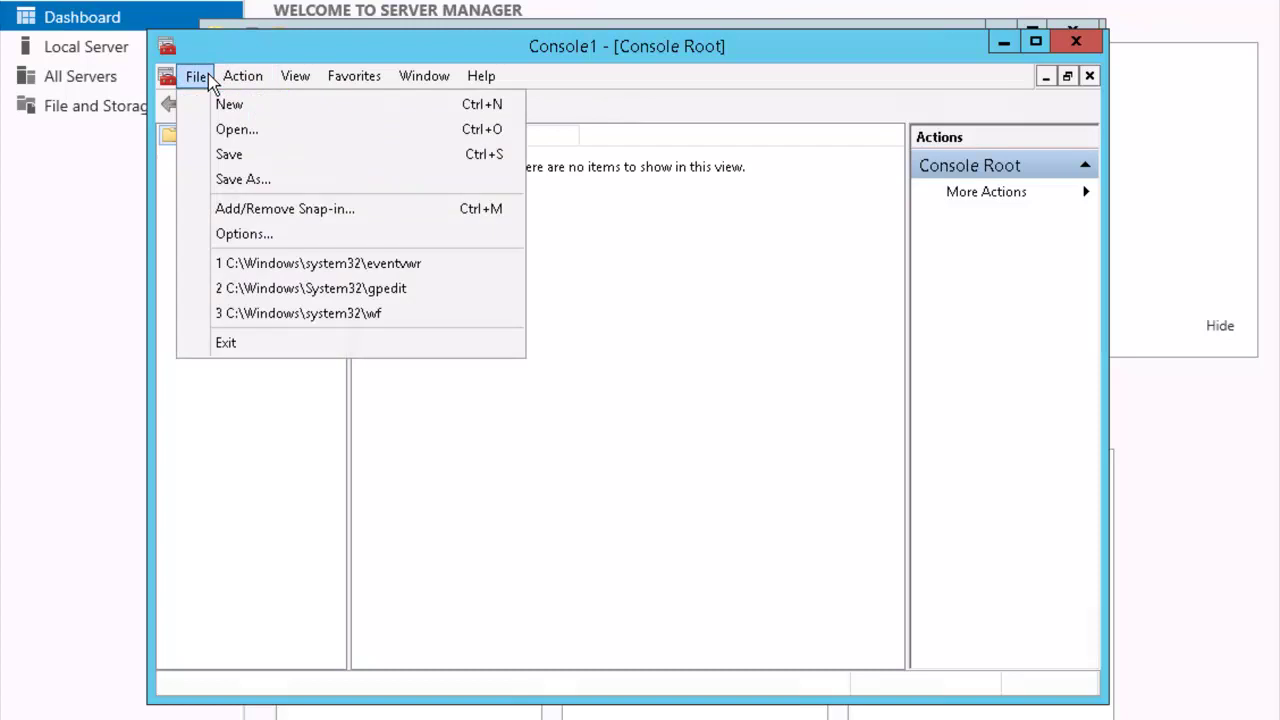
left_click(383, 212)
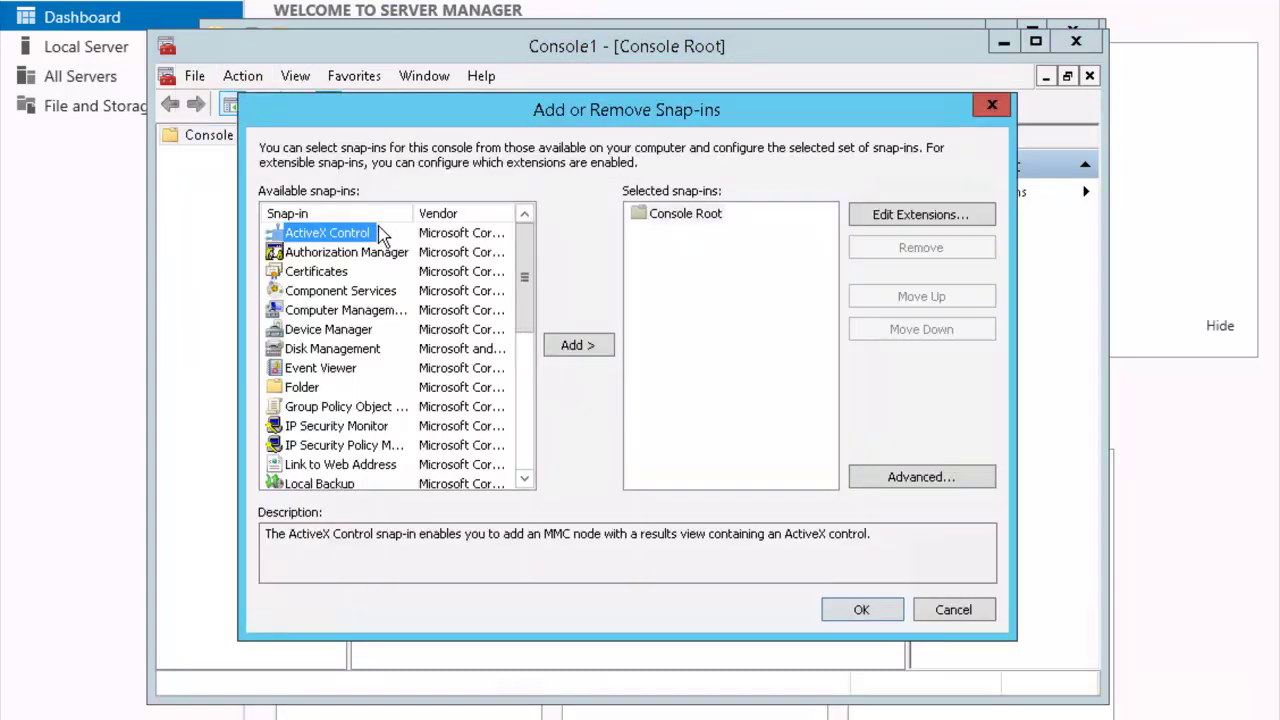
left_click(348, 274)
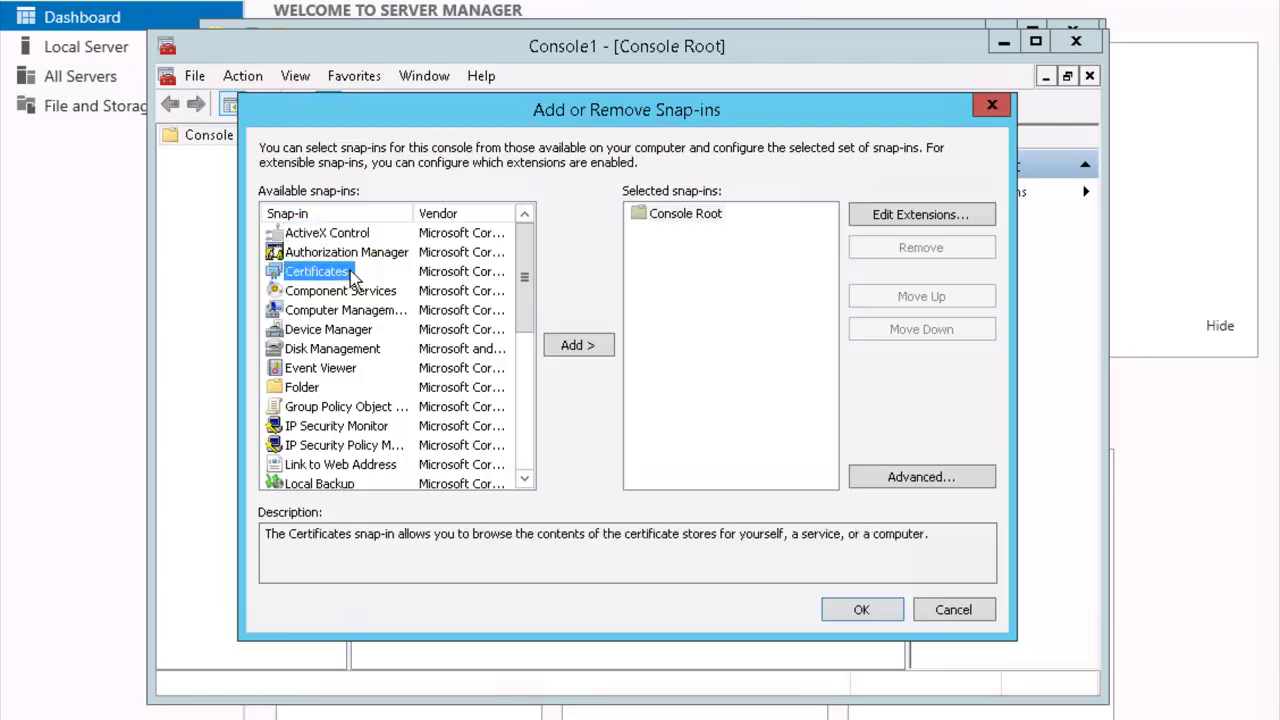
left_click(570, 346)
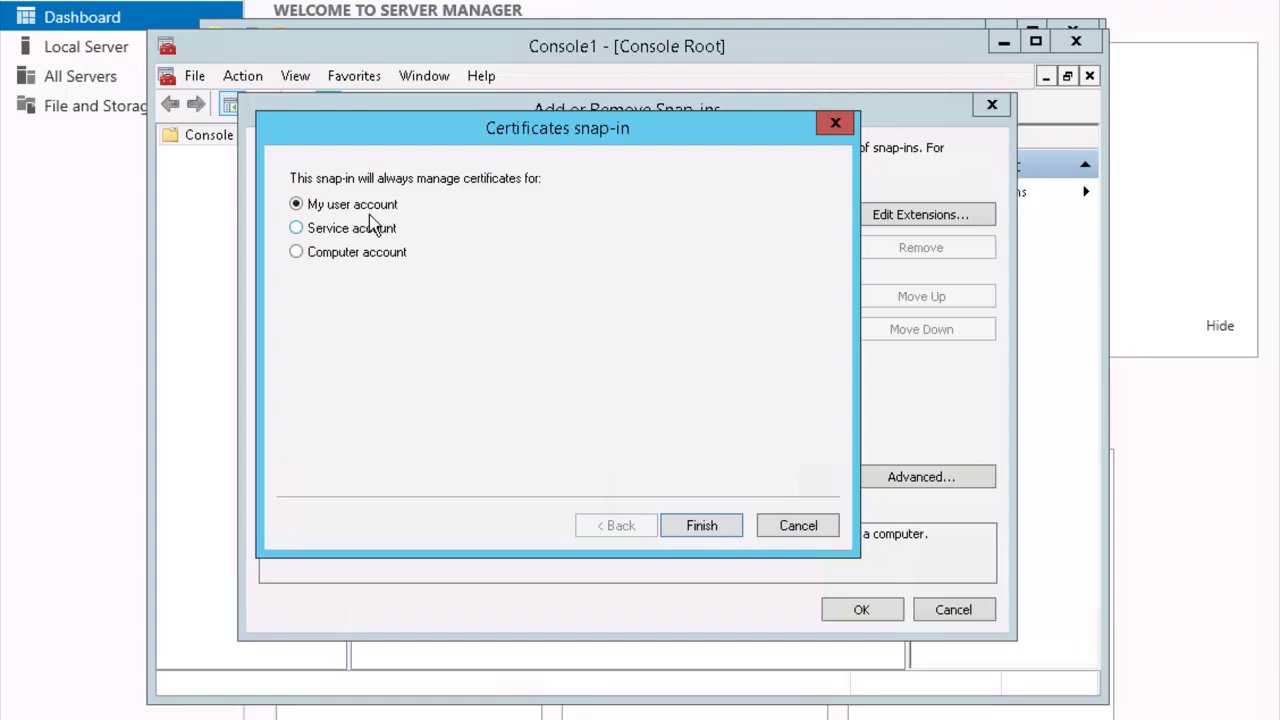
left_click(709, 528)
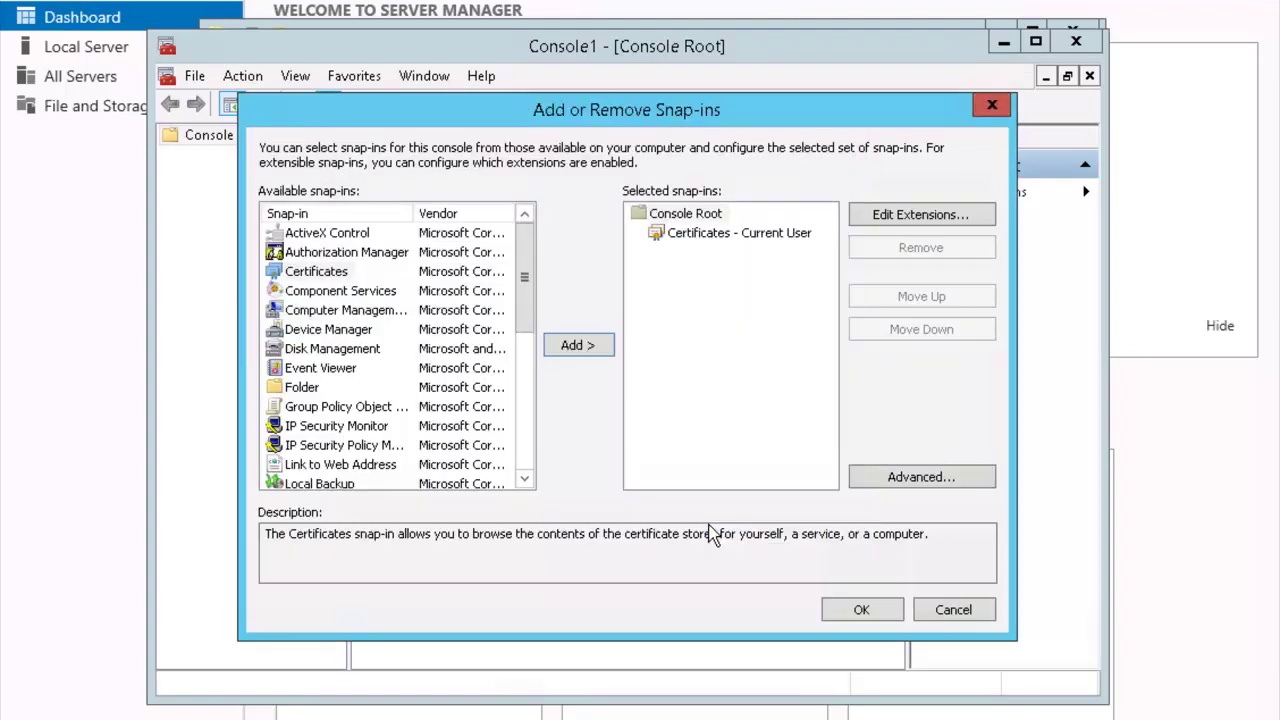
left_click(841, 614)
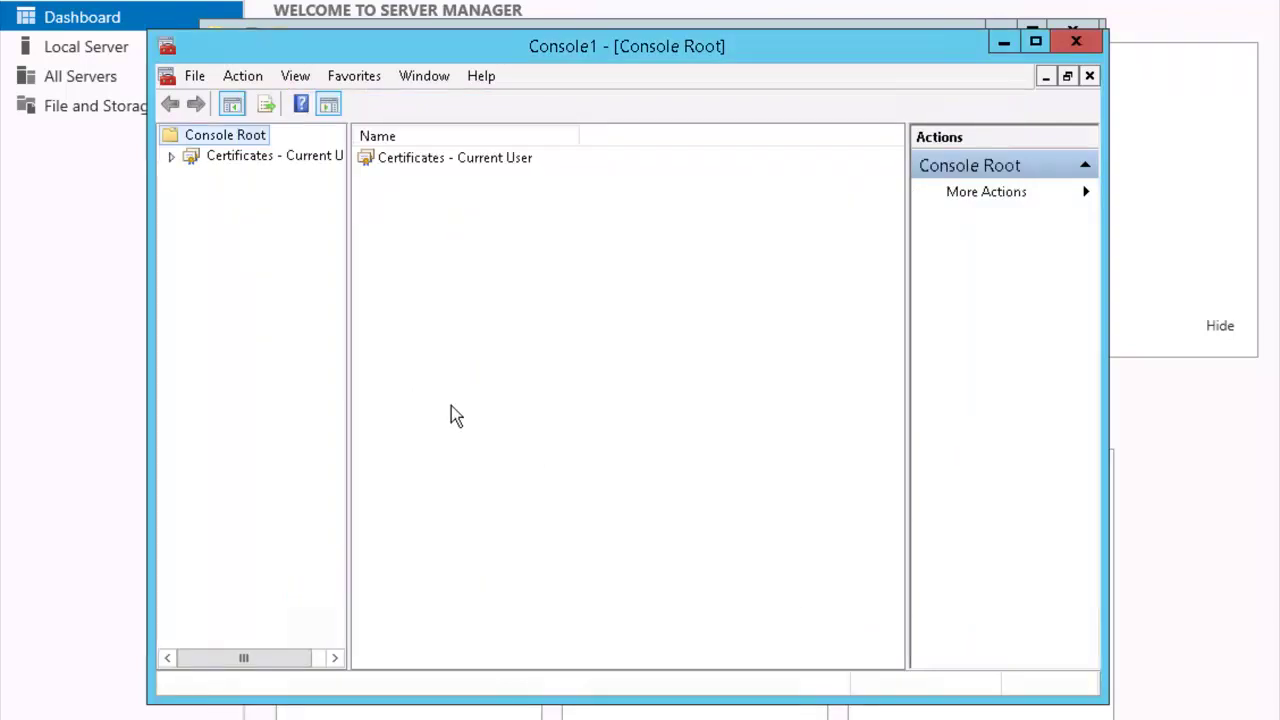
Start the Certificate Import Wizard on the current user's Personal store
left_click(171, 158)
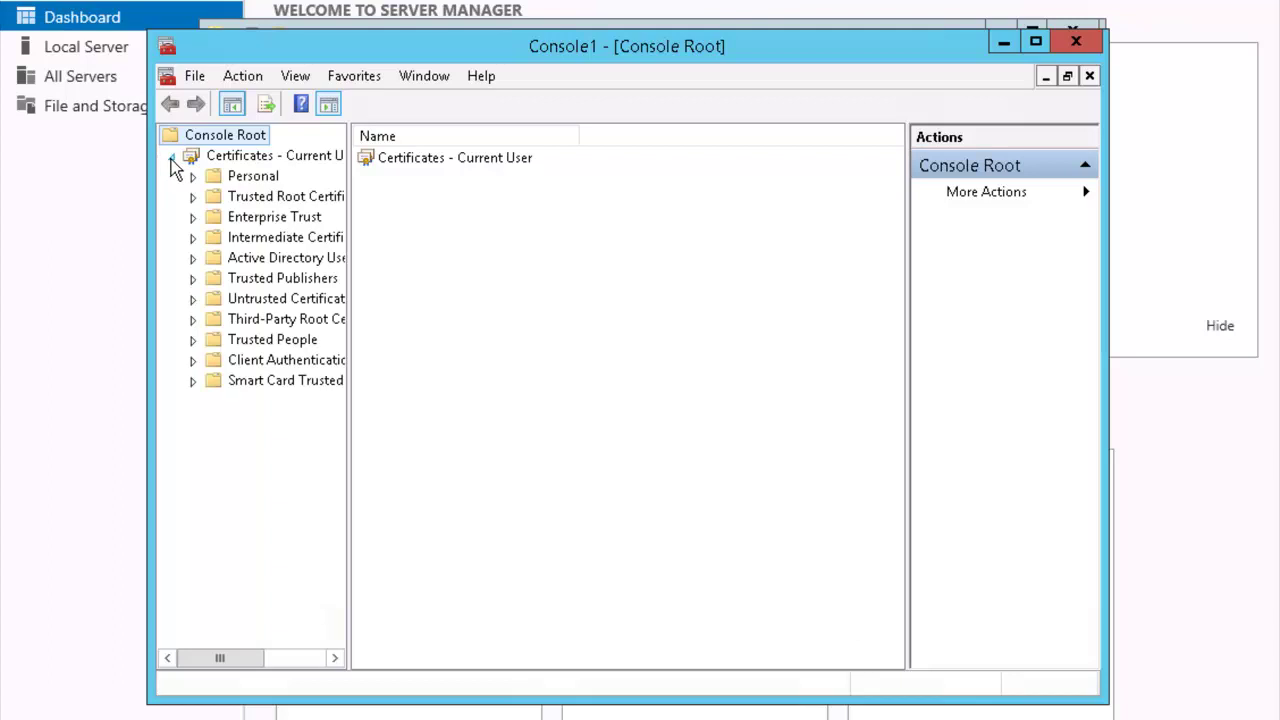
right_click(266, 174)
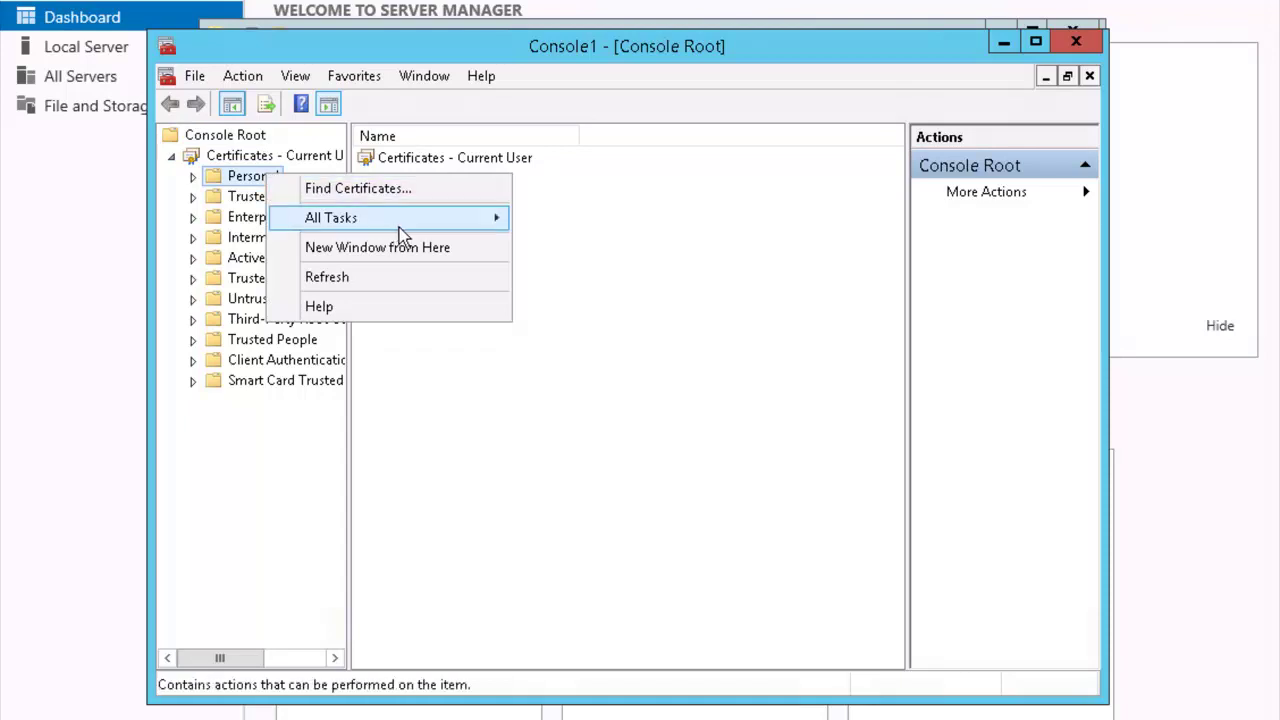
mouse_move(470, 218)
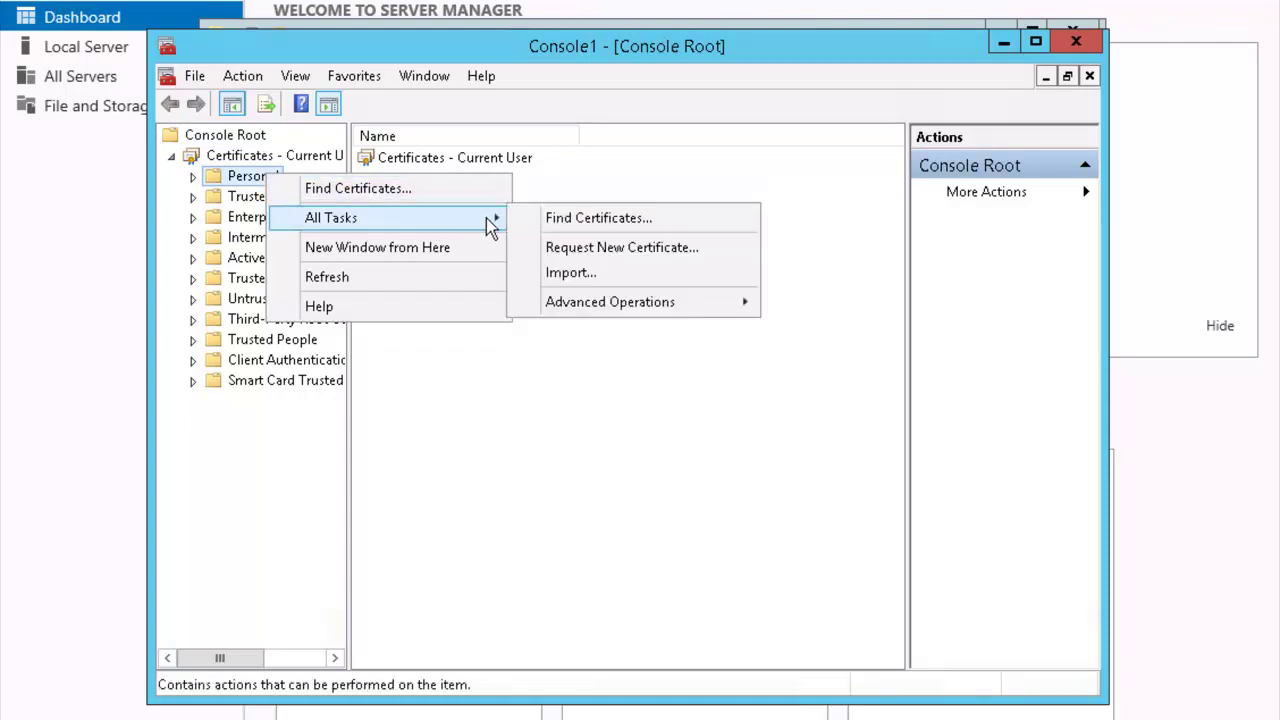
left_click(618, 276)
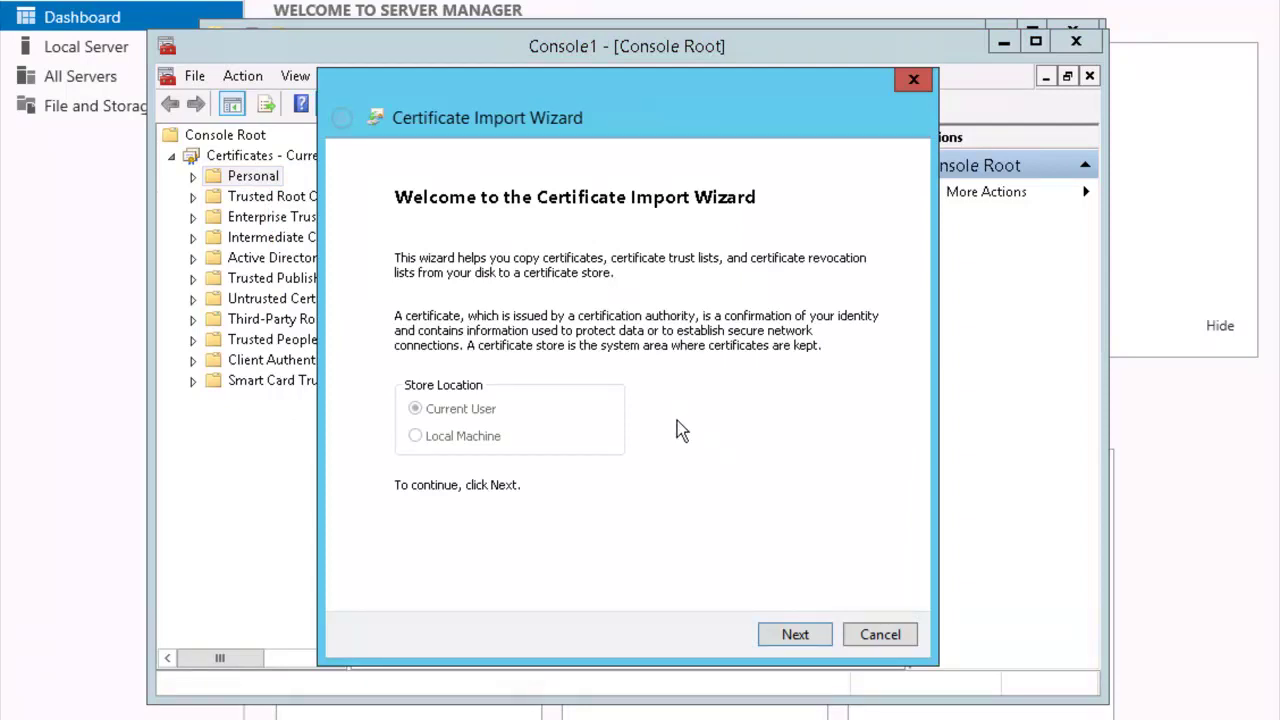
left_click(795, 634)
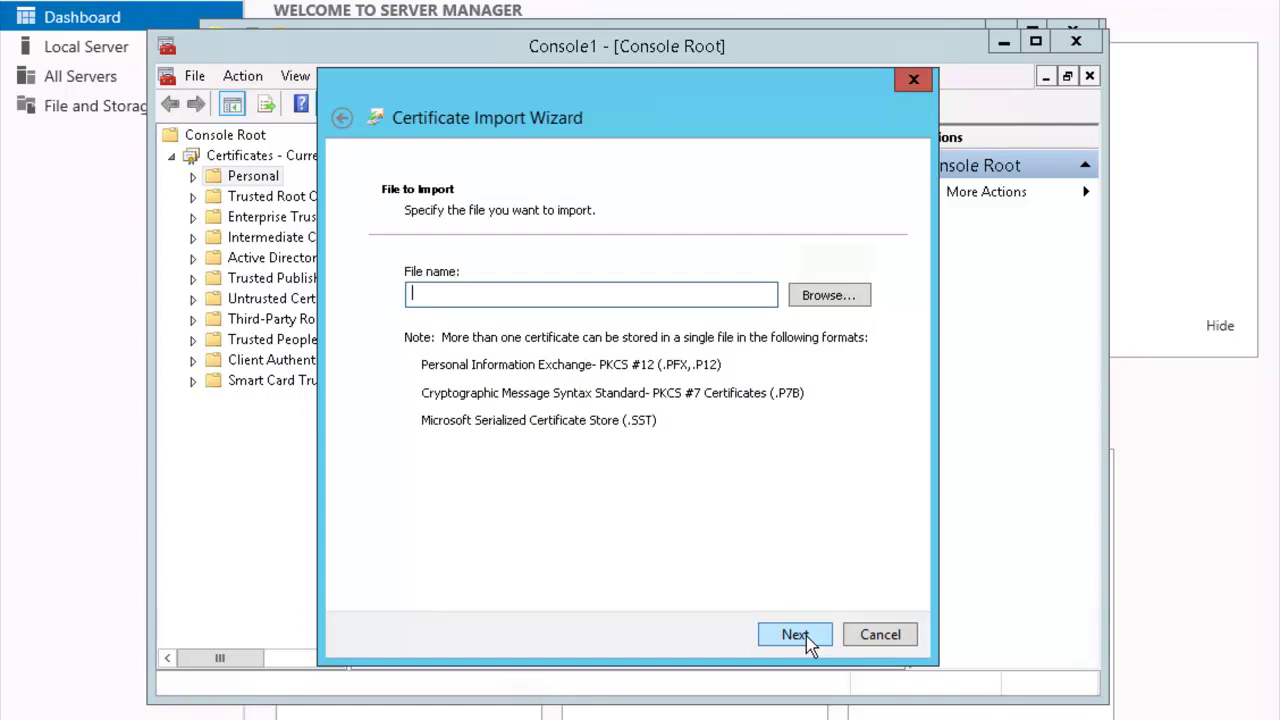
Import administrator.pfx with its private key password into the Personal store
type("C:\\Windows\\system32\\administrator.pfx")
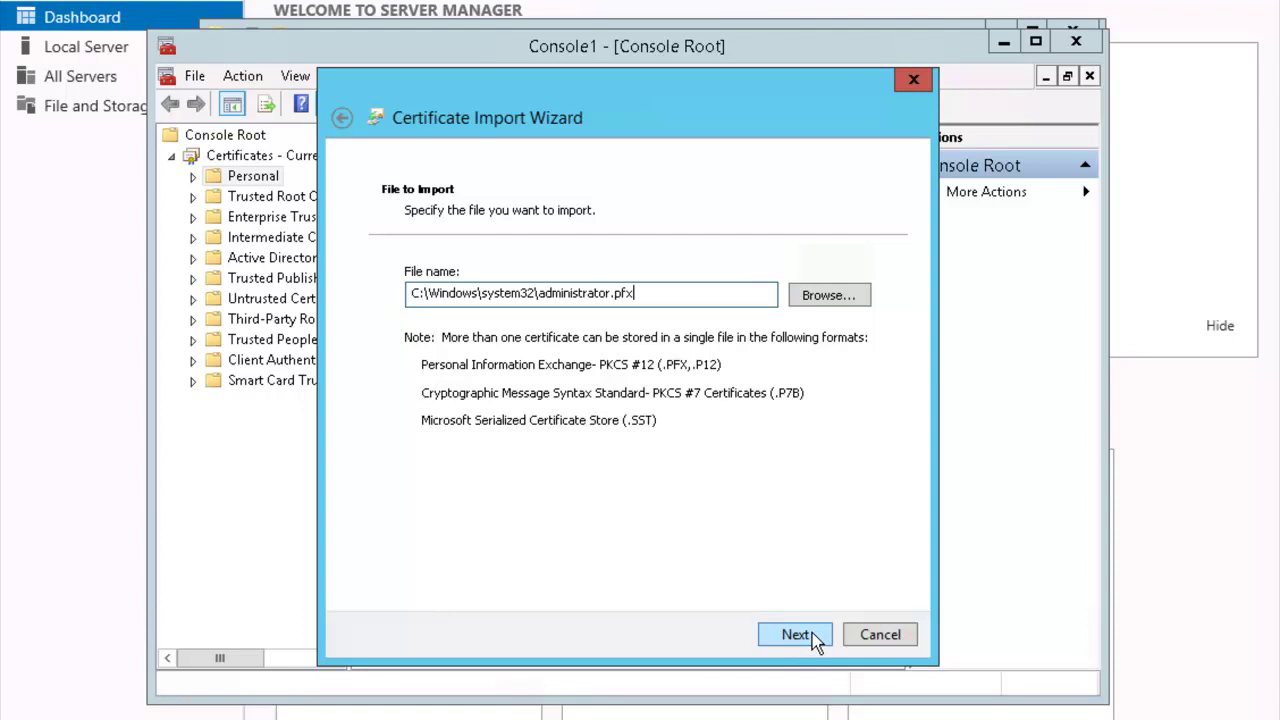
left_click(797, 635)
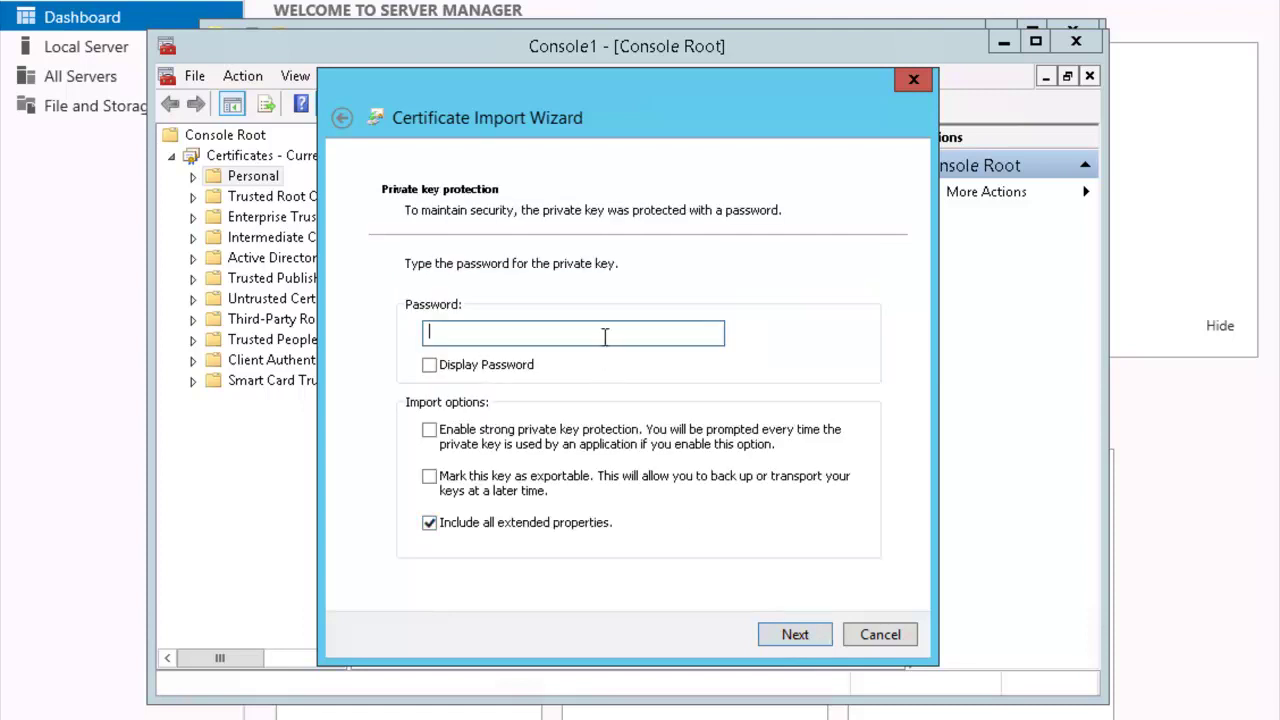
type("********")
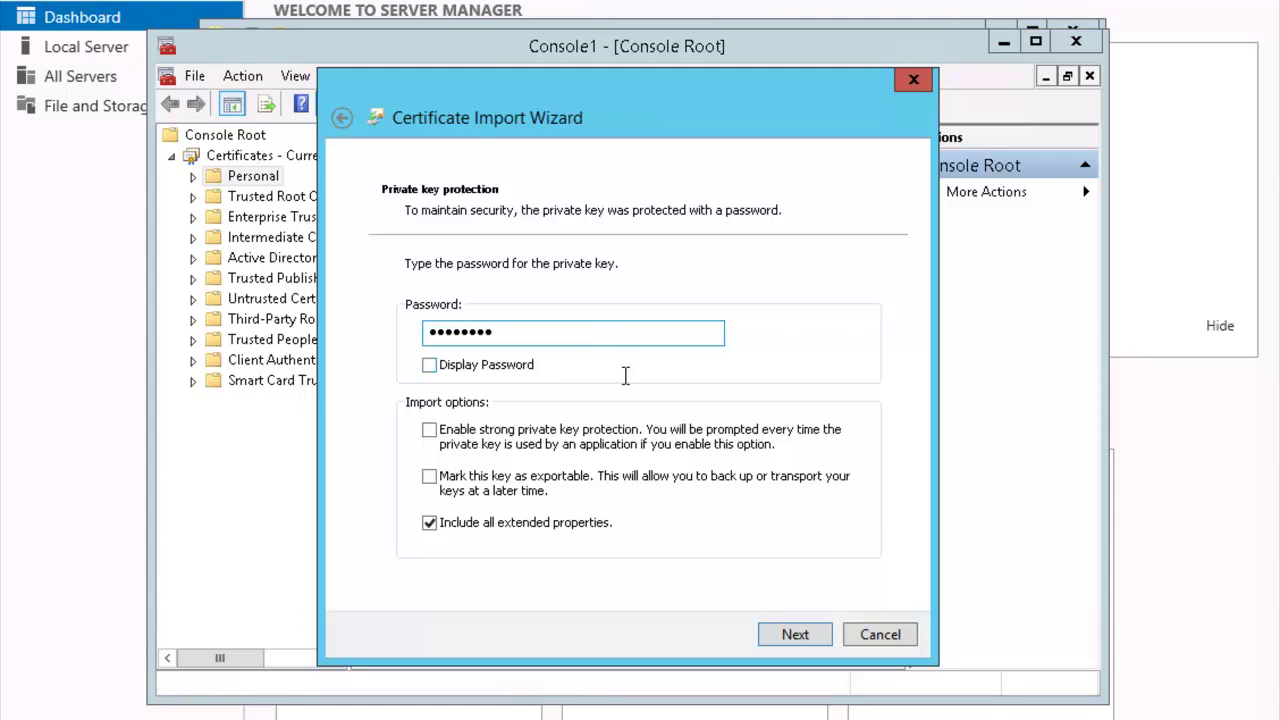
left_click(795, 635)
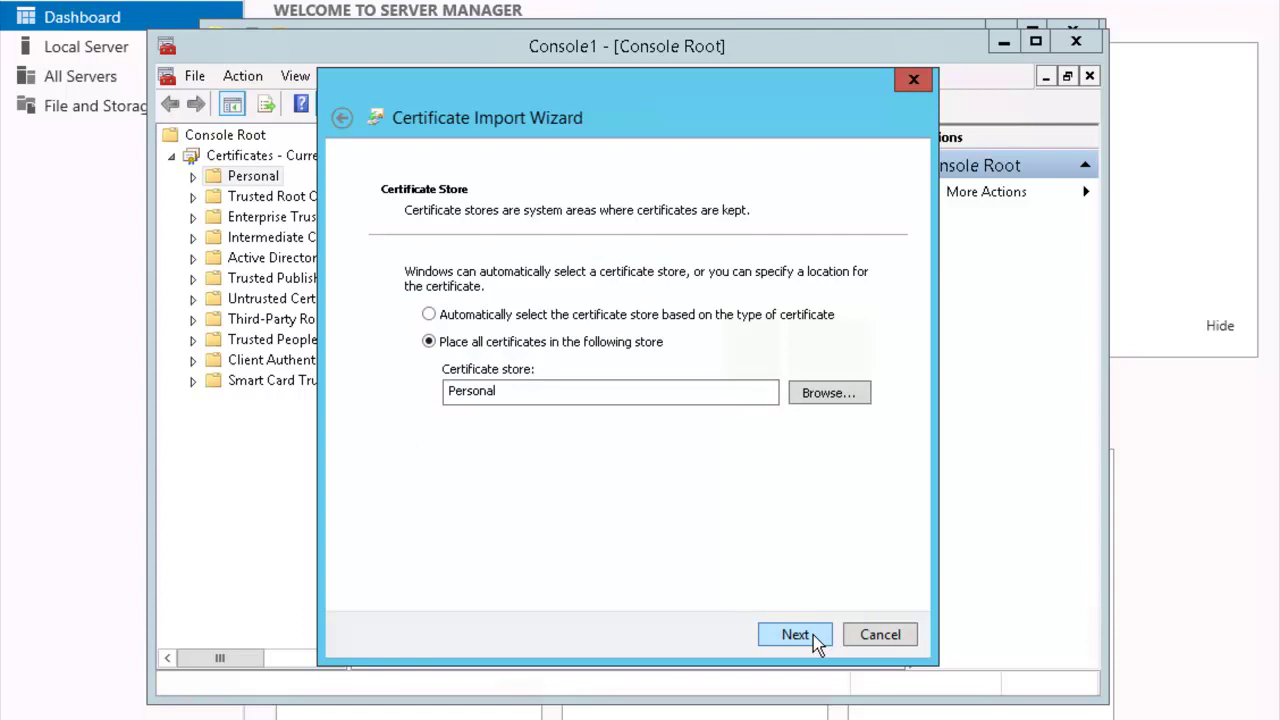
left_click(813, 636)
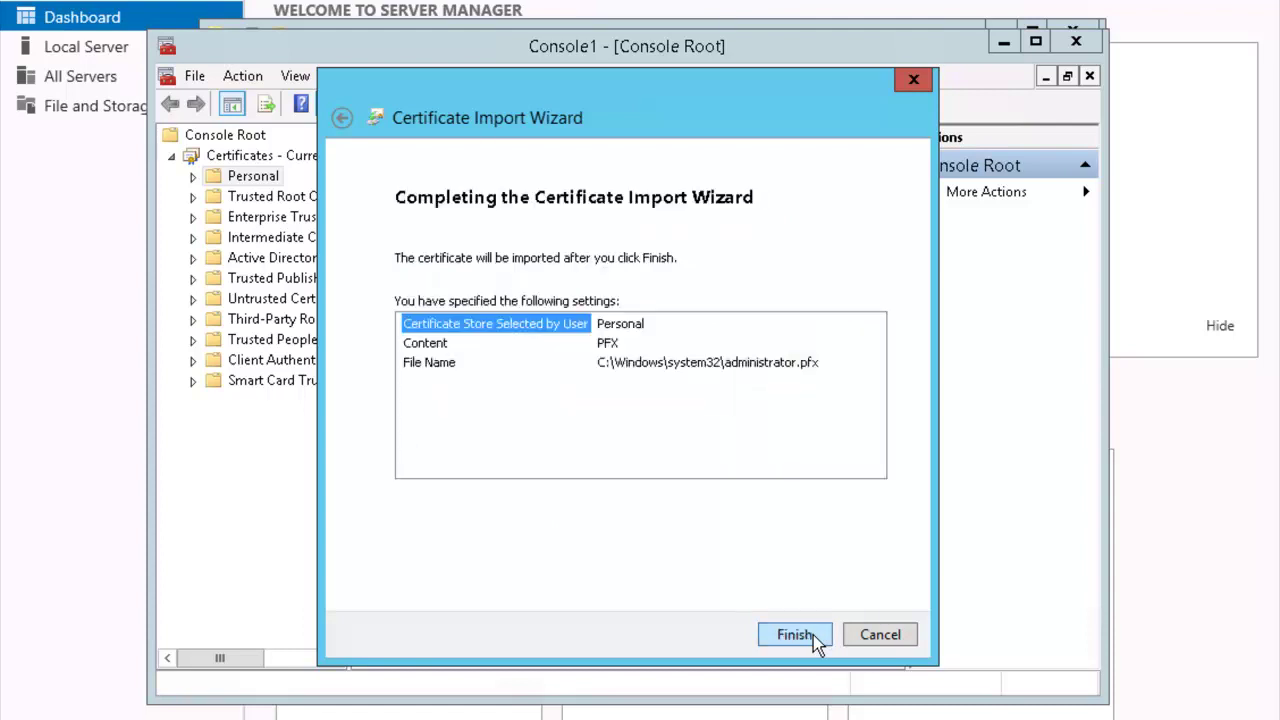
left_click(813, 635)
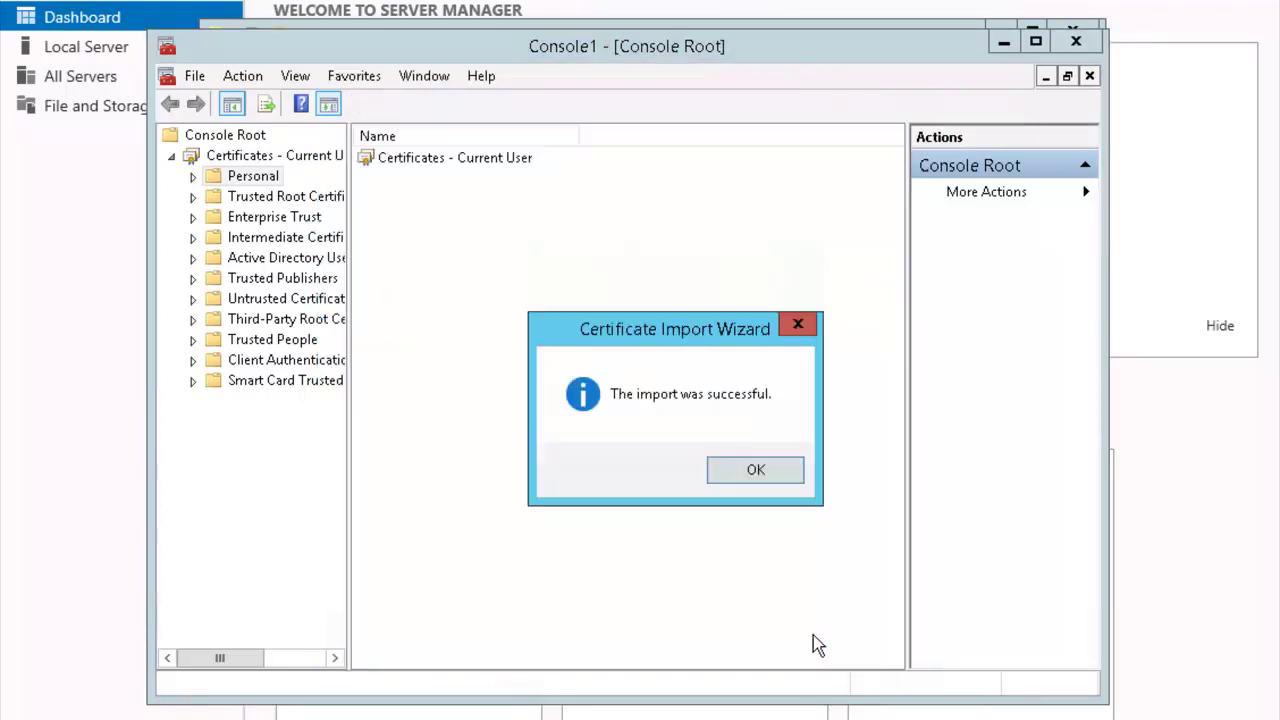
Confirm the import, list the Administrator certificate under Personal, and switch back to Server Manager
left_click(770, 480)
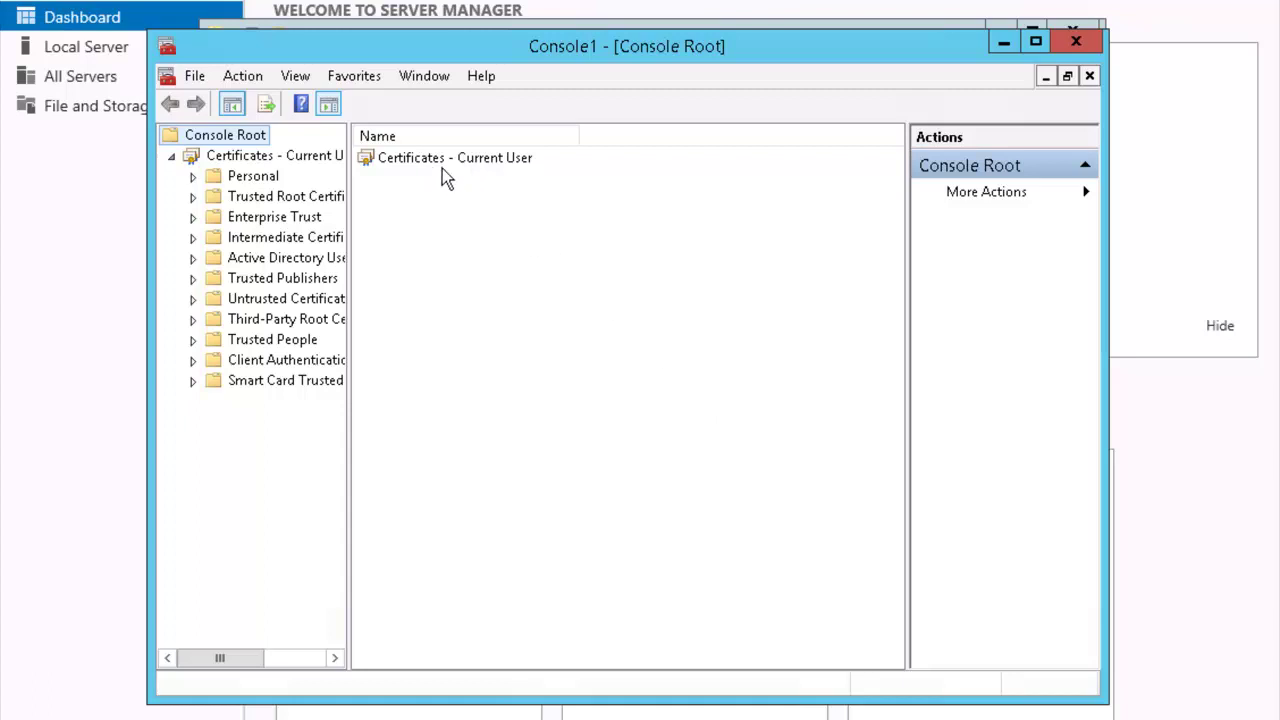
double_click(460, 170)
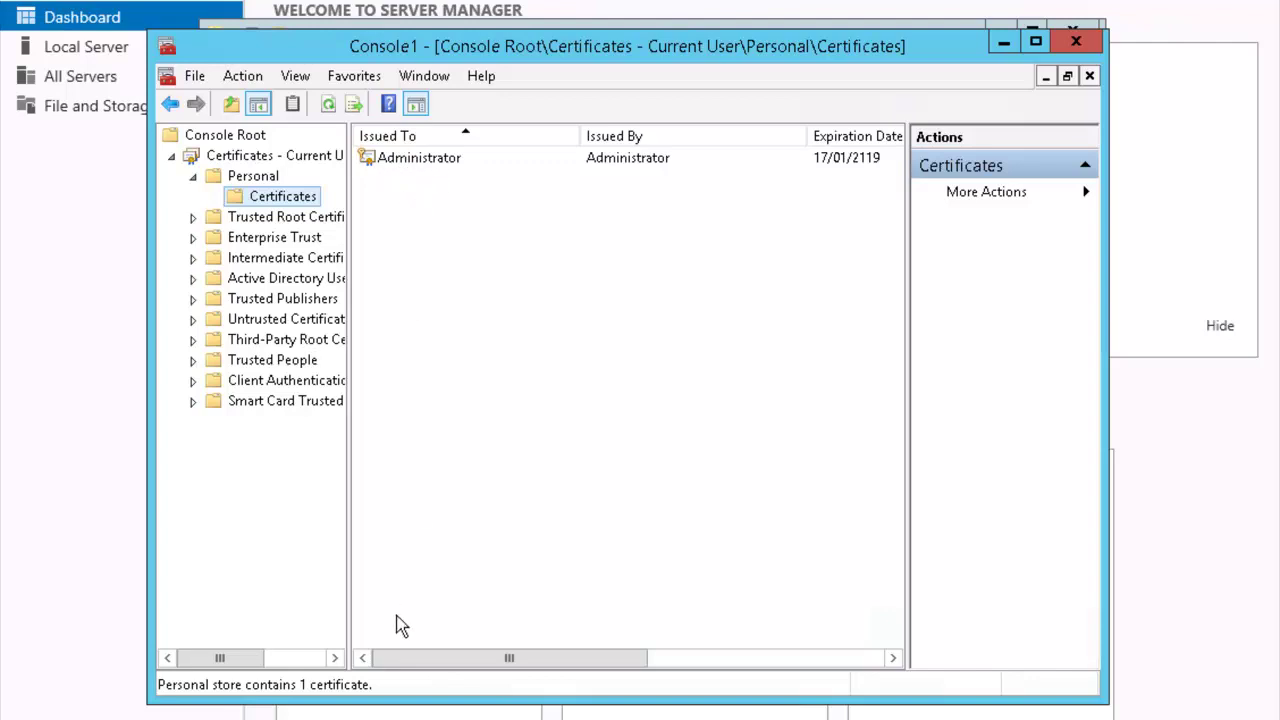
key("alt+Tab")
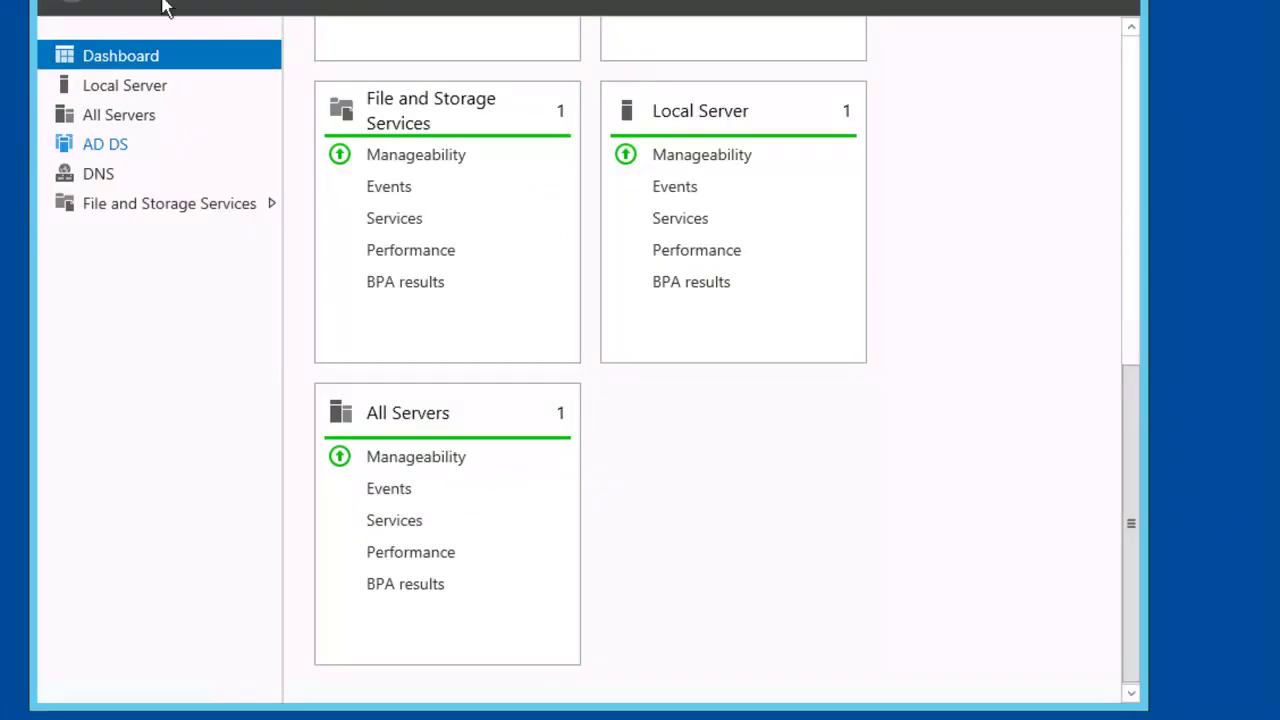
Show the Local Server page, then create a folder named Keys at the root of Local Disk (C:)
left_click(123, 88)
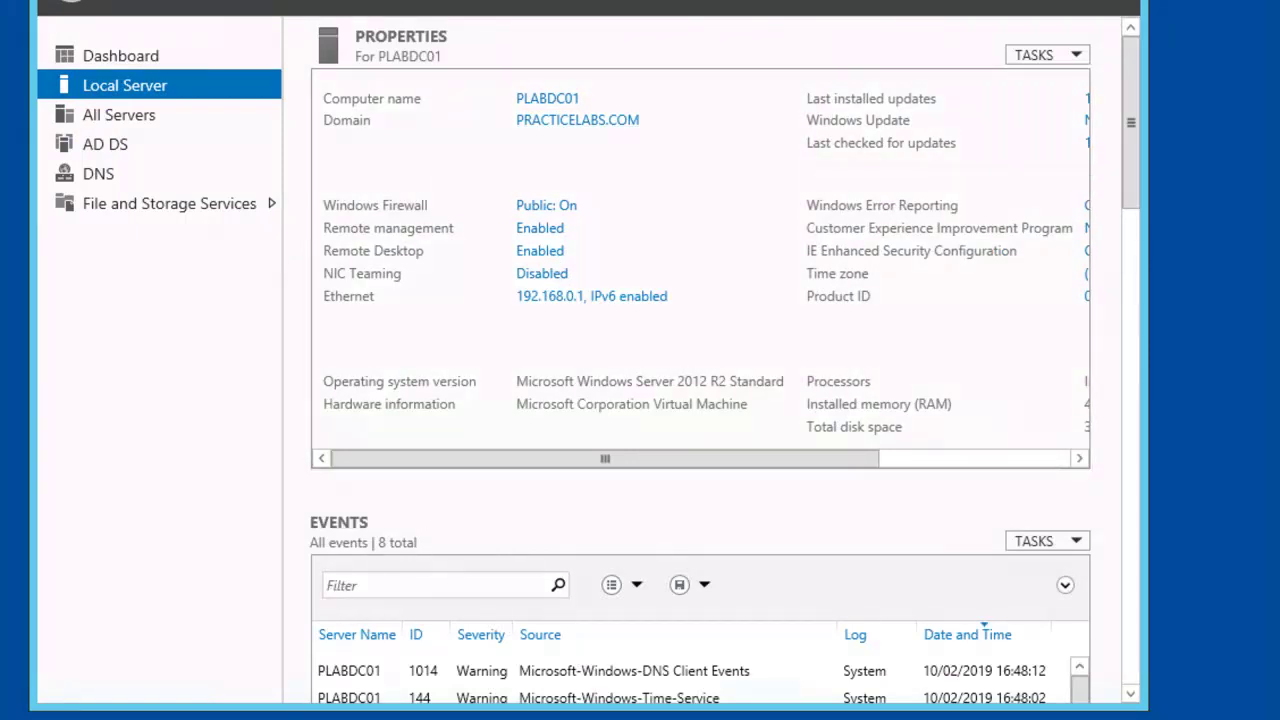
key("super+e")
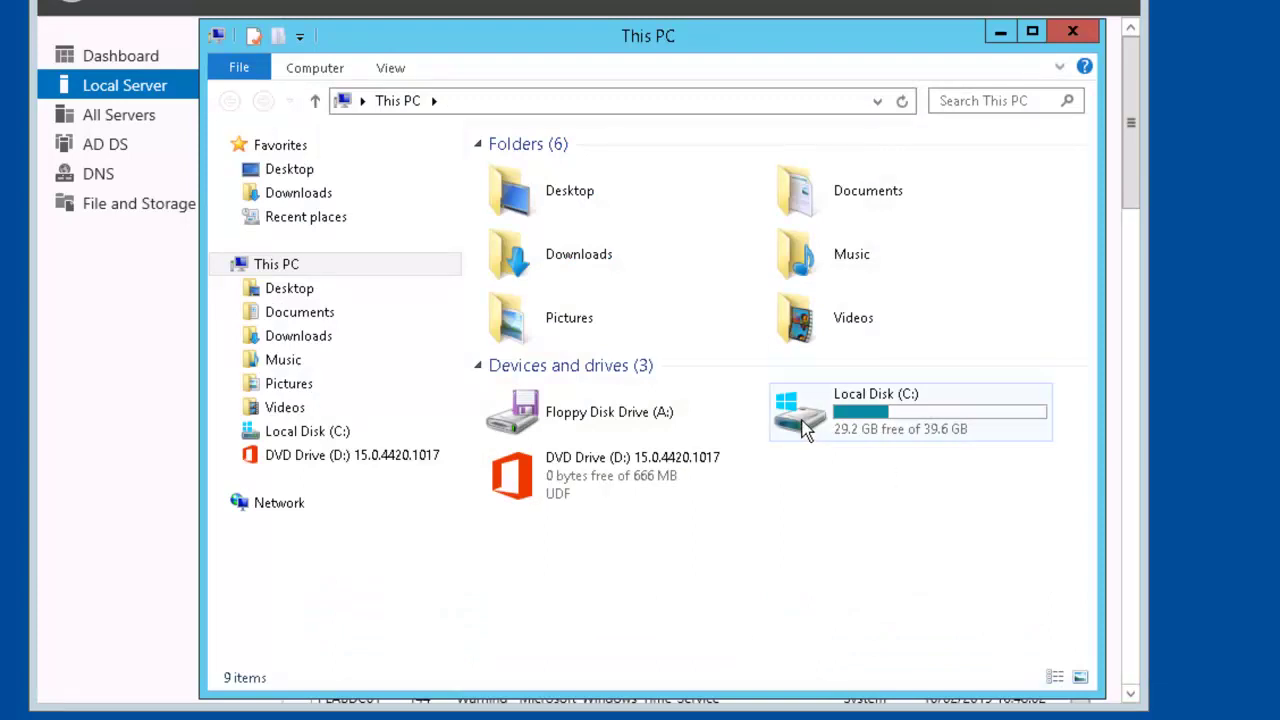
double_click(806, 425)
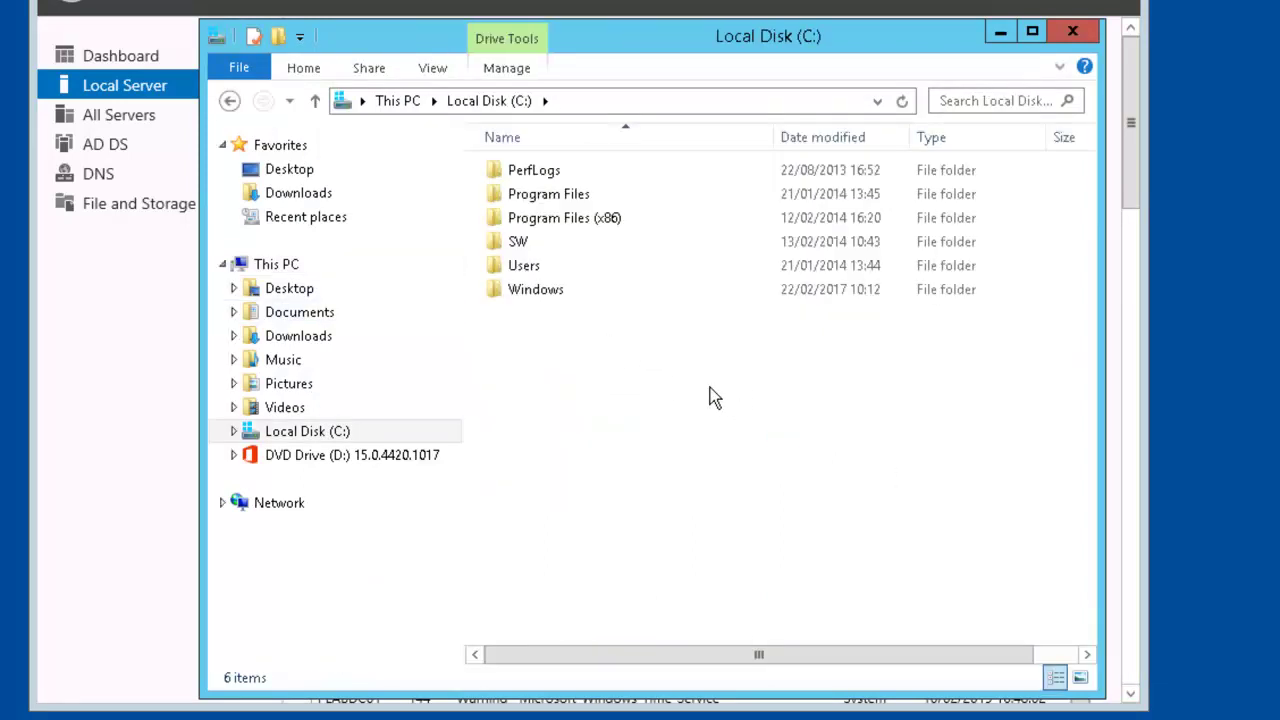
right_click(585, 392)
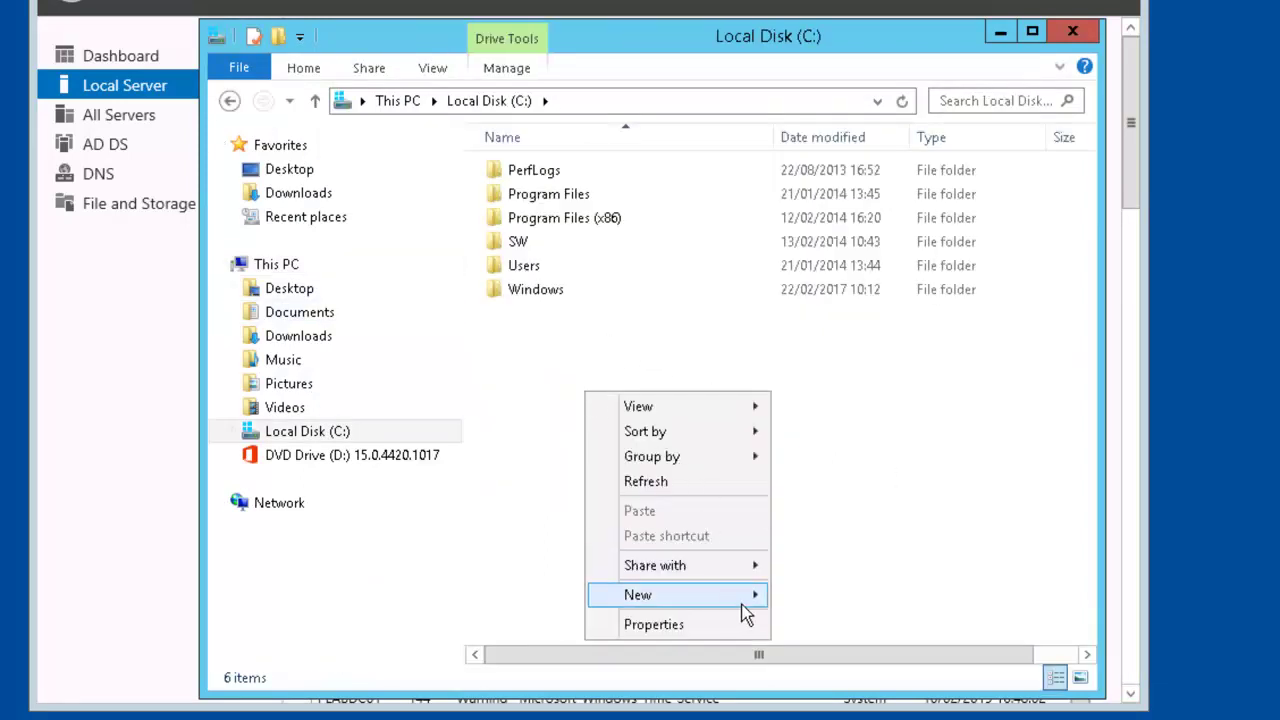
mouse_move(763, 592)
left_click(826, 598)
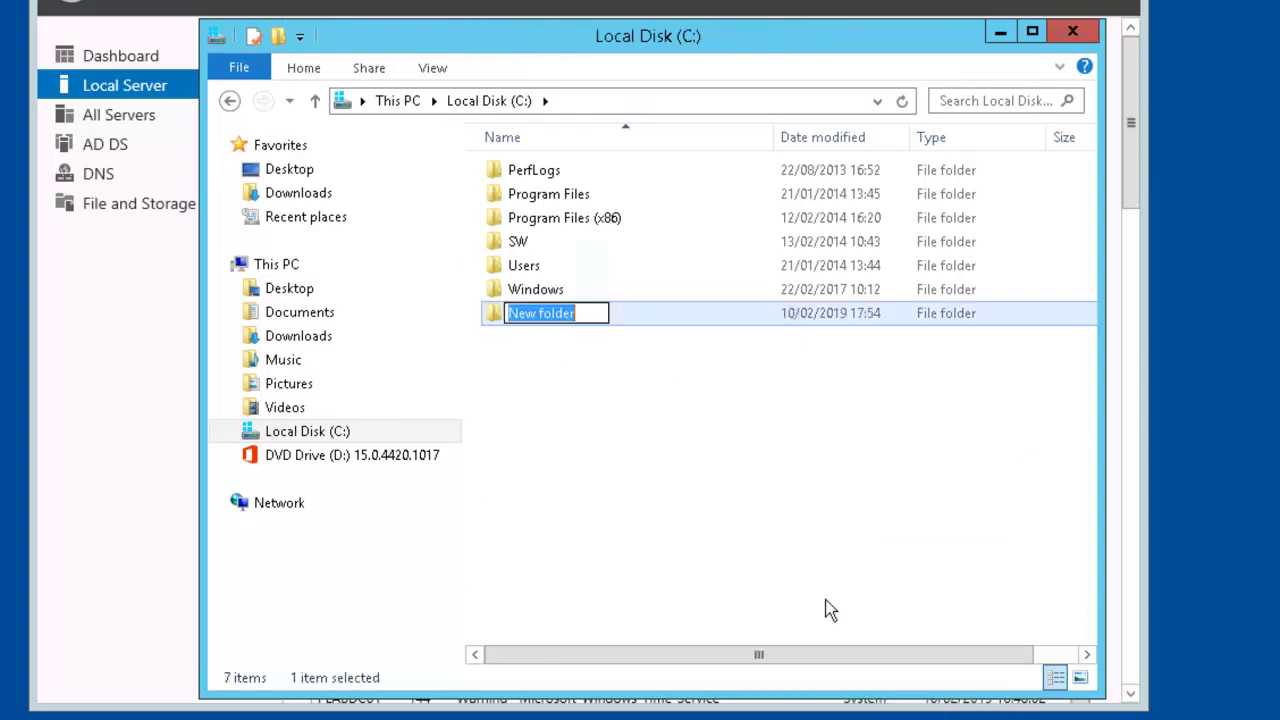
type("Keys")
key("Return")
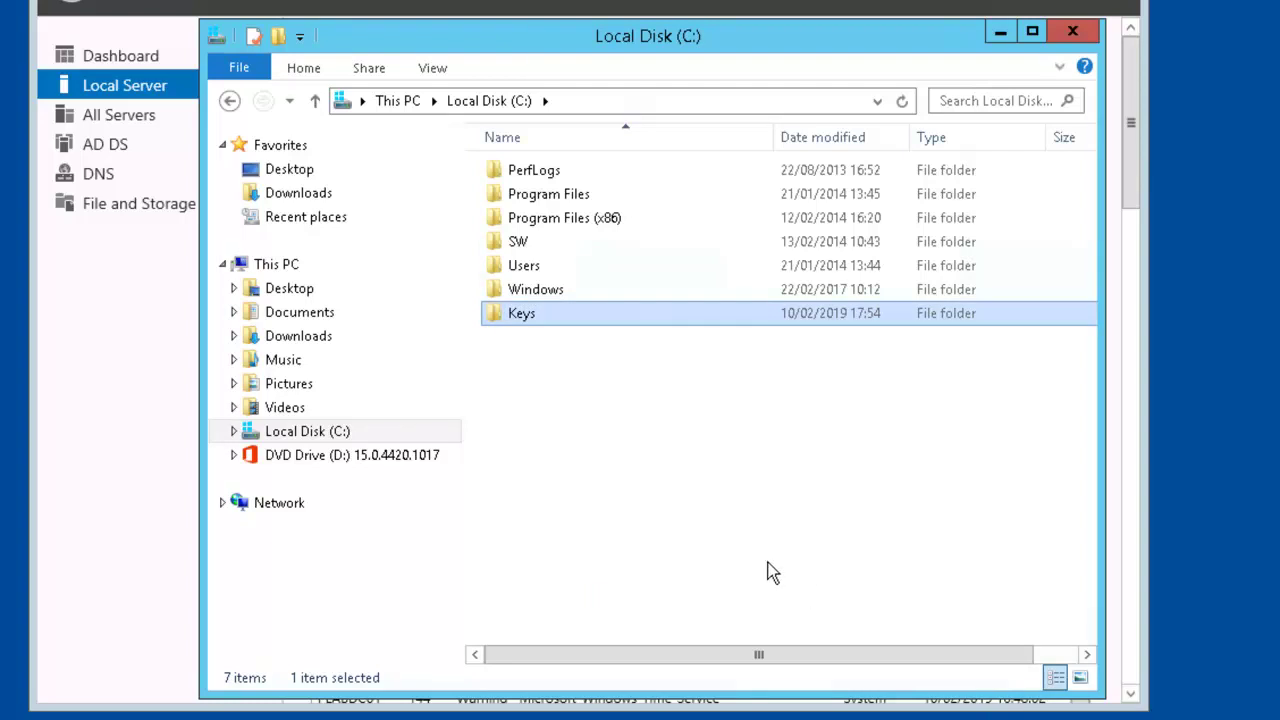
Turn on Advanced Sharing for Keys and grant Everyone Full Control in the share permissions
right_click(560, 320)
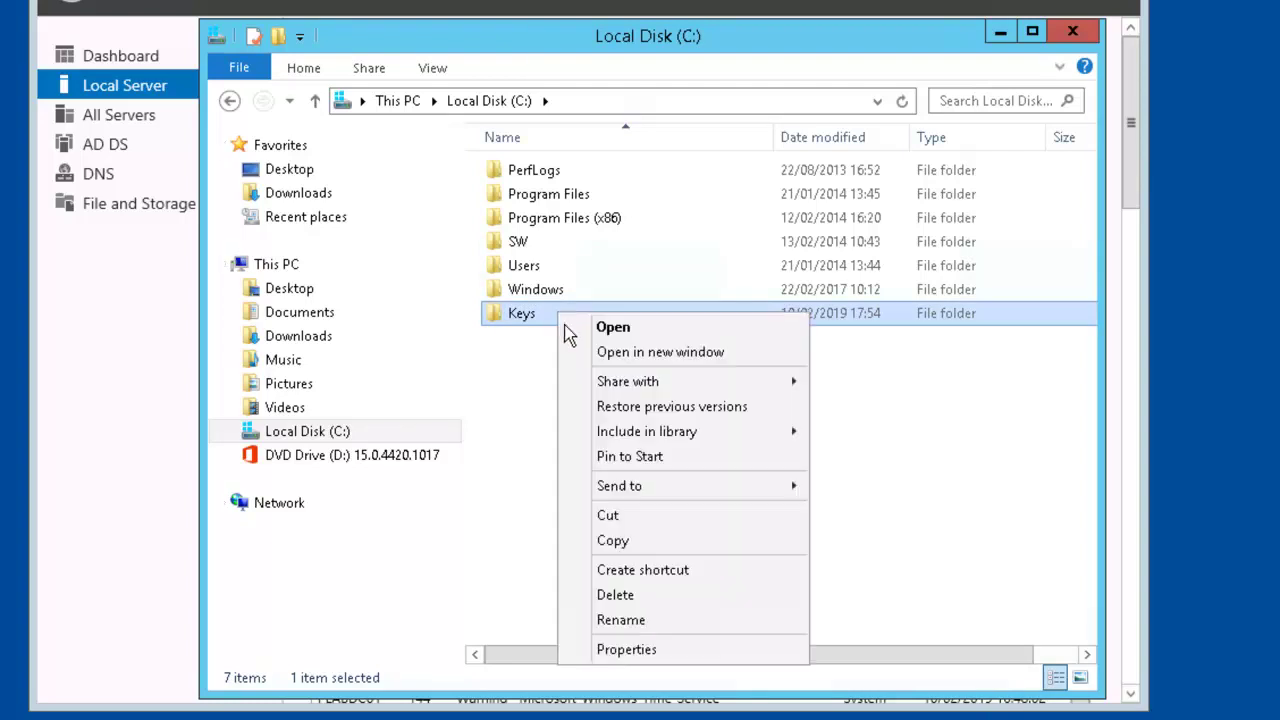
left_click(682, 654)
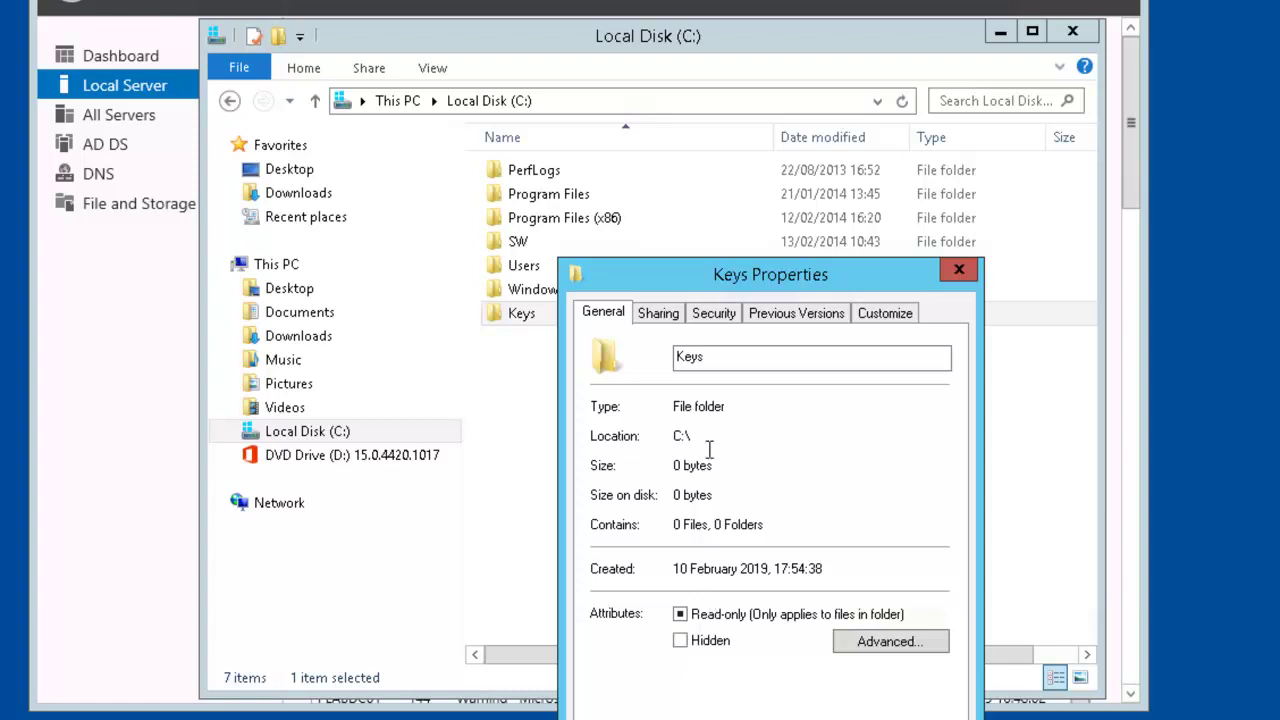
left_click(666, 314)
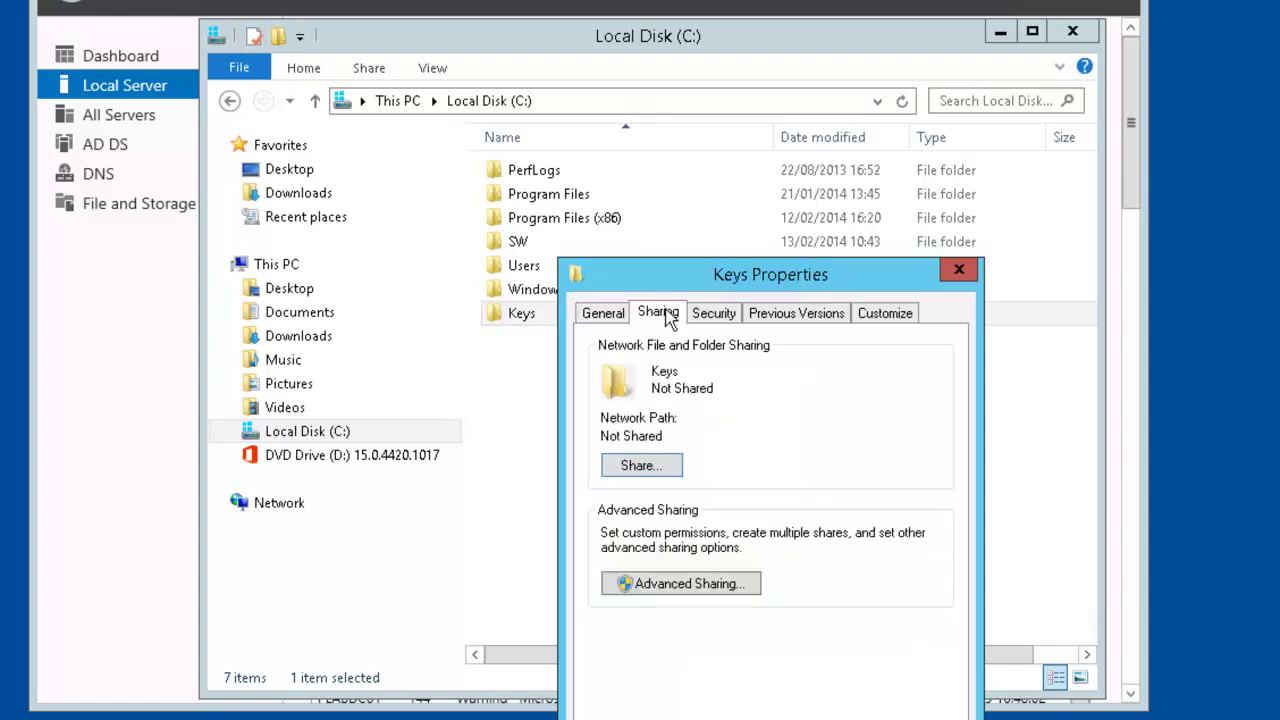
left_click(697, 584)
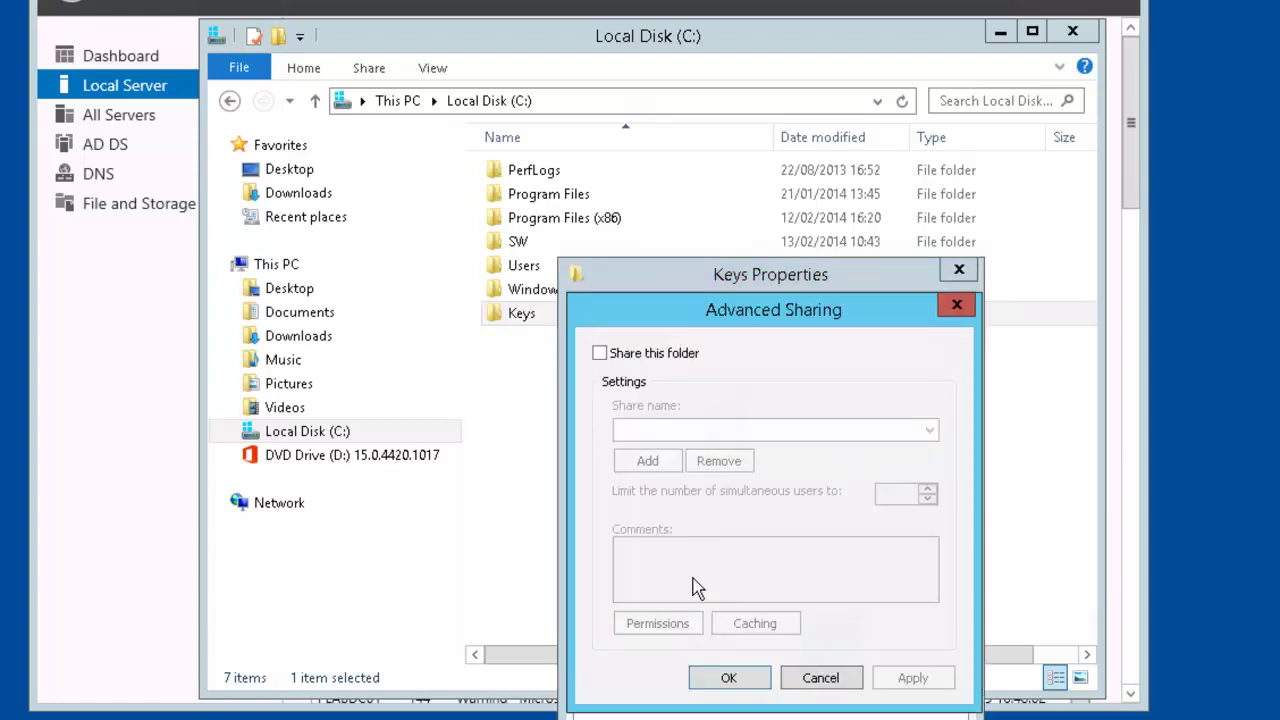
left_click(600, 354)
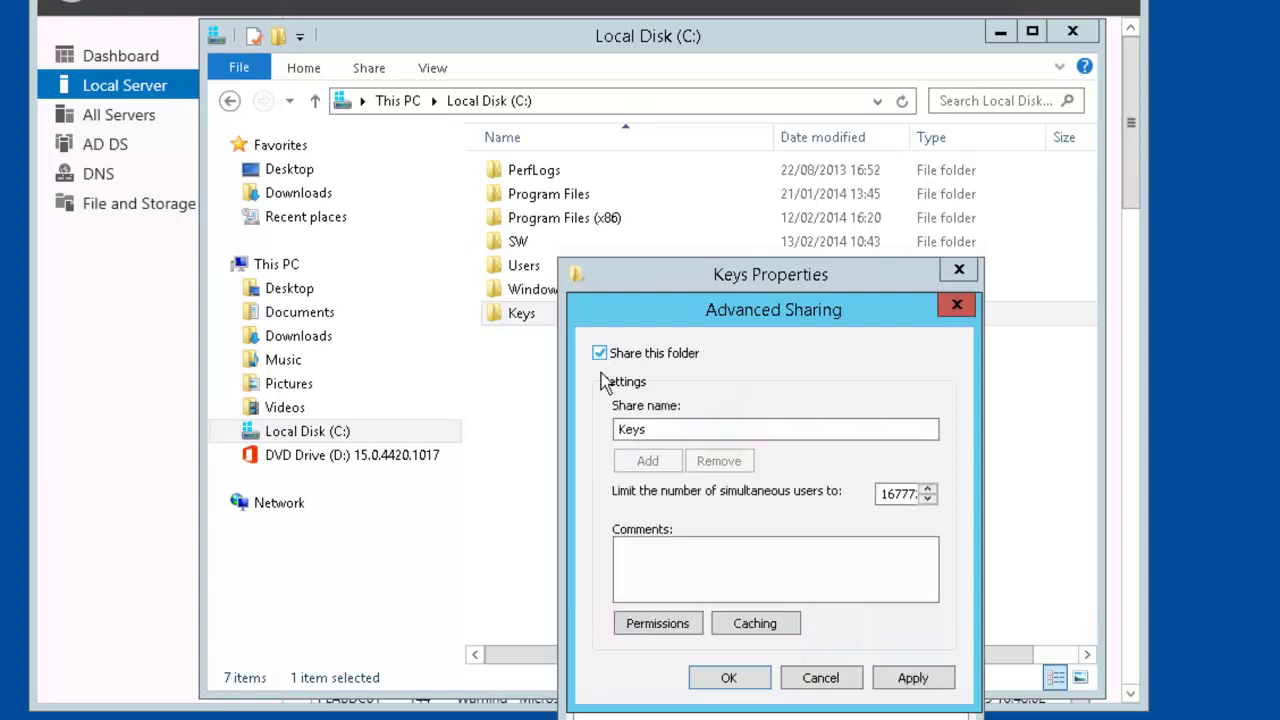
left_click(660, 624)
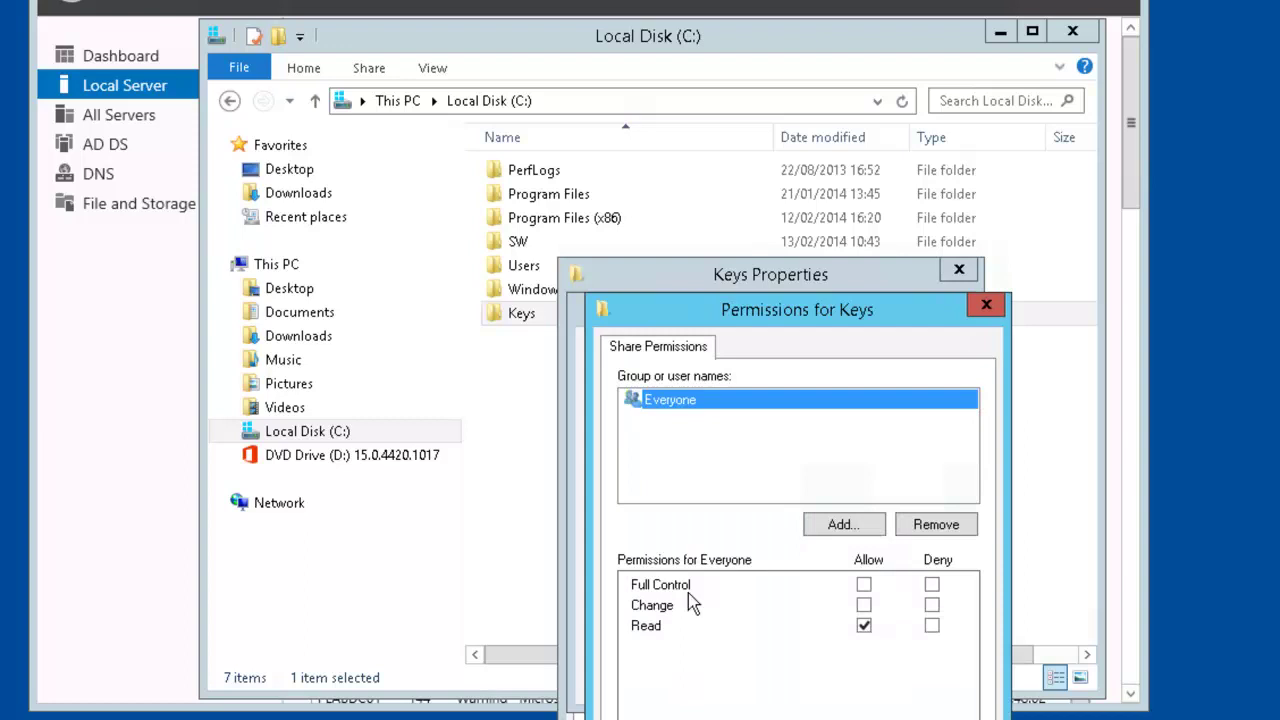
left_click(864, 586)
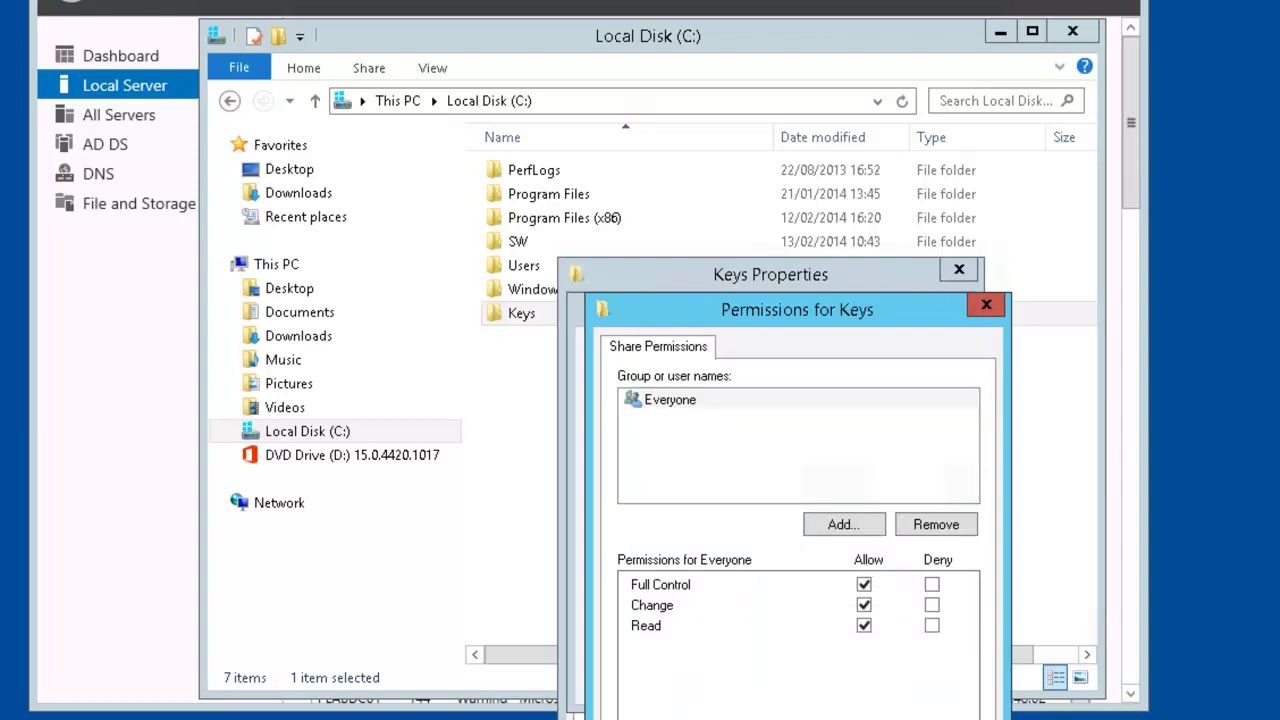
key("Return")
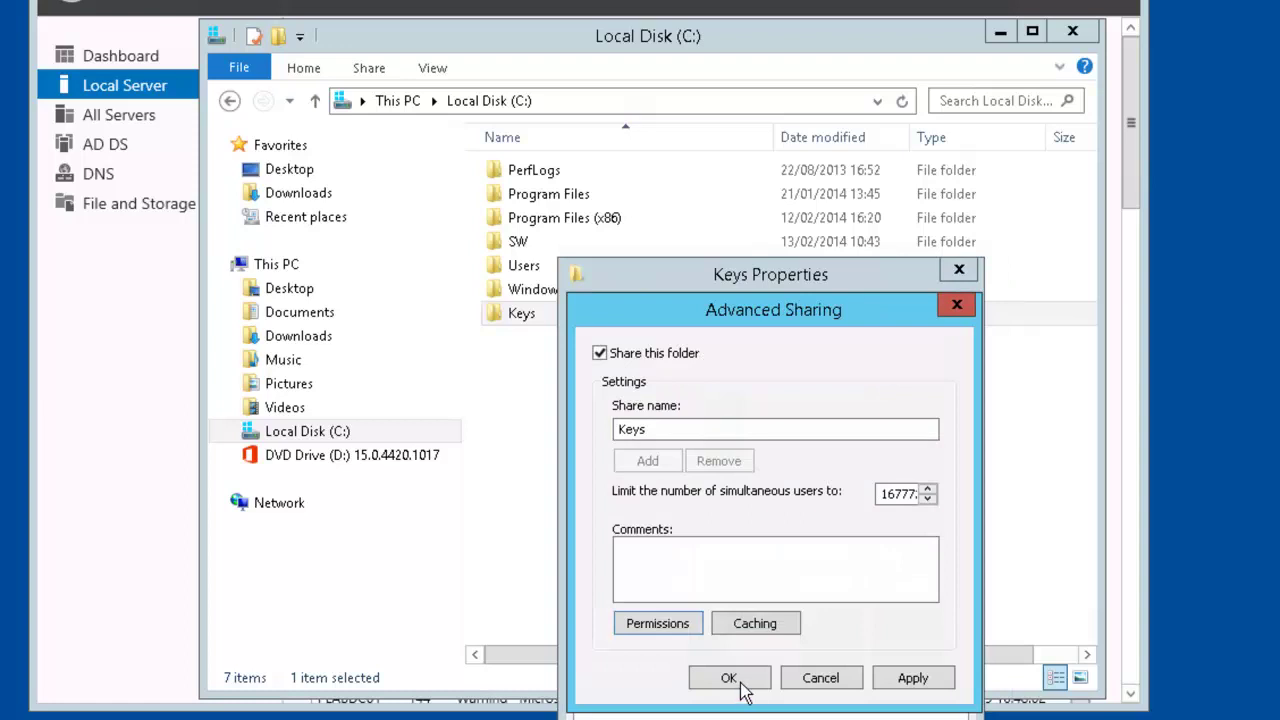
Confirm the sharing settings and close the Keys properties and the Local Disk (C:) window
left_click(729, 678)
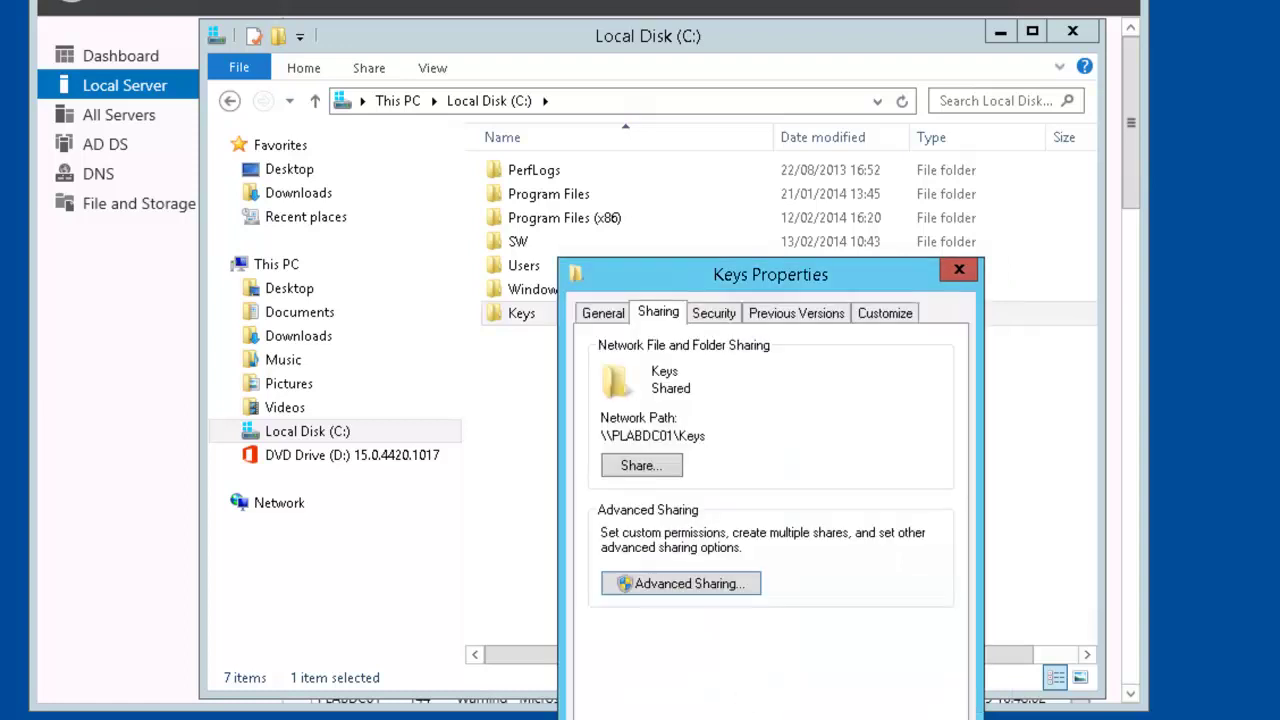
key("Return")
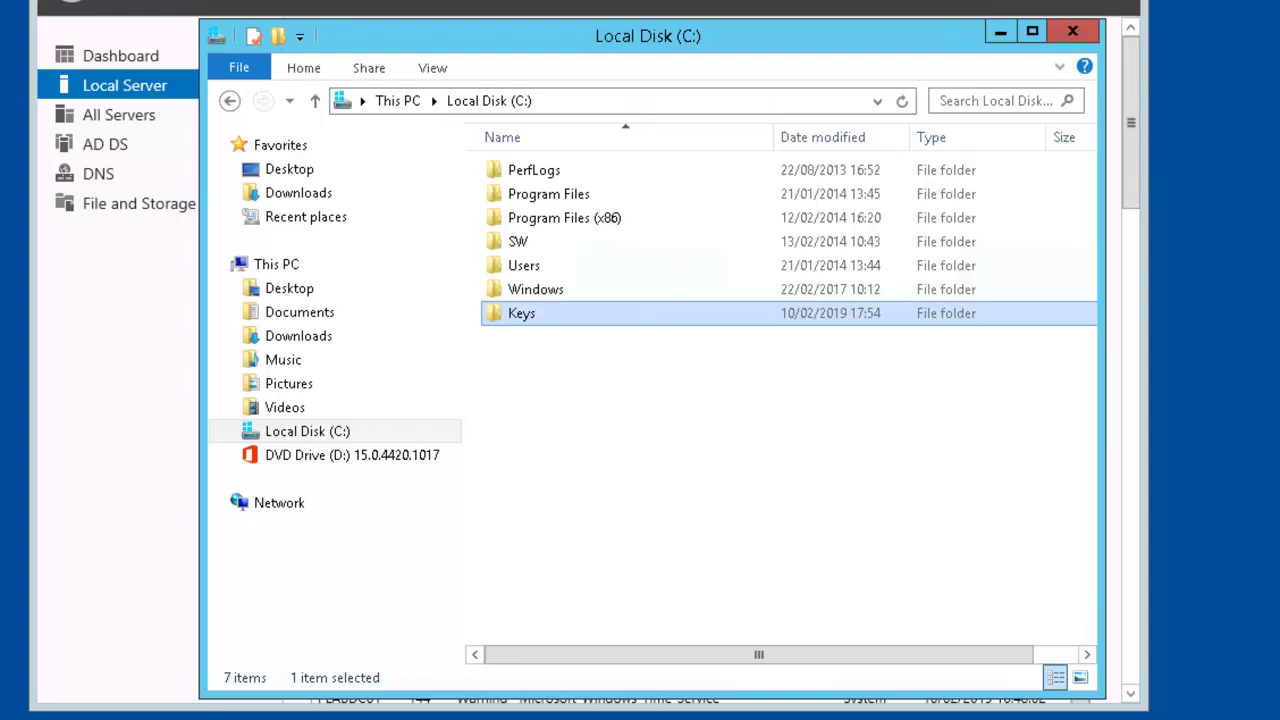
left_click(1000, 31)
Open Group Policy Management and expand the forest to its Domains list
left_click(994, 3)
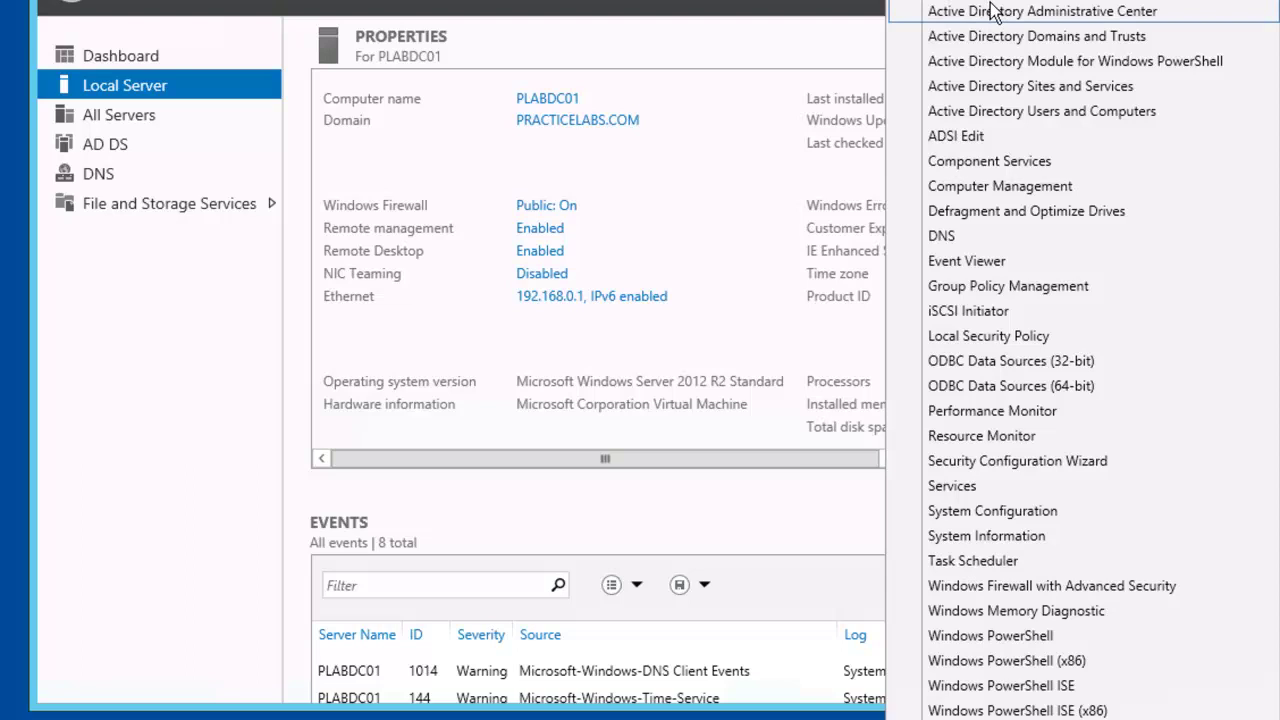
left_click(1096, 296)
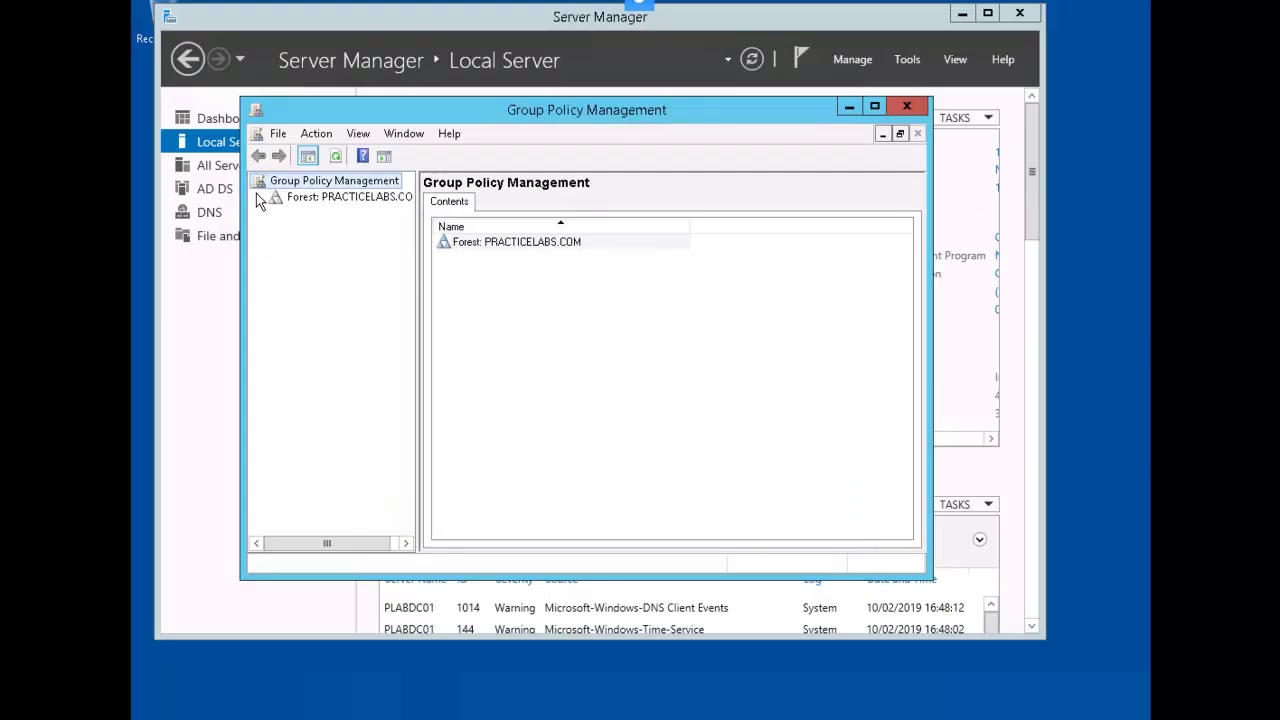
left_click(257, 201)
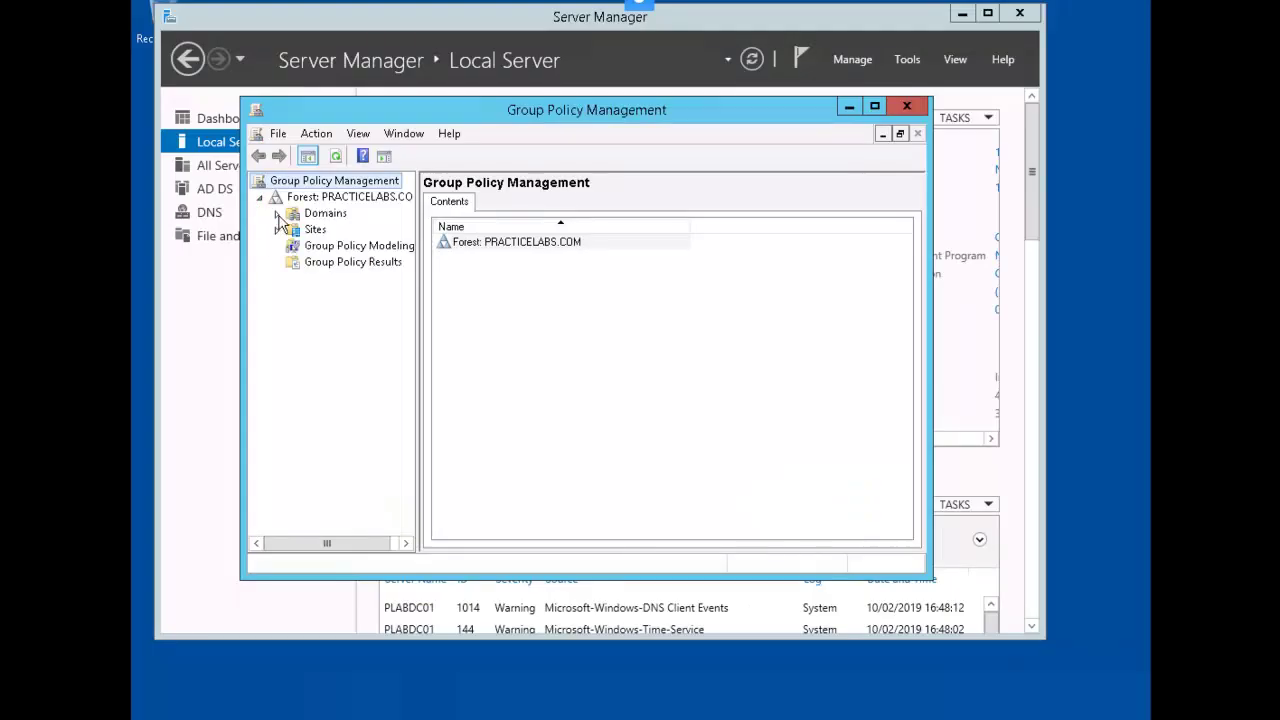
left_click(278, 214)
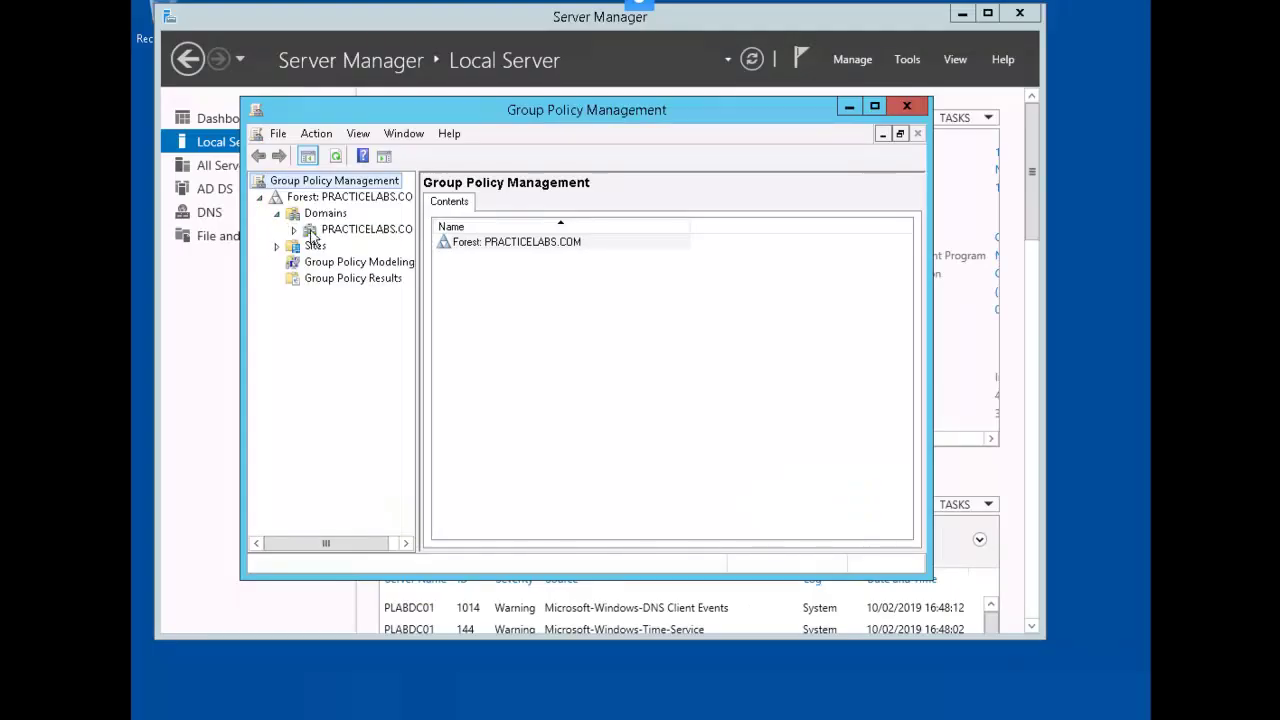
Create a GPO named 'Bitlocker Policy' linked to the PRACTICELABS.COM domain
right_click(365, 235)
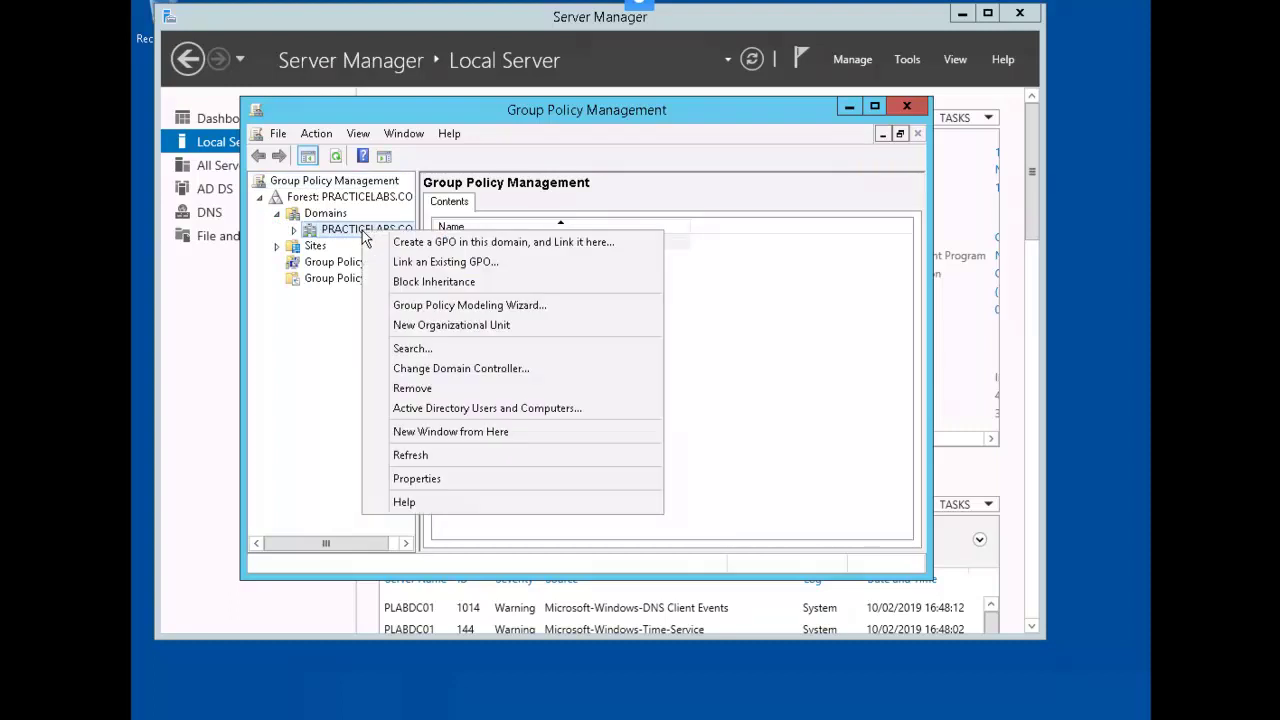
left_click(621, 248)
type("Bitlocker Policy")
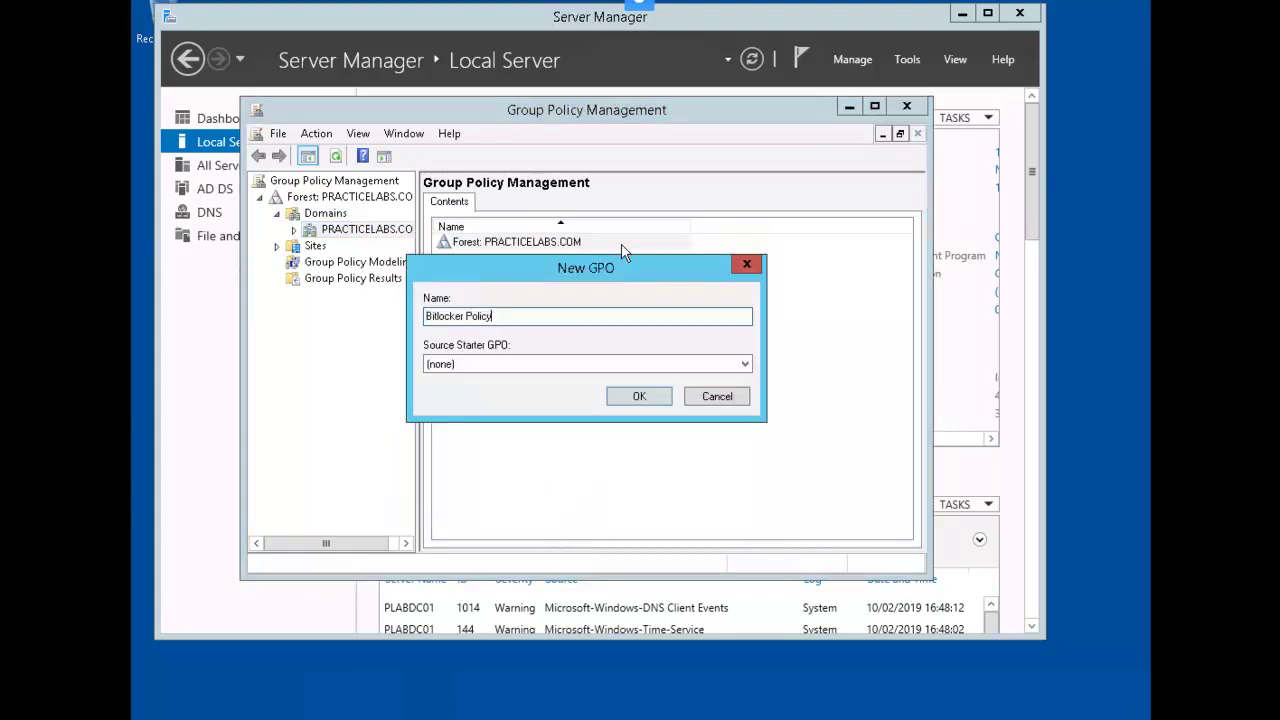
left_click(640, 398)
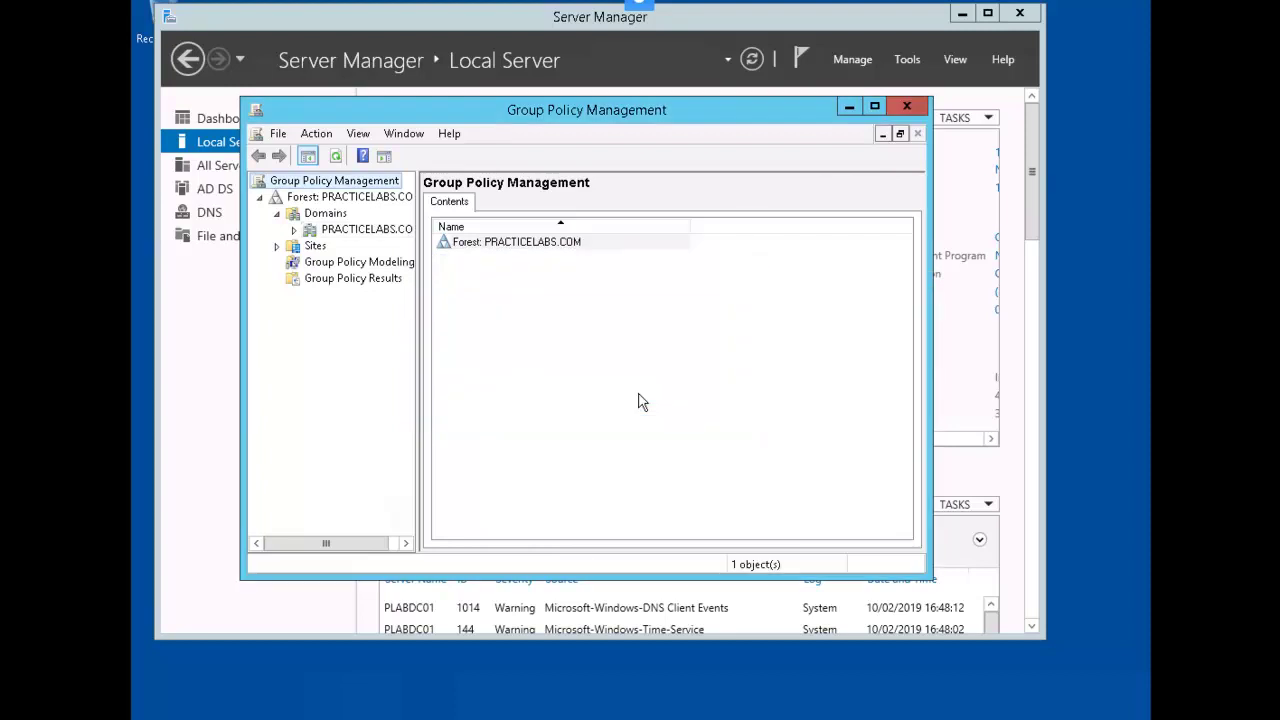
left_click(294, 229)
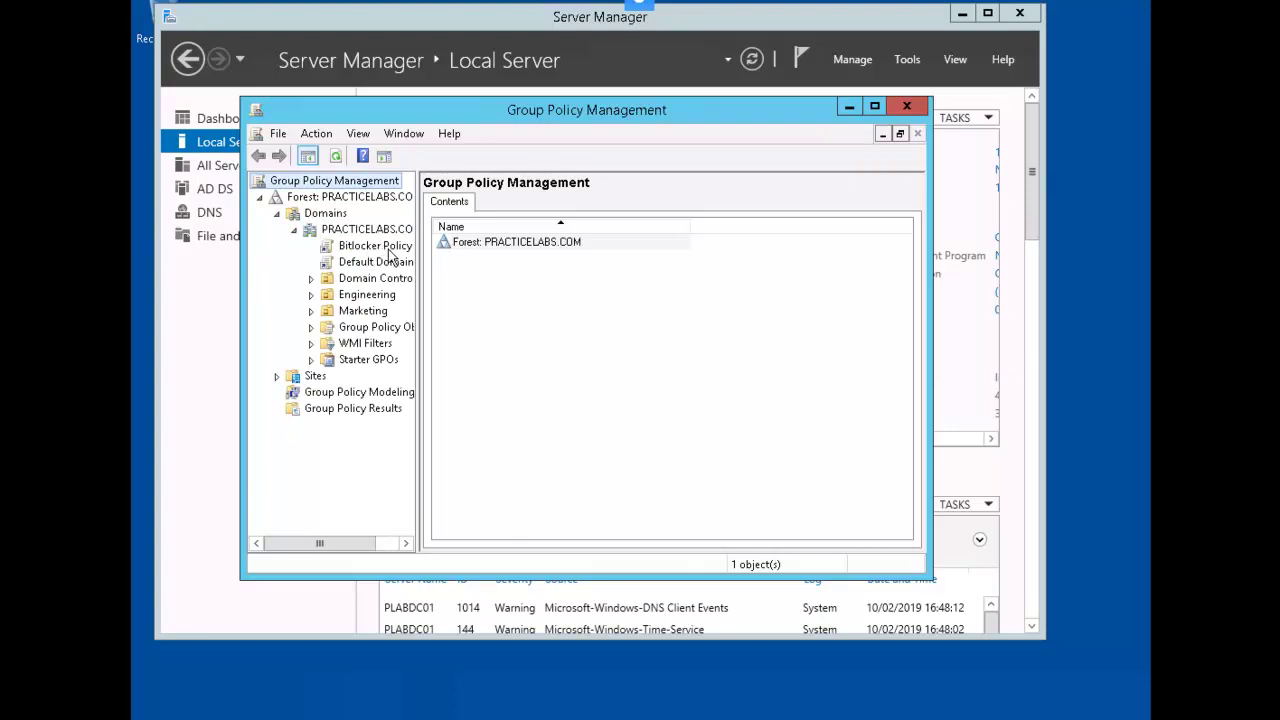
In Bitlocker Policy, enable Require additional authentication at startup with Allow BitLocker without a compatible TPM kept checked
right_click(391, 248)
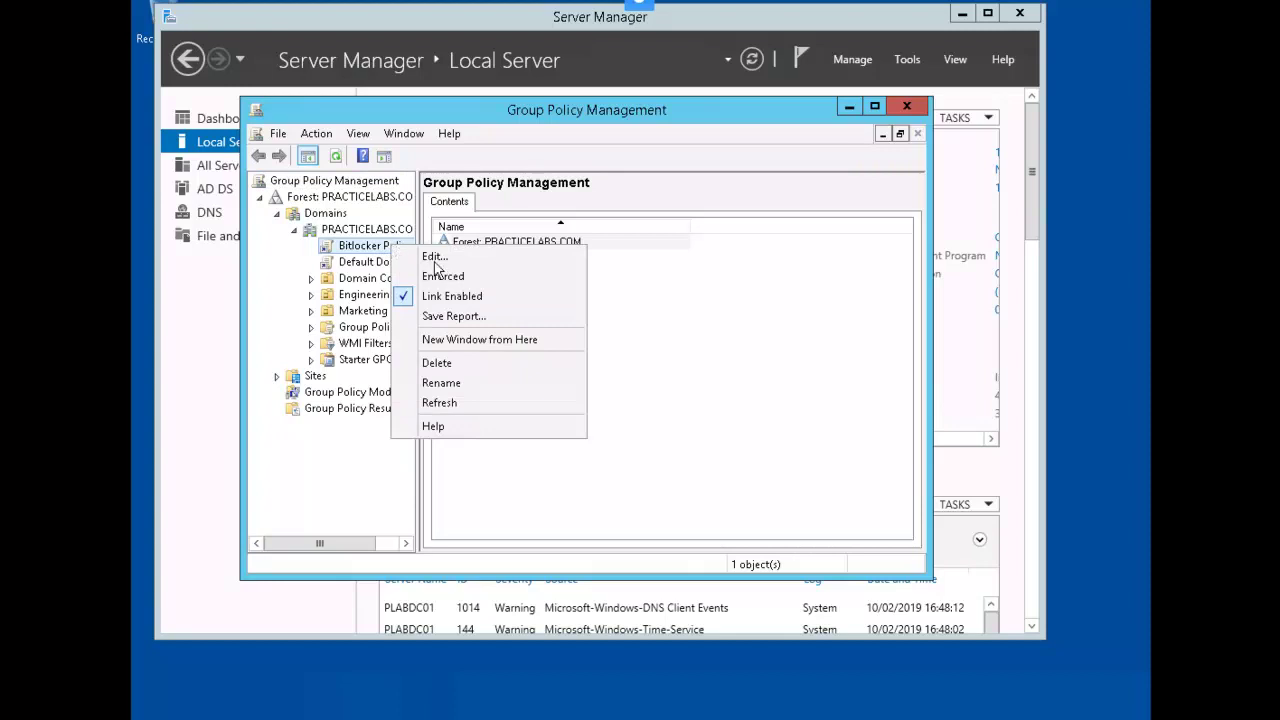
left_click(453, 259)
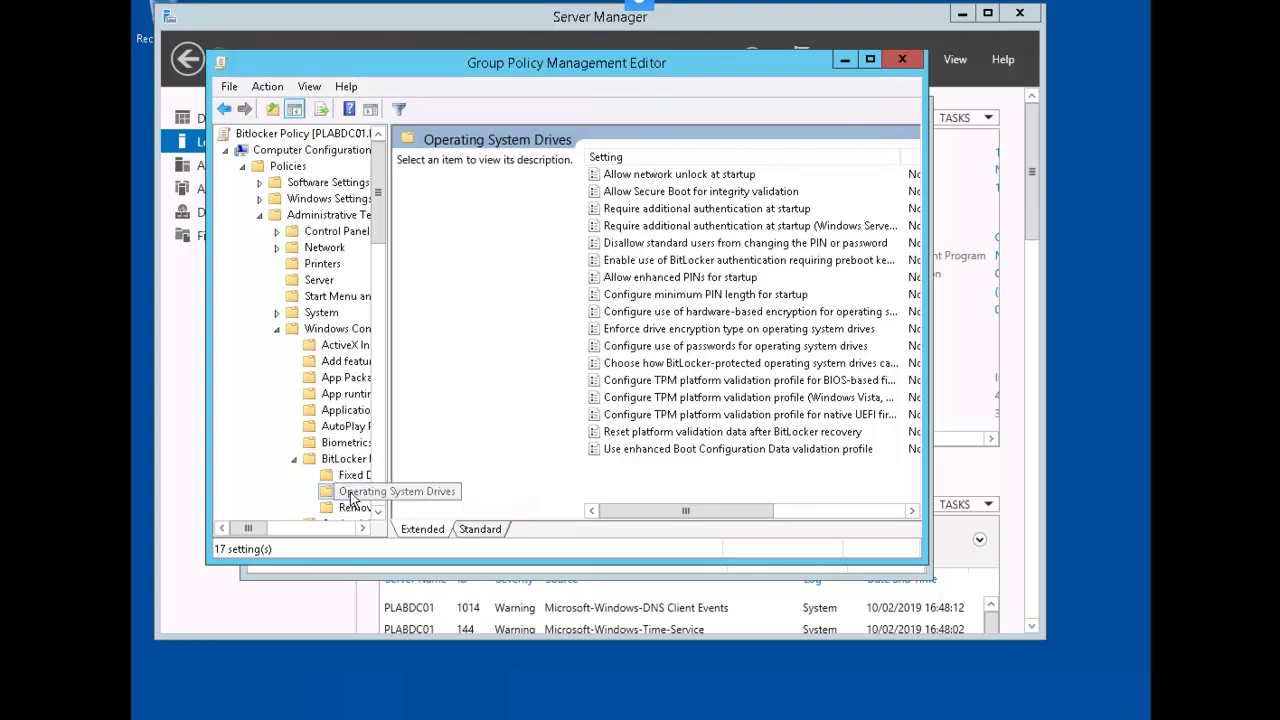
left_click(812, 210)
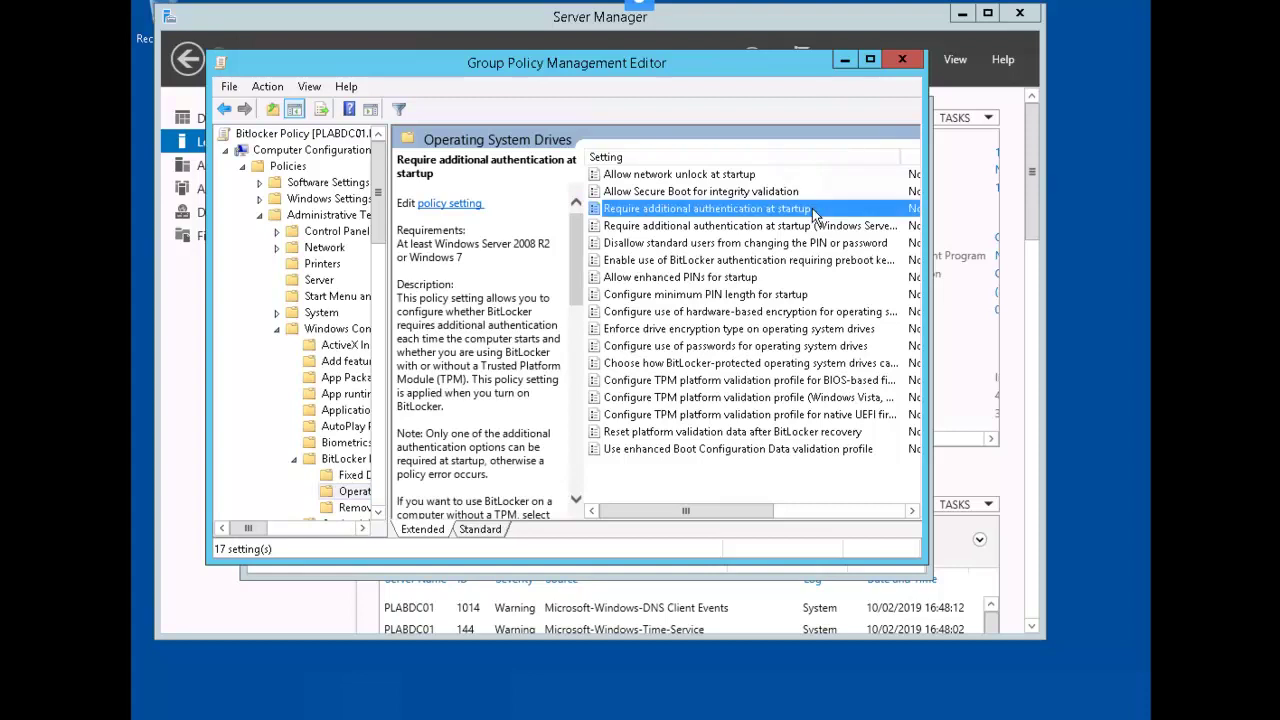
right_click(813, 212)
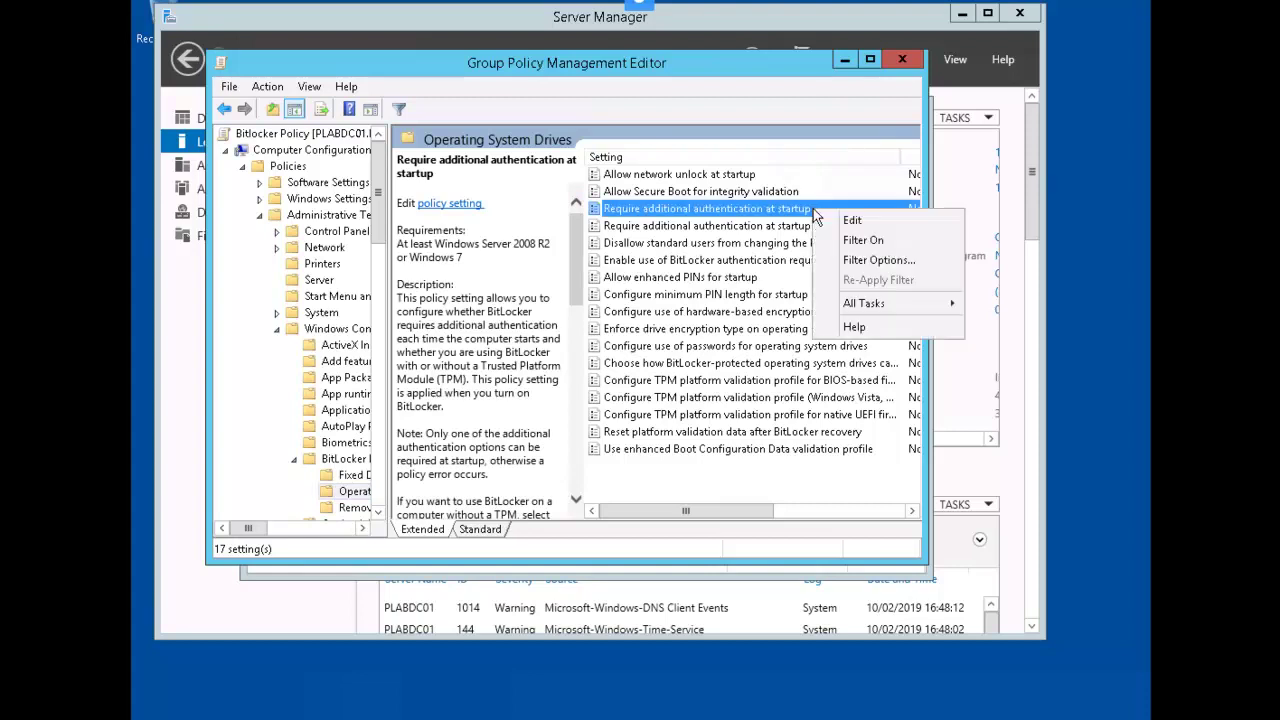
left_click(870, 219)
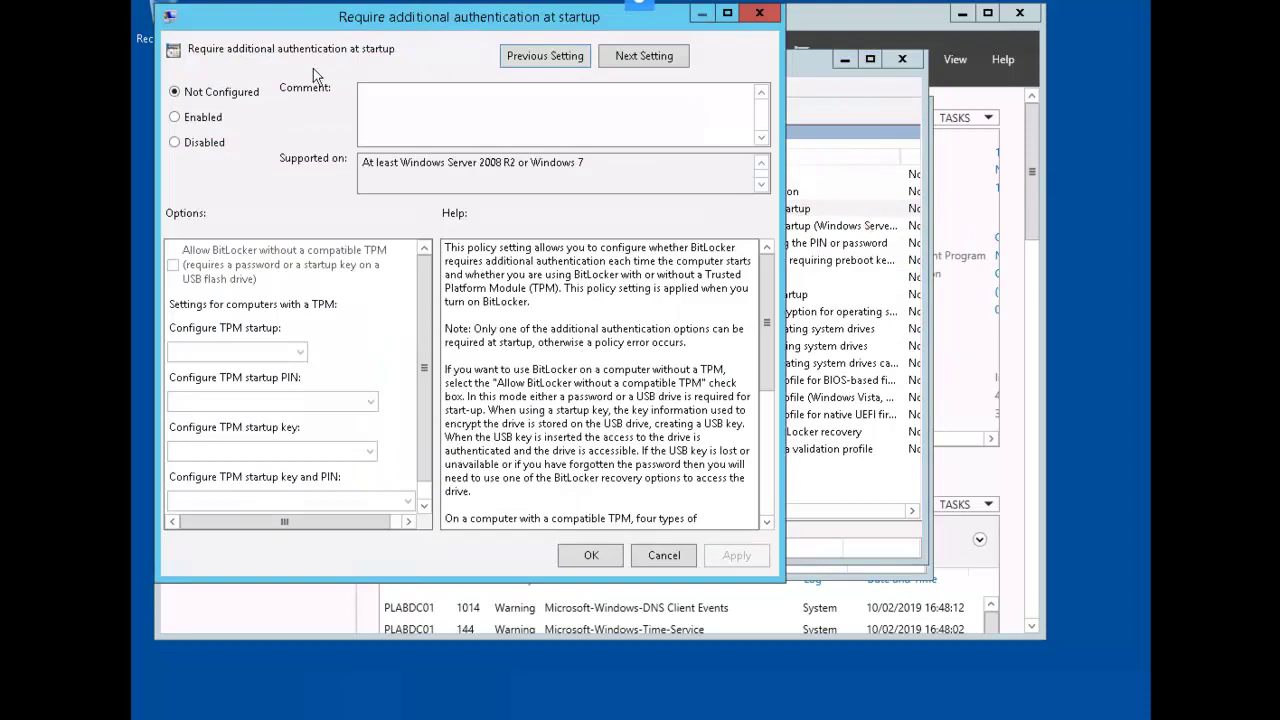
left_click(203, 118)
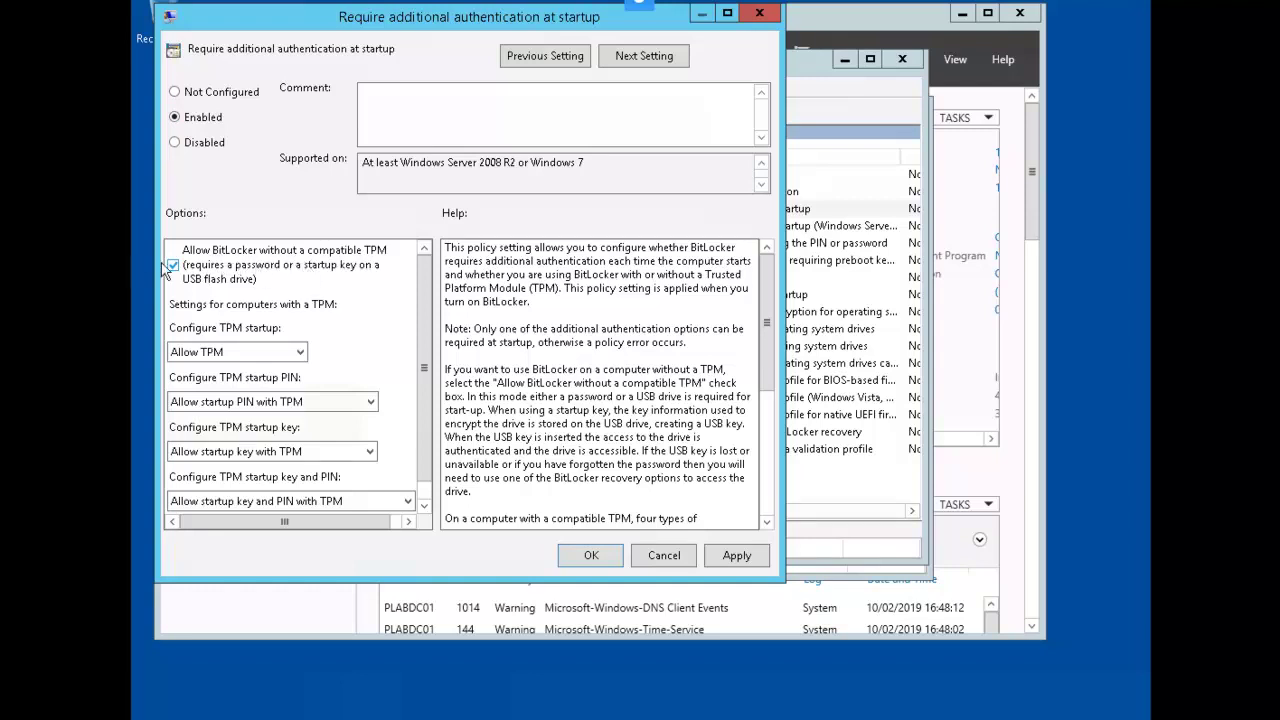
left_click(590, 557)
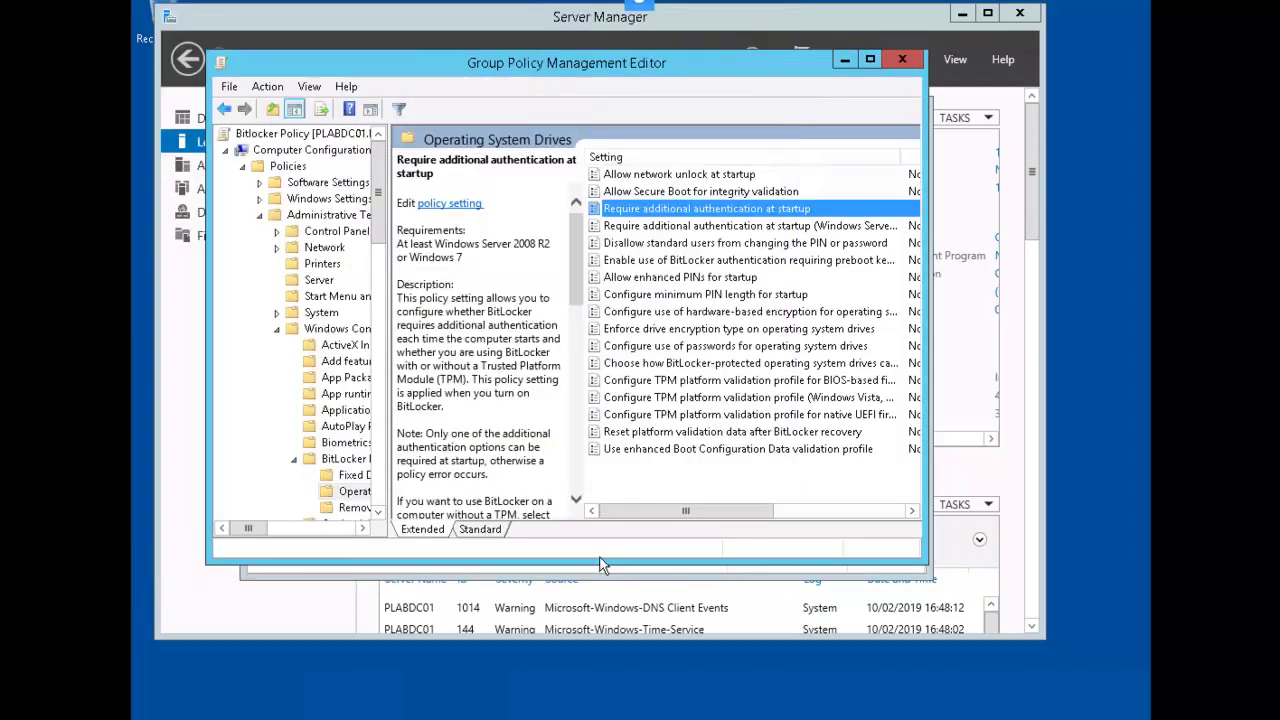
Set Configure use of passwords for operating system drives to Enabled, keeping password complexity allowed and minimum length 8
right_click(868, 350)
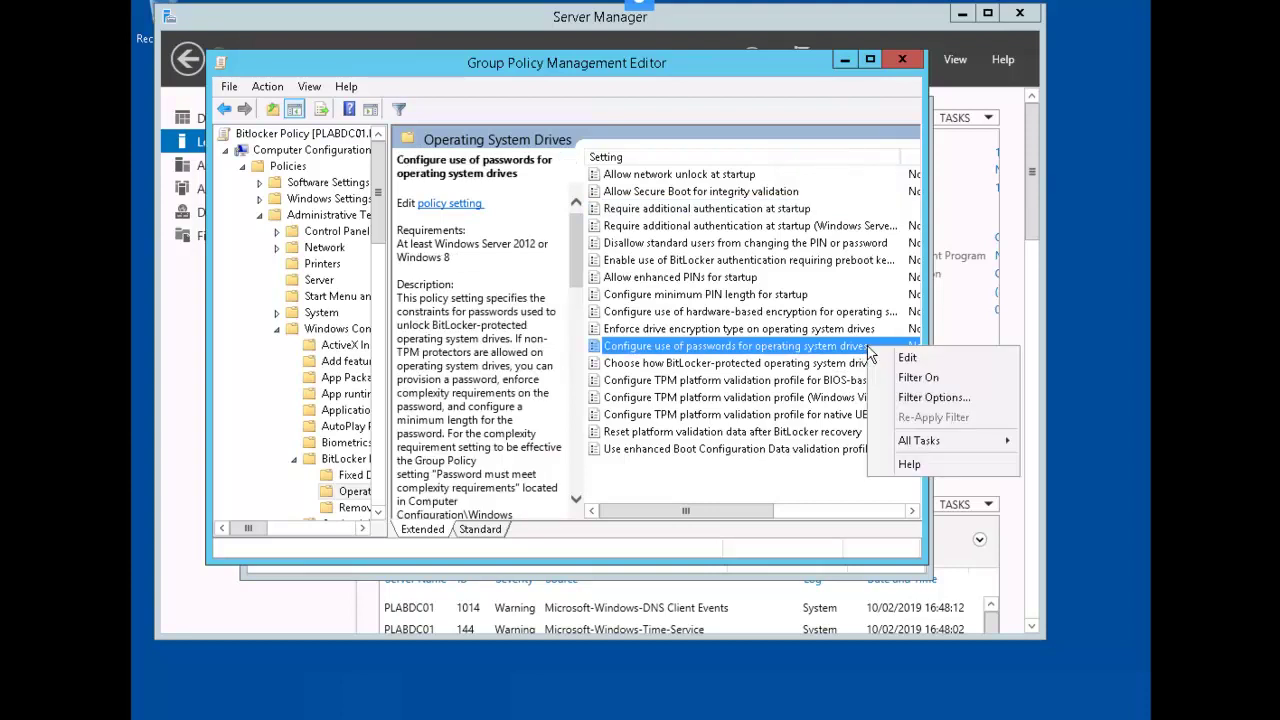
left_click(912, 358)
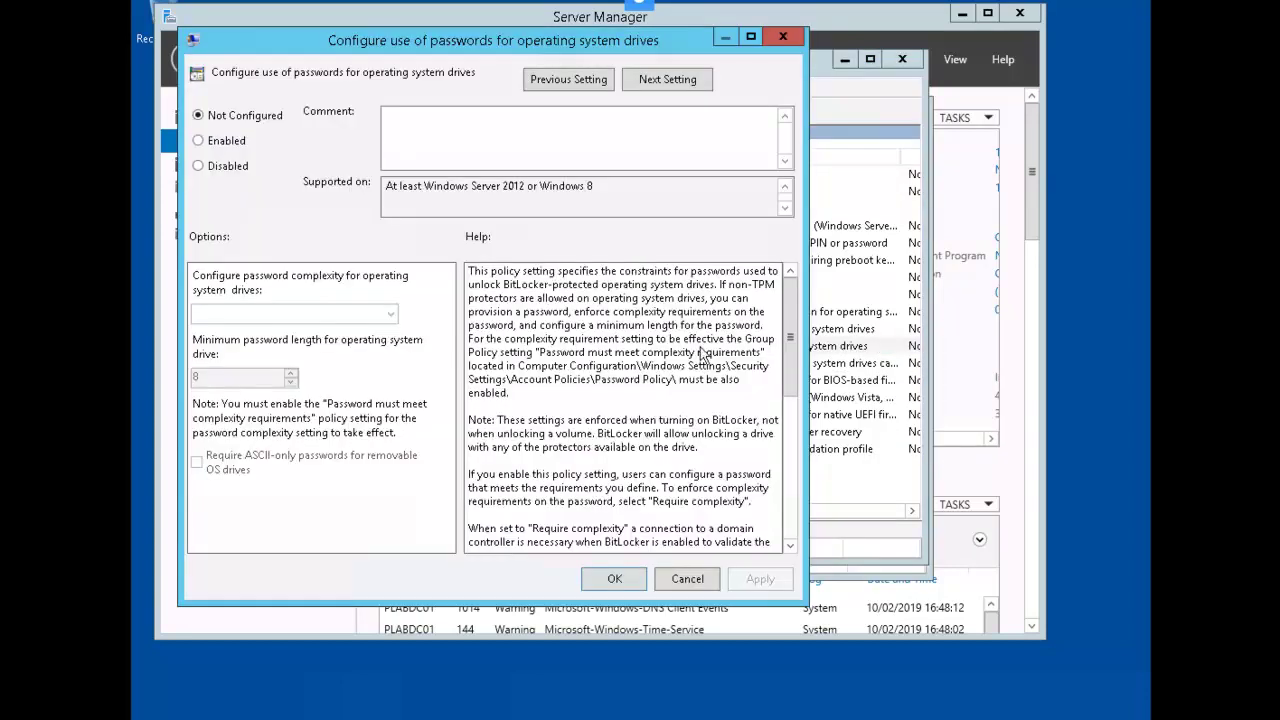
left_click(220, 142)
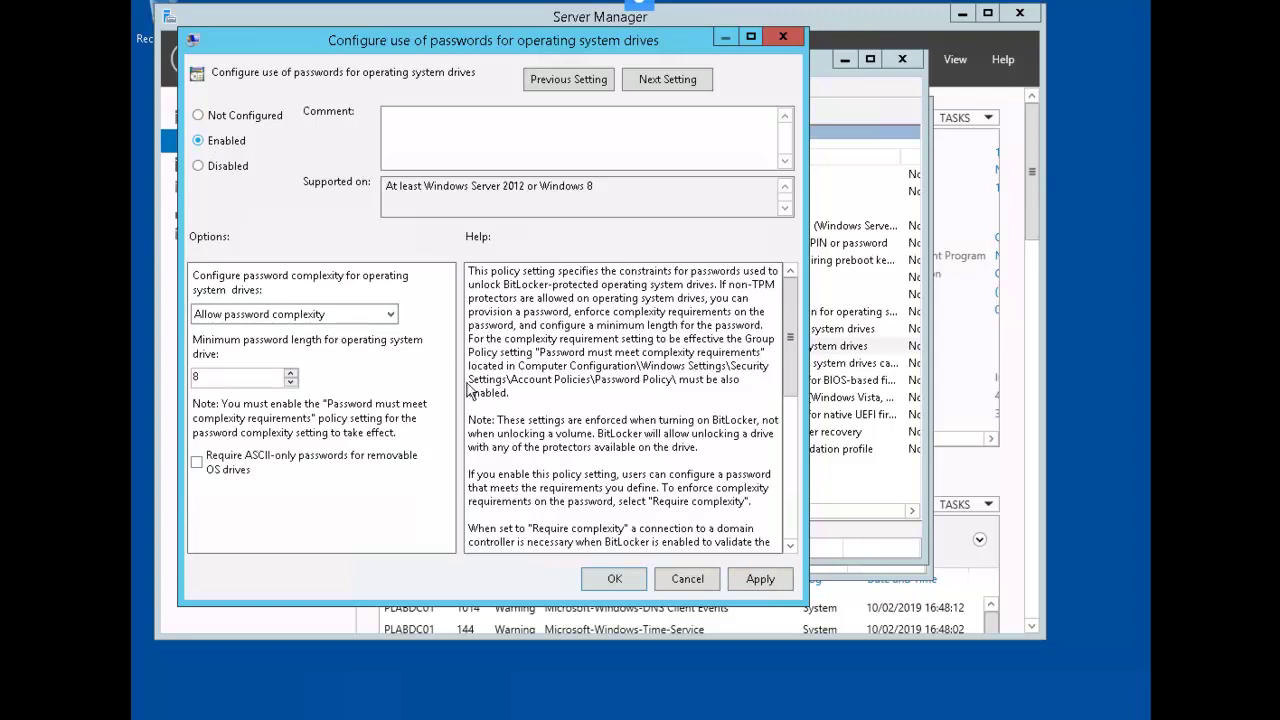
left_click(619, 586)
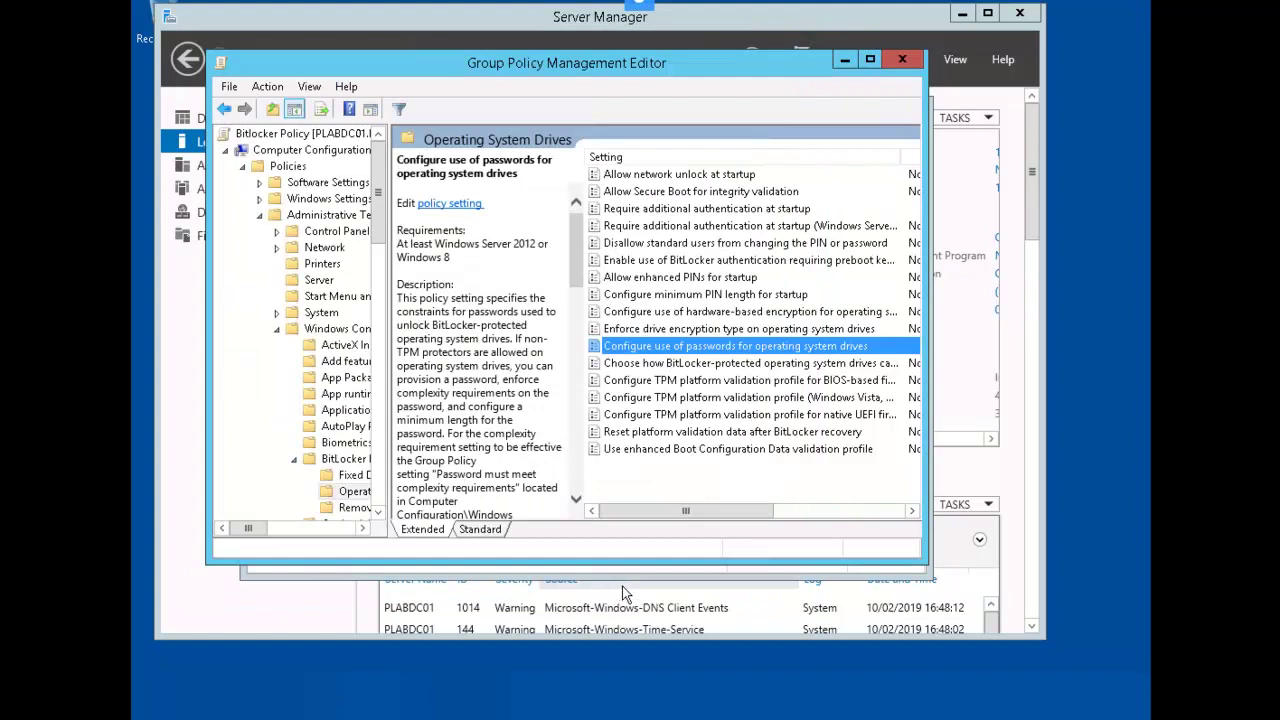
Enable operating system drive recovery, allowing a data recovery agent and AD DS backup, and apply it
right_click(866, 368)
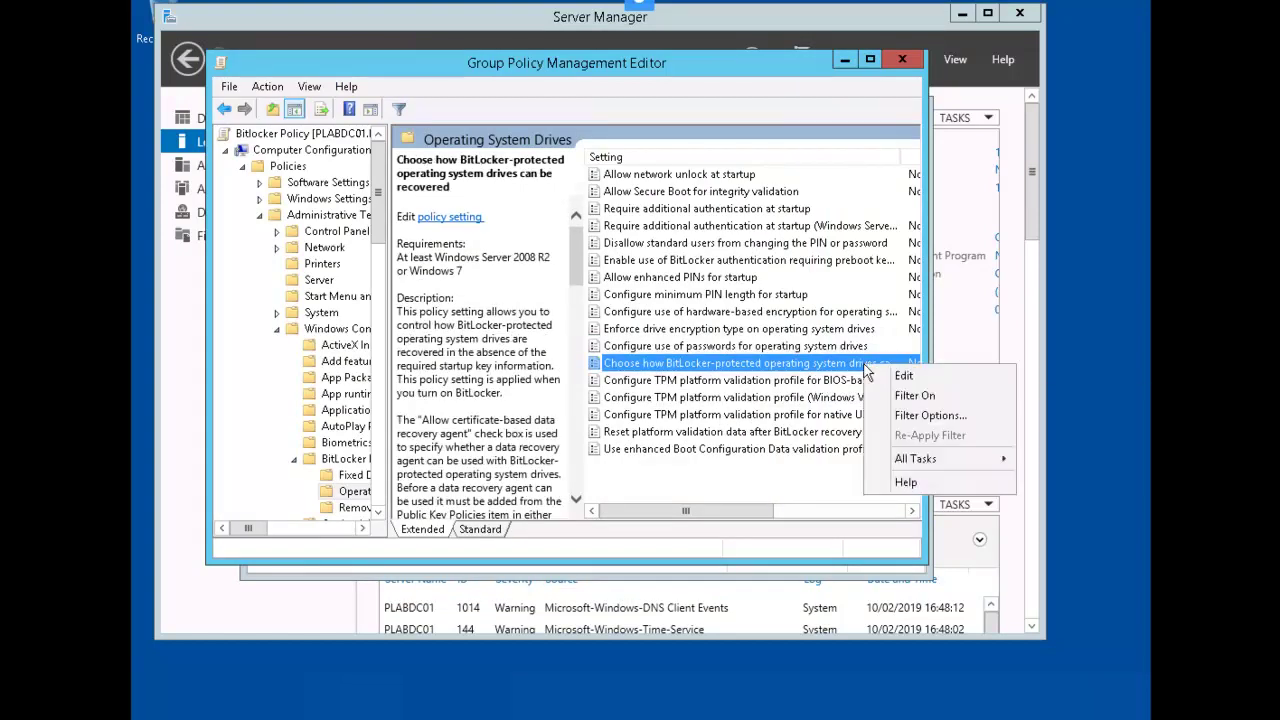
left_click(904, 377)
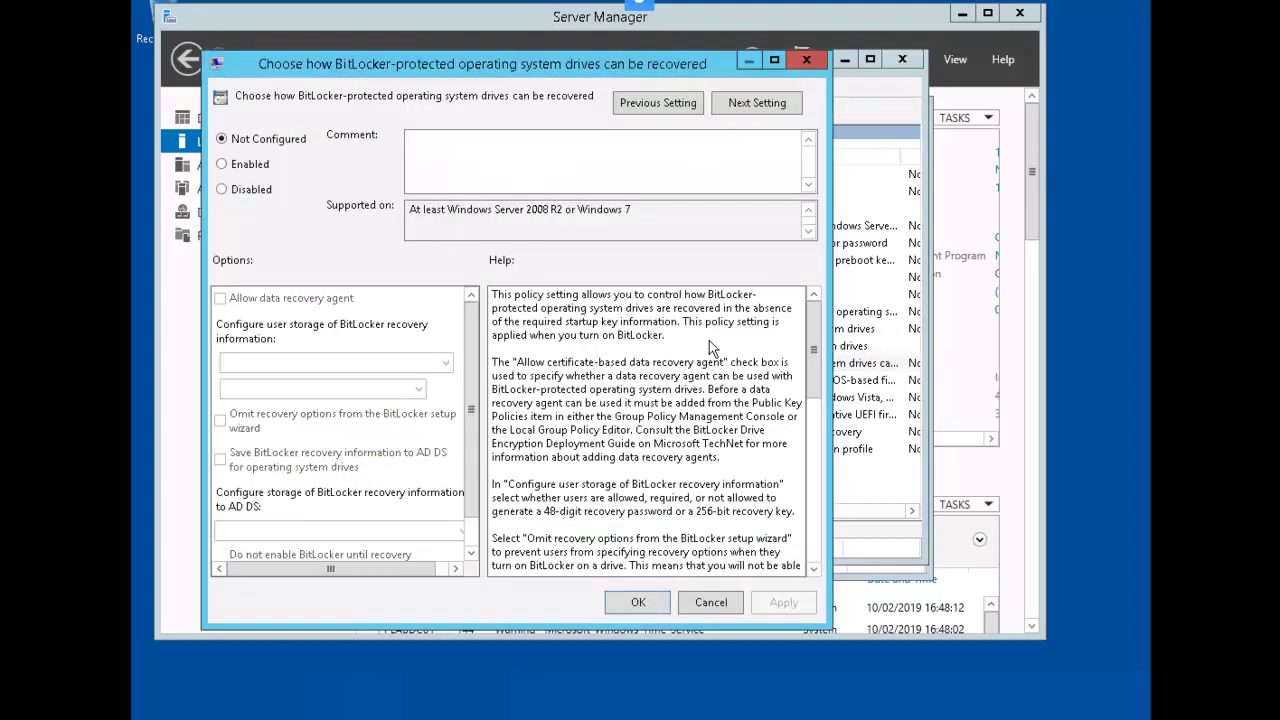
left_click(248, 164)
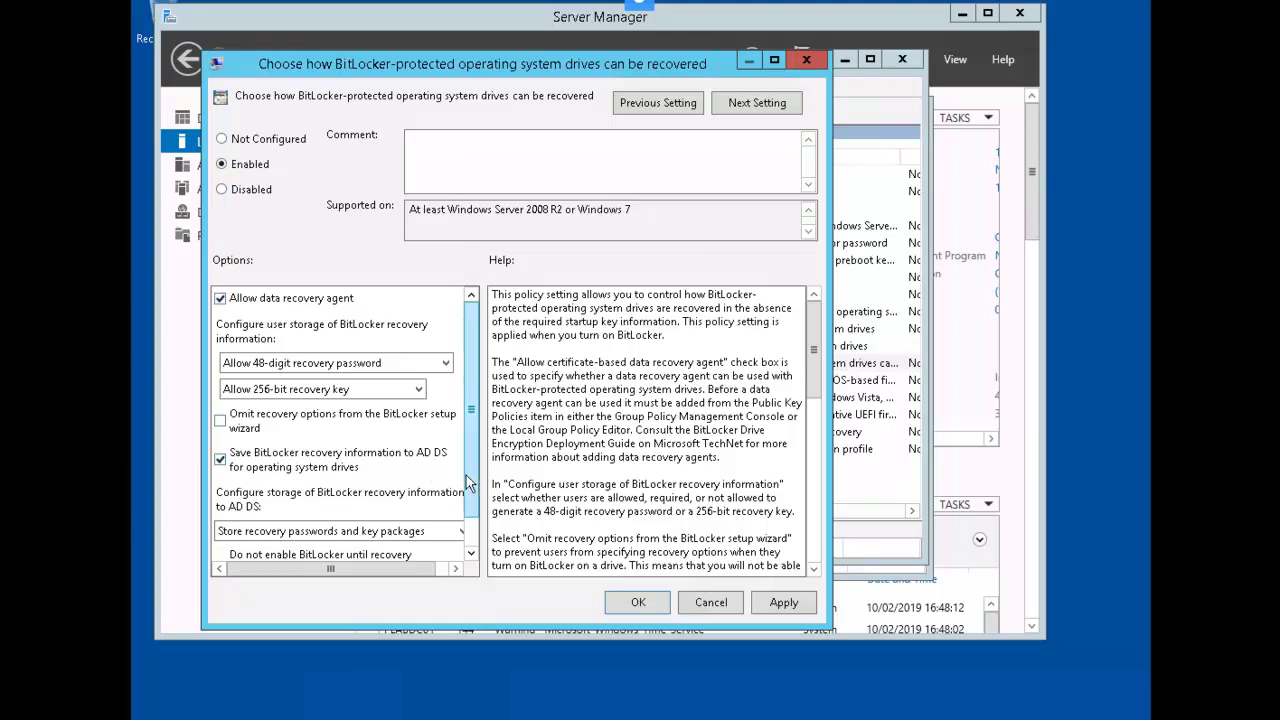
left_click_drag(472, 510, 478, 548)
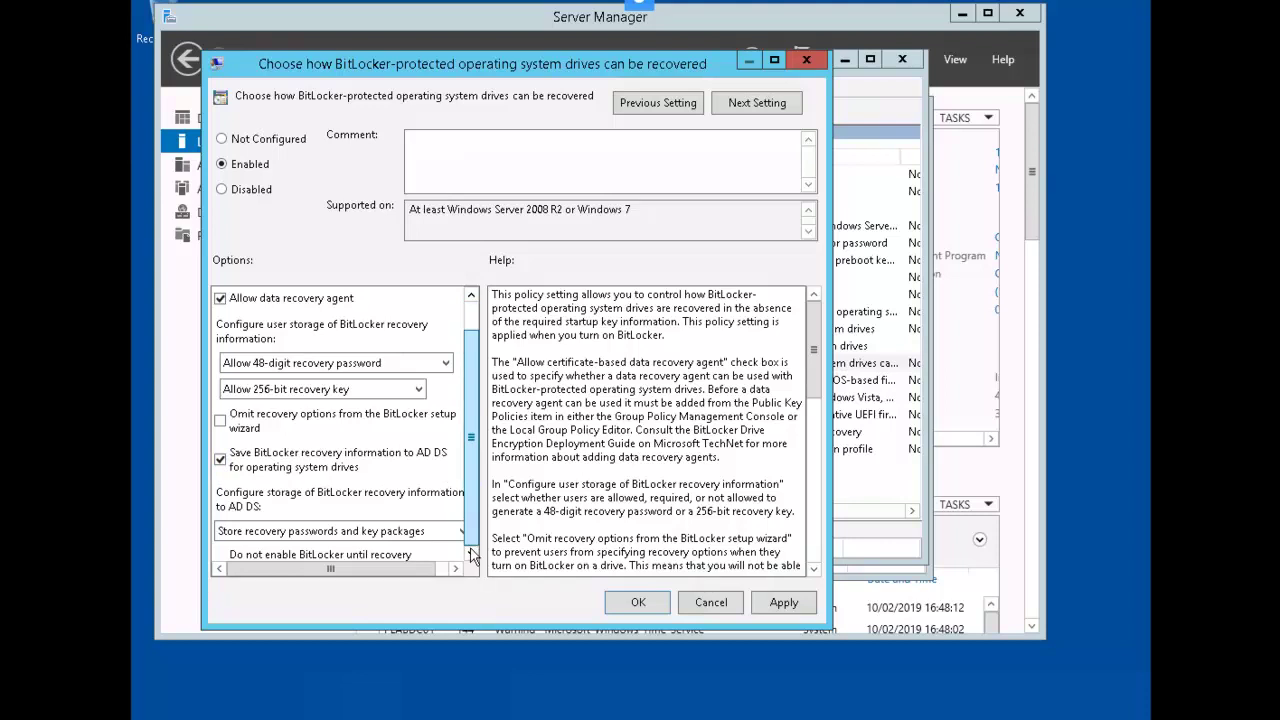
left_click(472, 555)
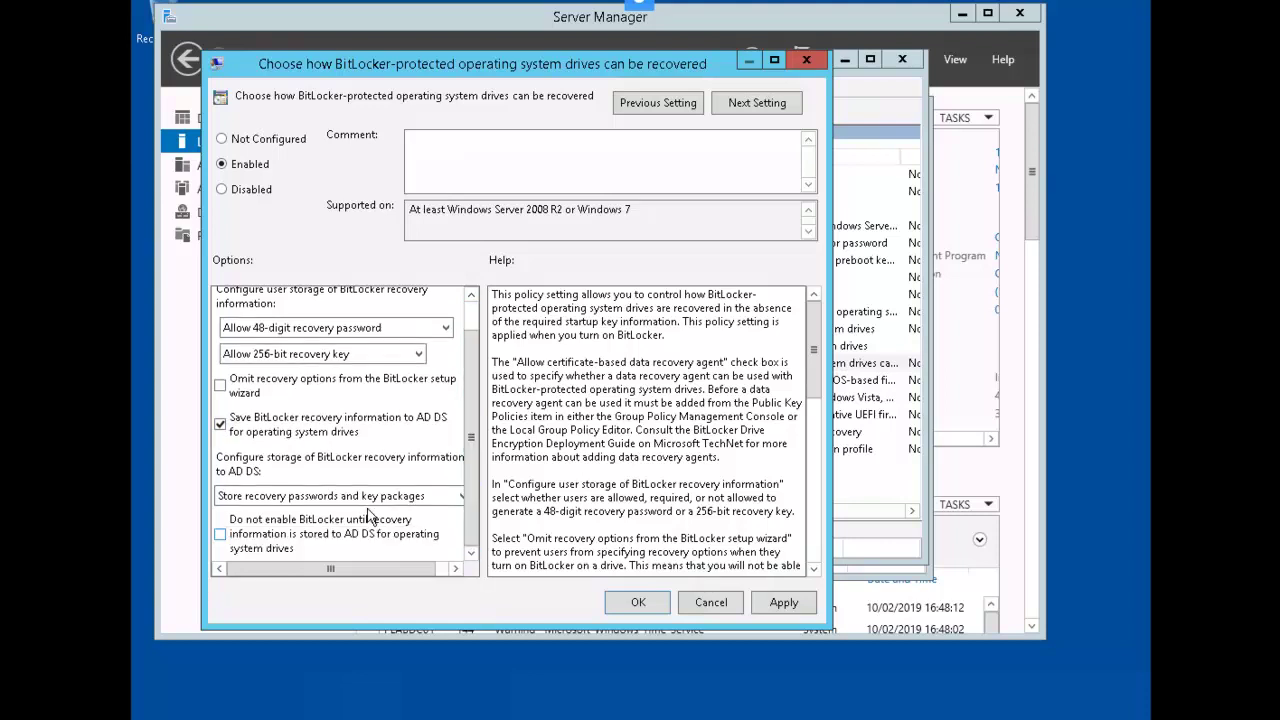
left_click(641, 603)
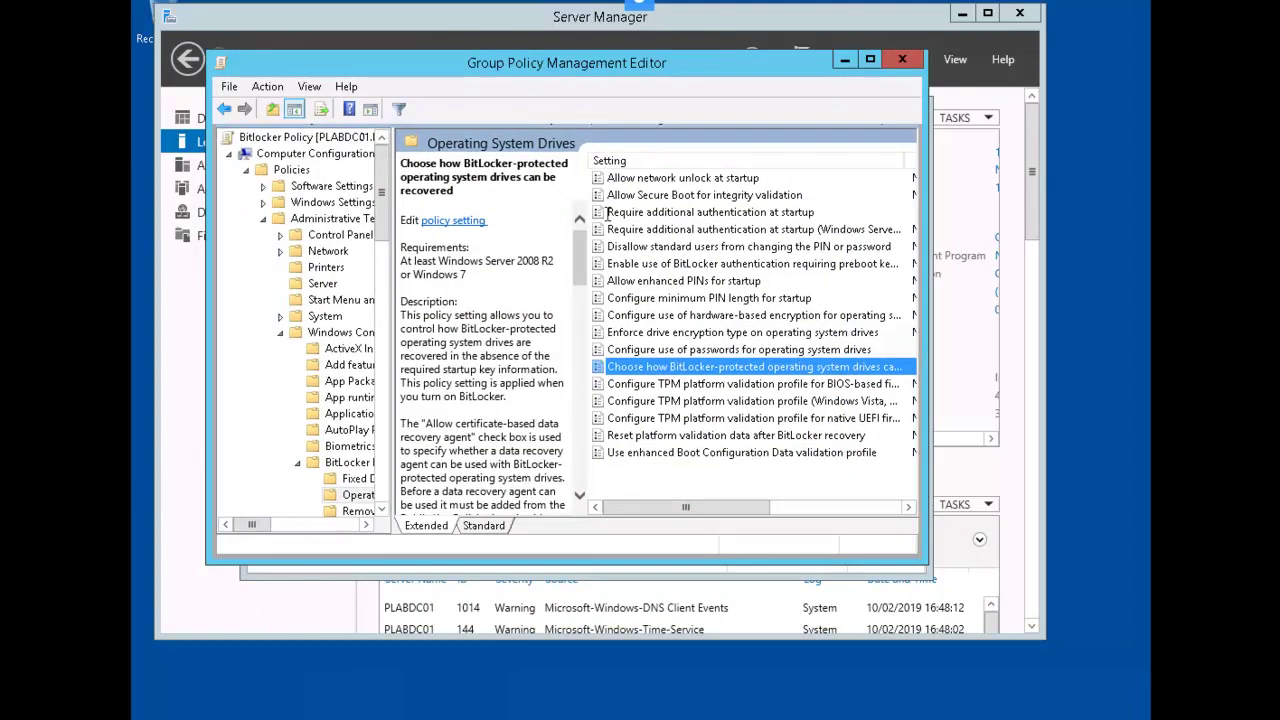
Select Bitlocker Policy, dismiss the link warning, and remove Authenticated Users from Security Filtering
left_click(903, 60)
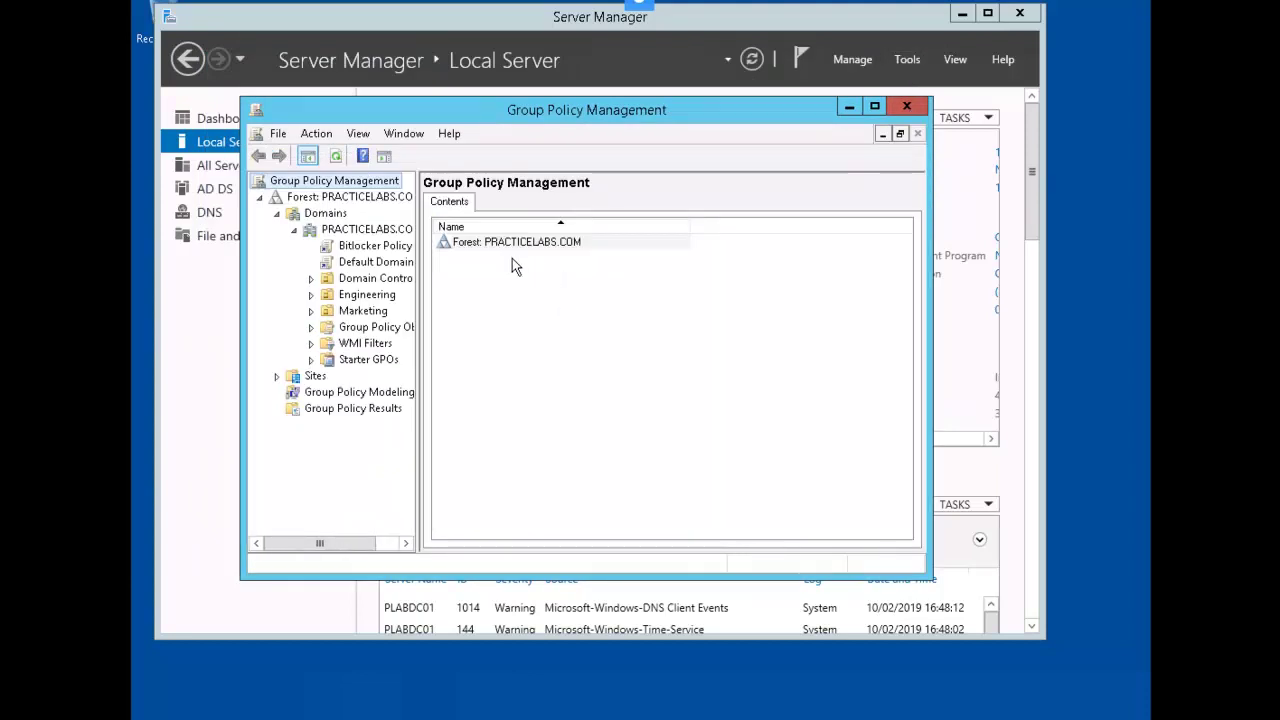
left_click(365, 252)
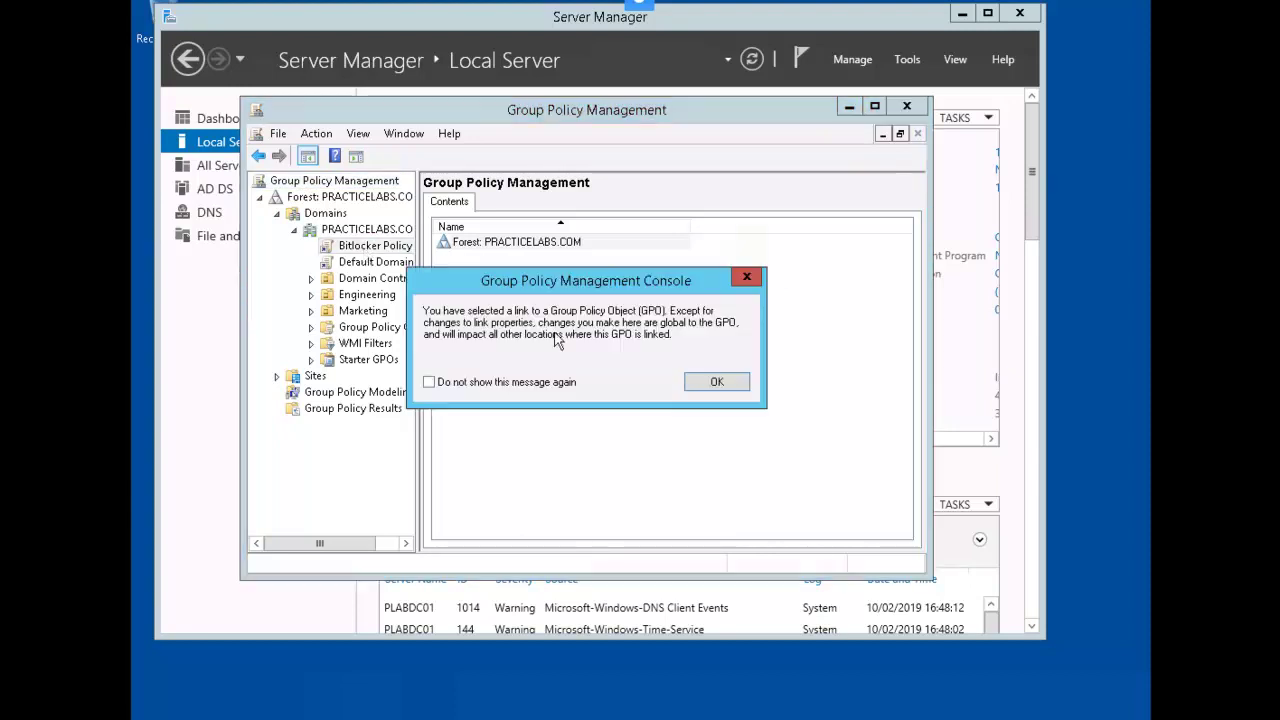
left_click(500, 386)
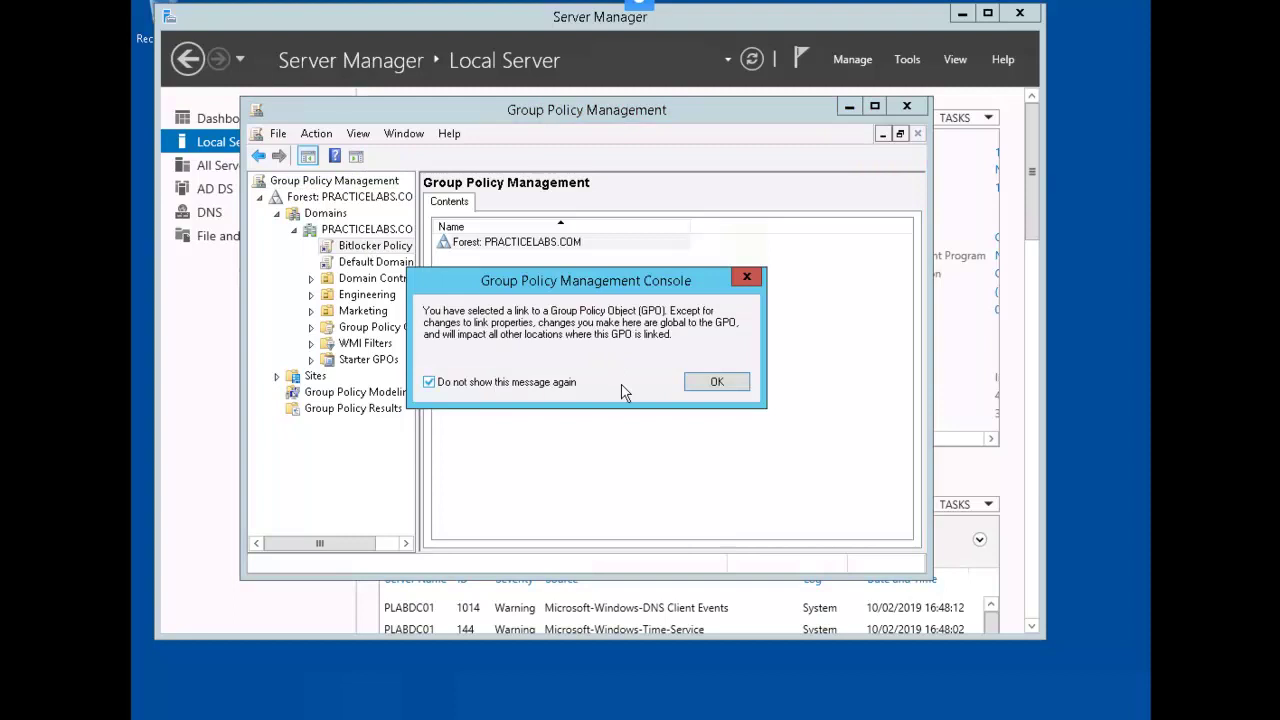
left_click(705, 386)
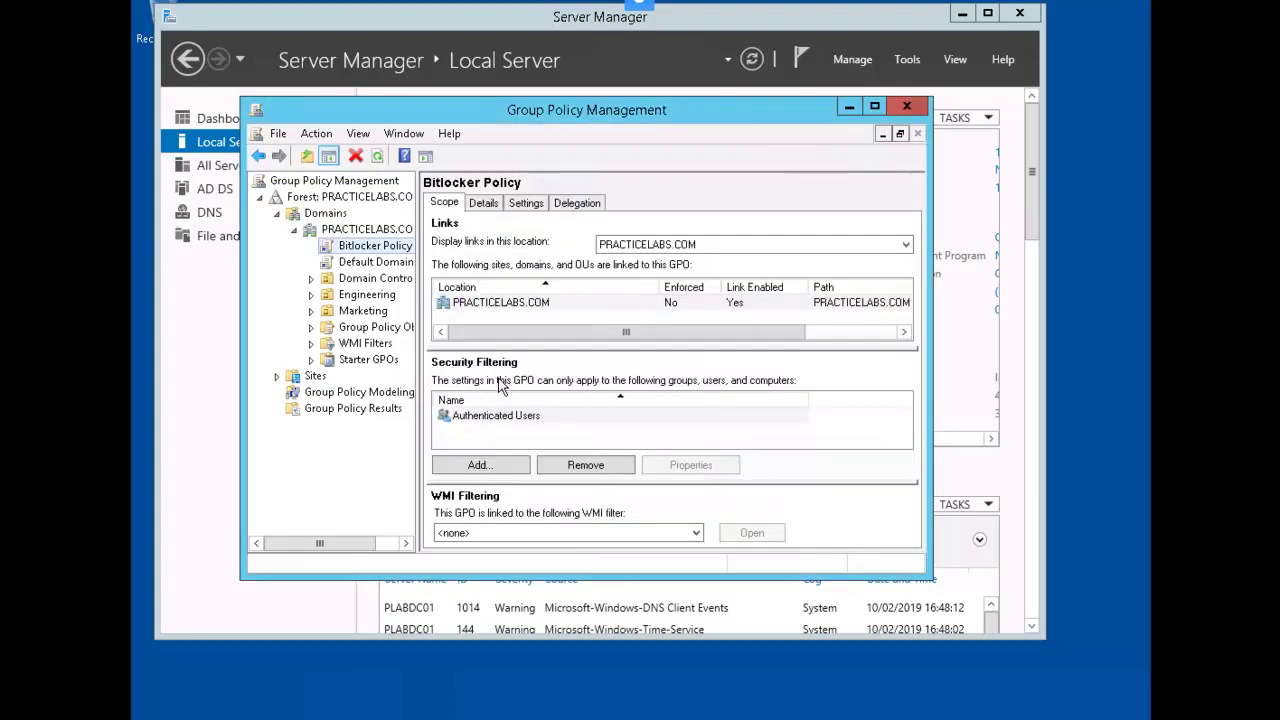
left_click(505, 416)
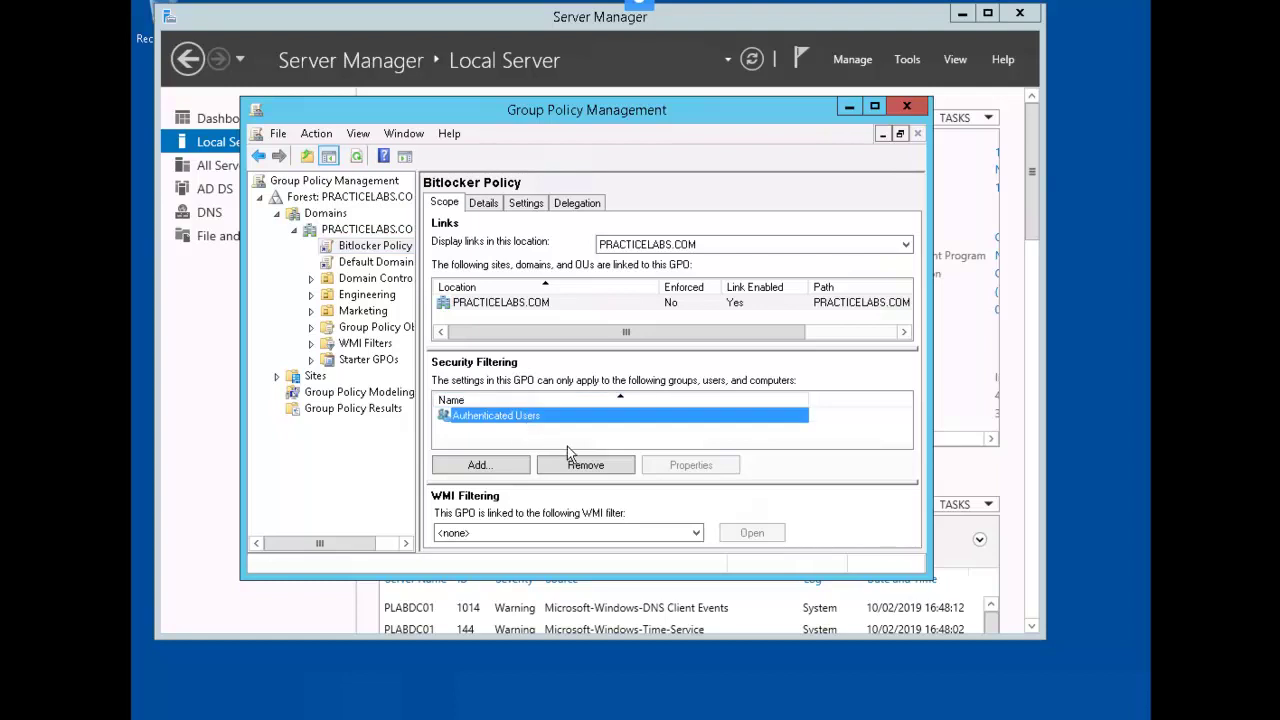
left_click(614, 471)
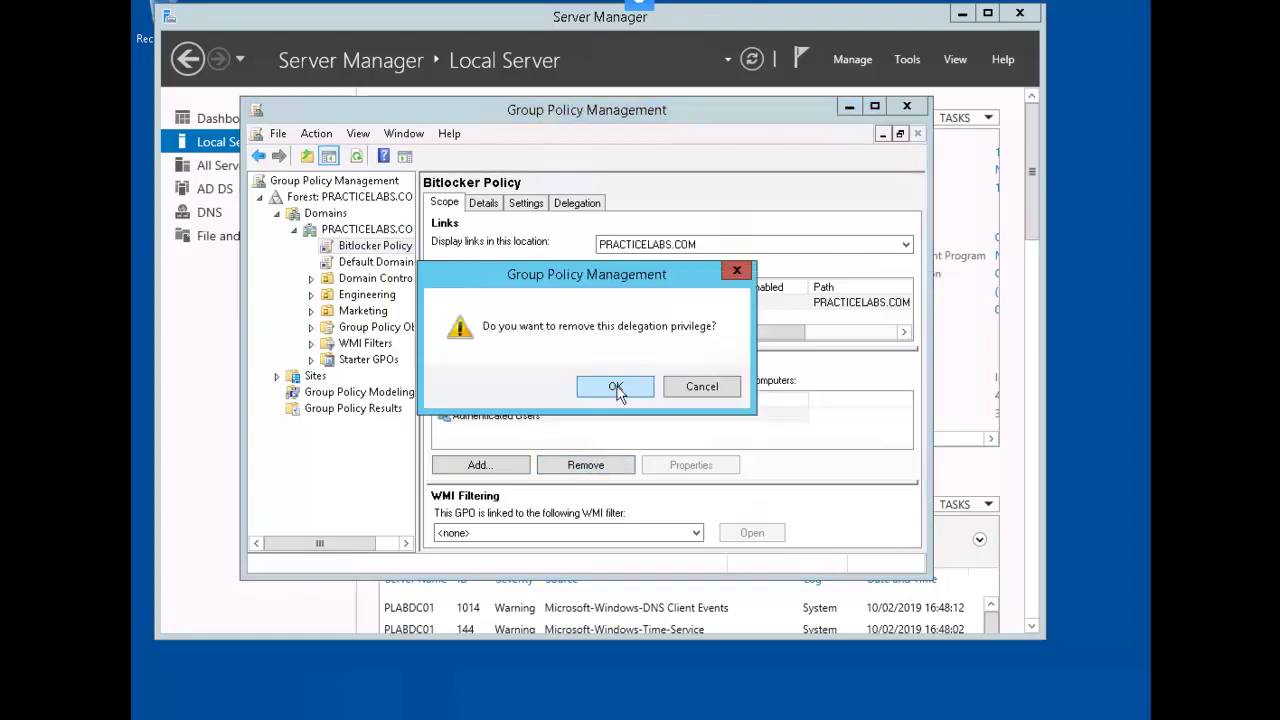
left_click(615, 387)
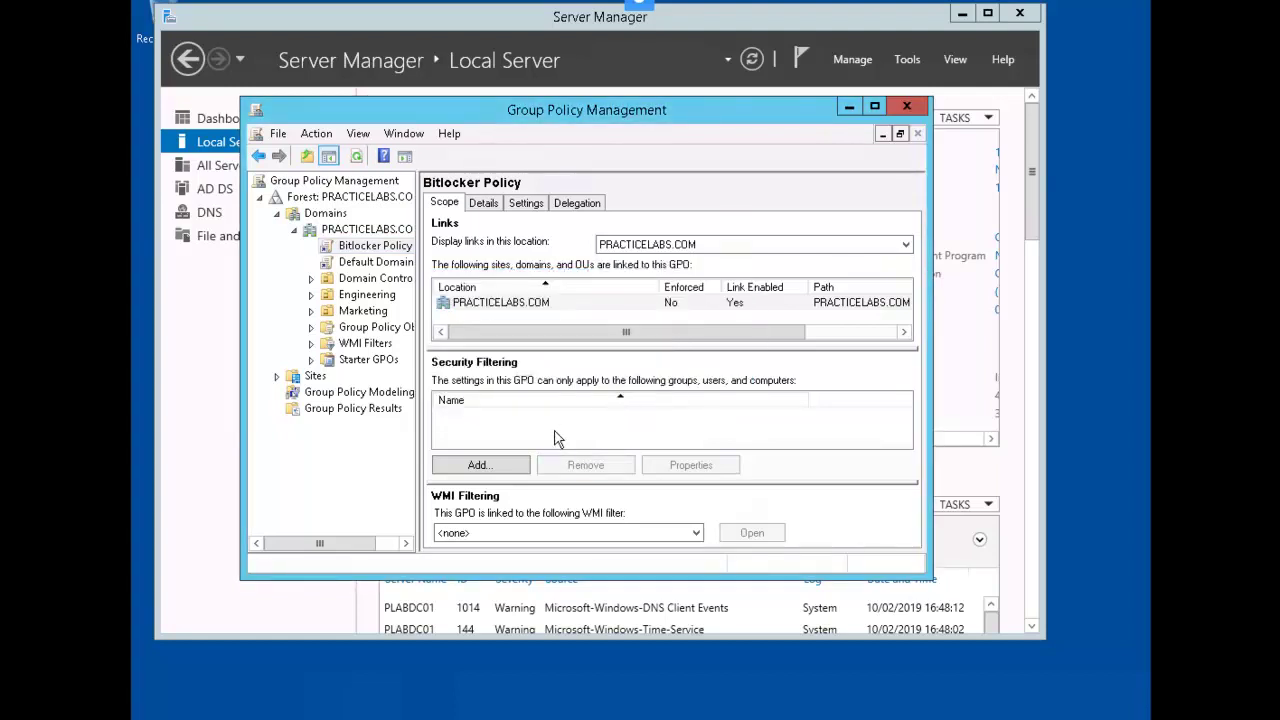
Add the computer plabdm01 to the policy's Security Filtering, with Computers enabled as an object type
left_click(515, 465)
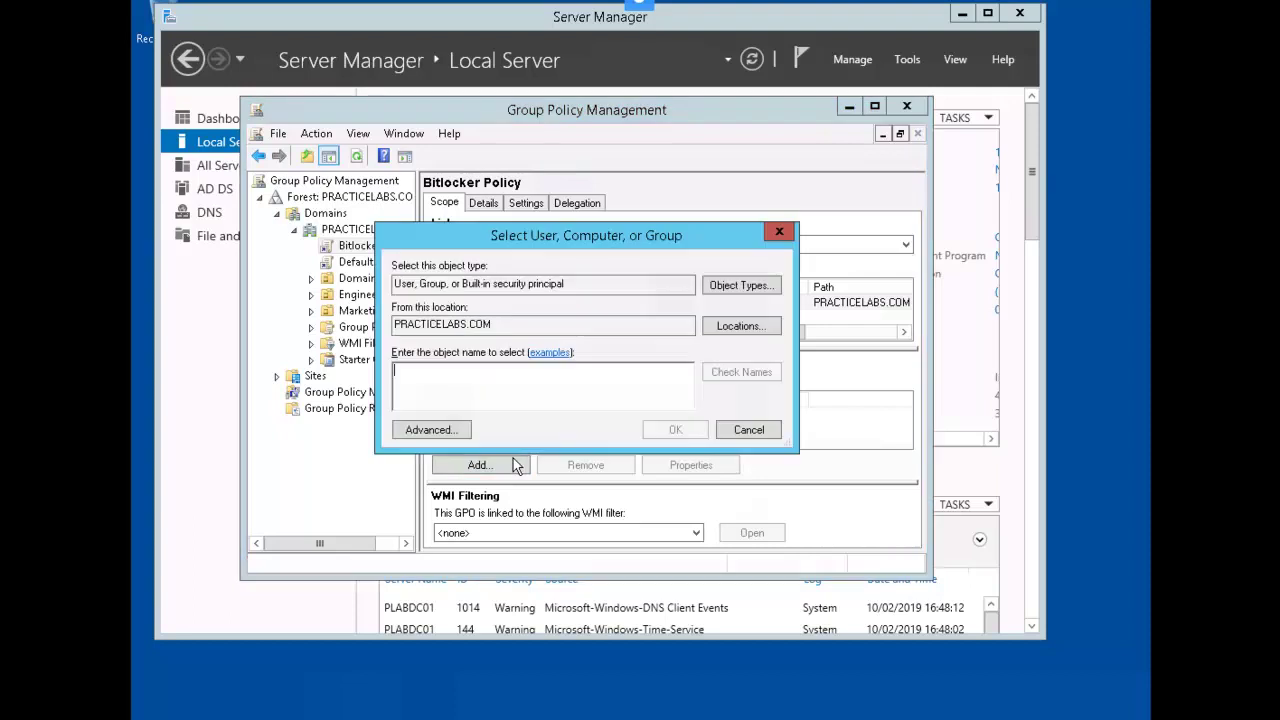
left_click(767, 290)
left_click(384, 311)
left_click(690, 445)
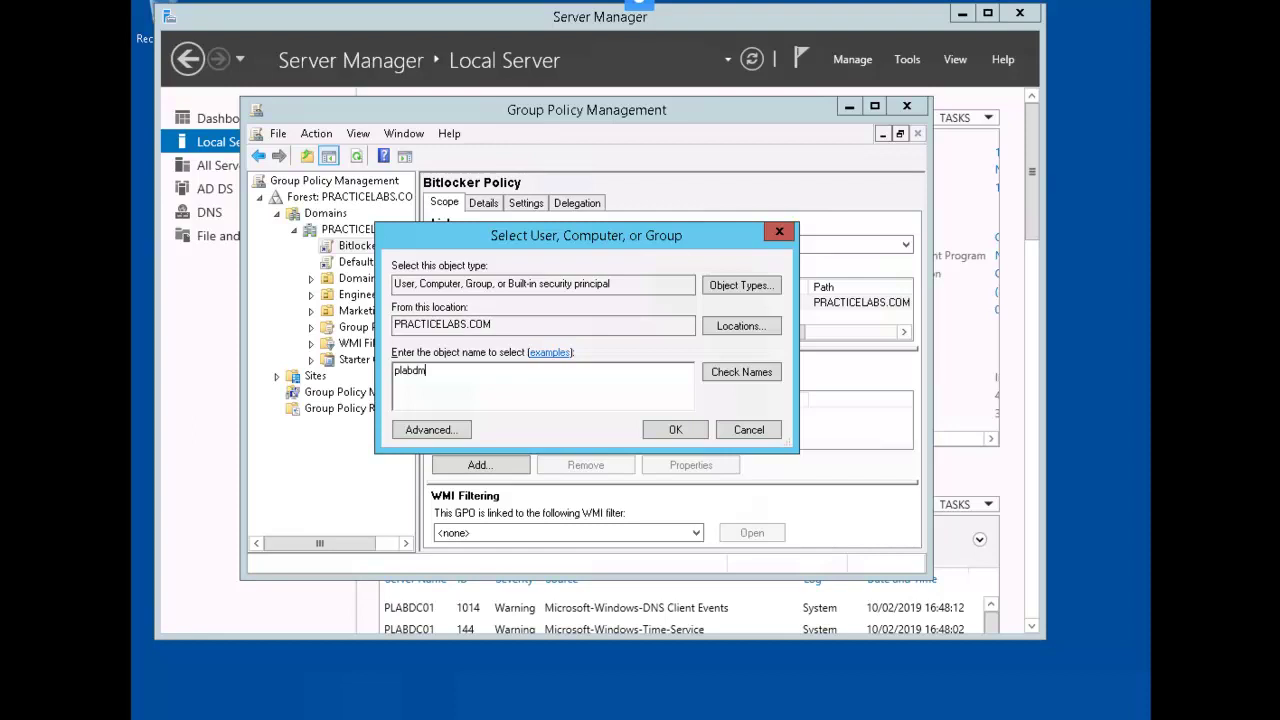
type("plabdm01")
key("alt+c")
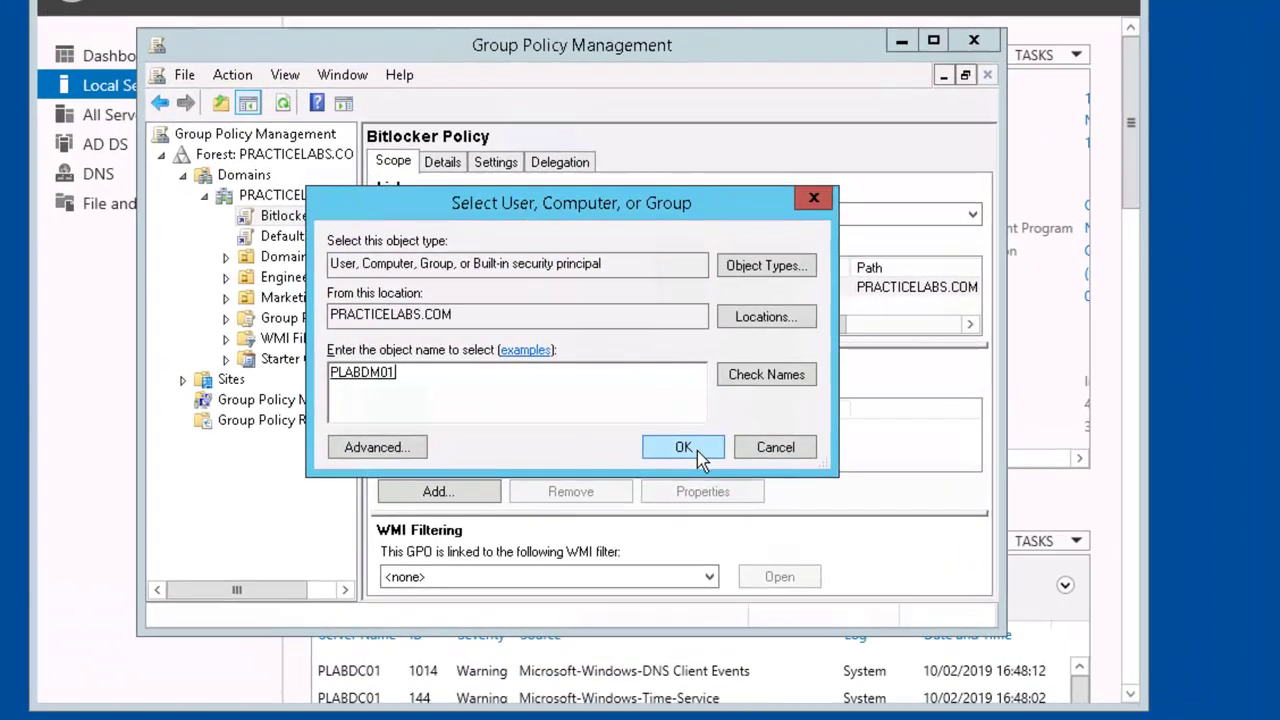
left_click(683, 448)
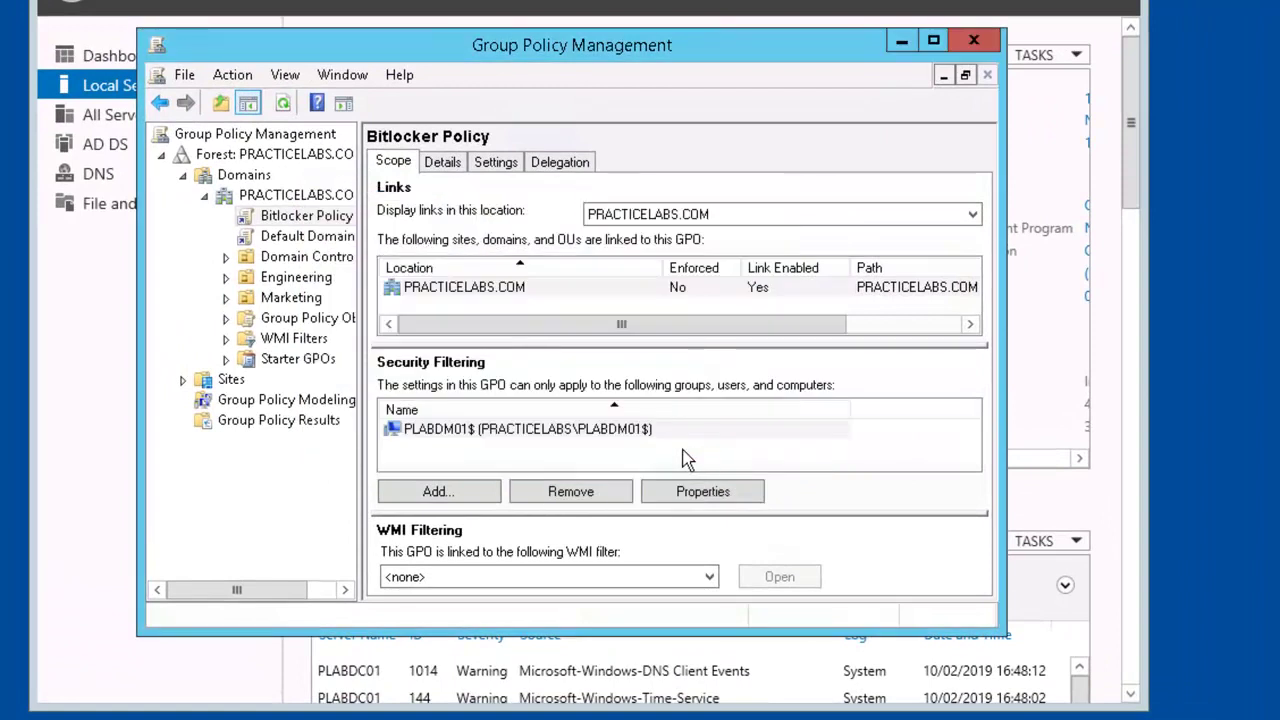
Add the computer plabwin810 to Bitlocker Policy's Security Filtering, with Computers enabled as an object type
left_click(458, 491)
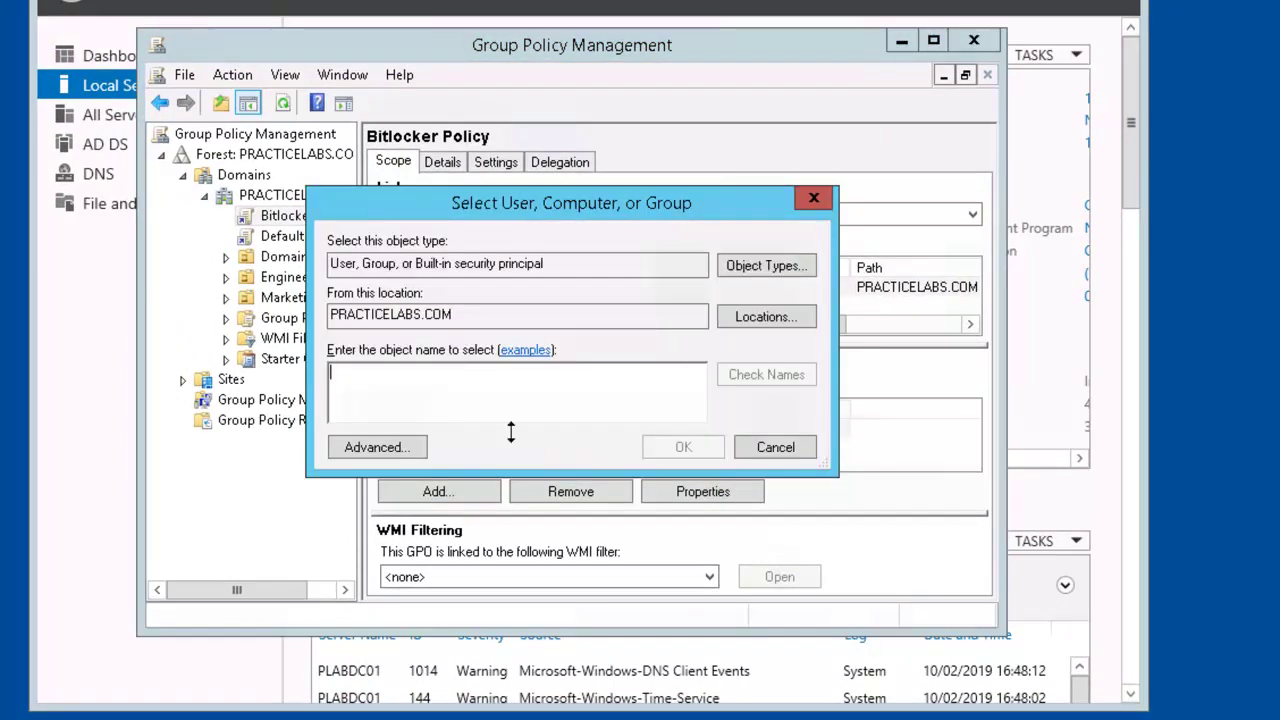
left_click(795, 268)
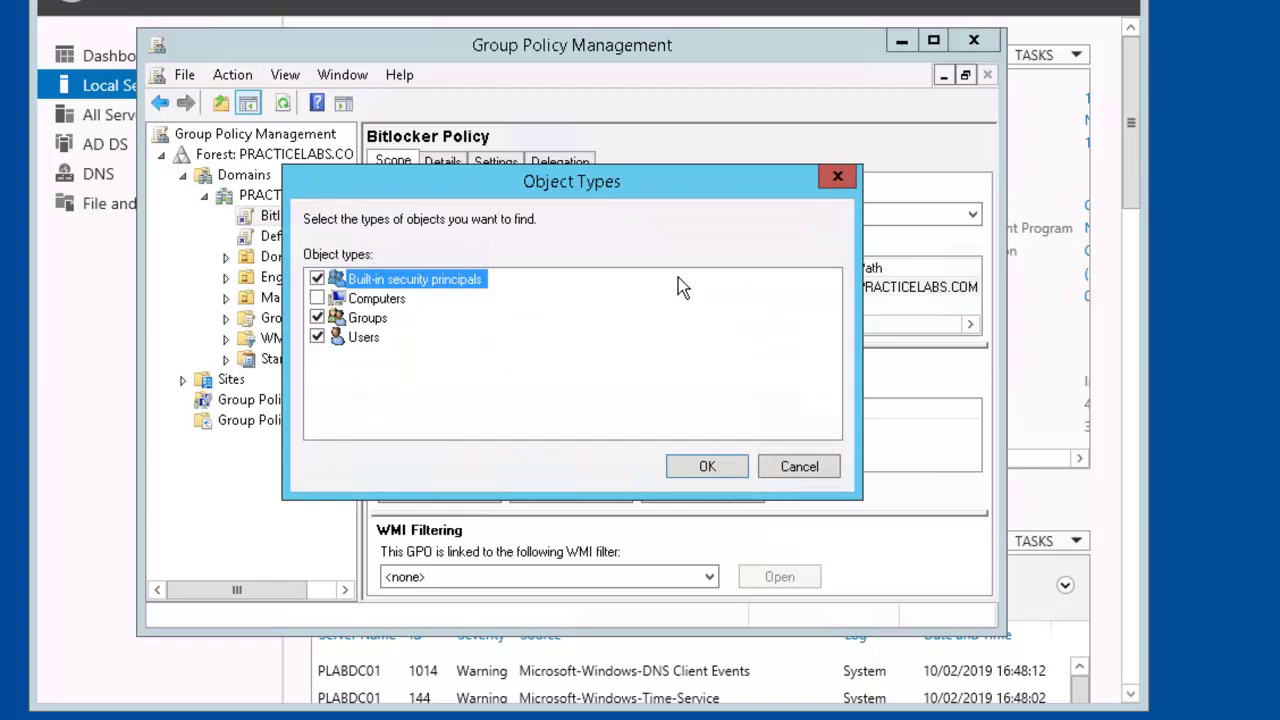
left_click(317, 298)
left_click(698, 466)
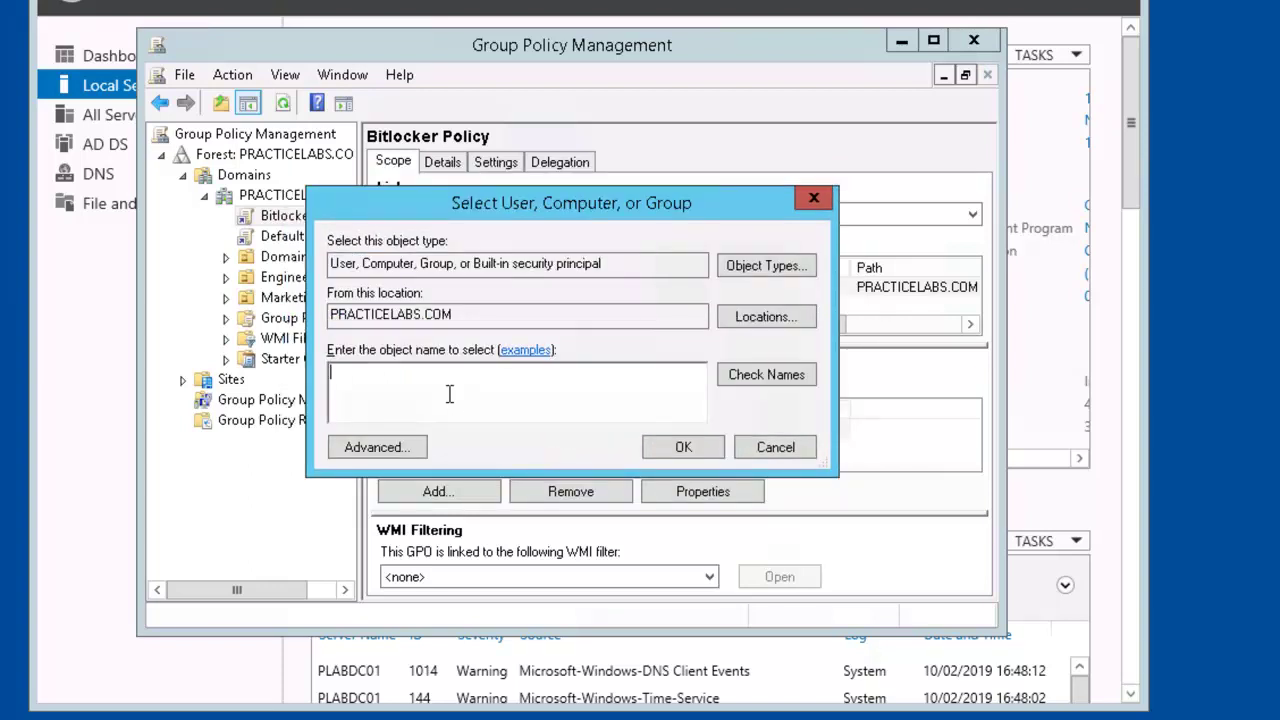
type("plabwin810")
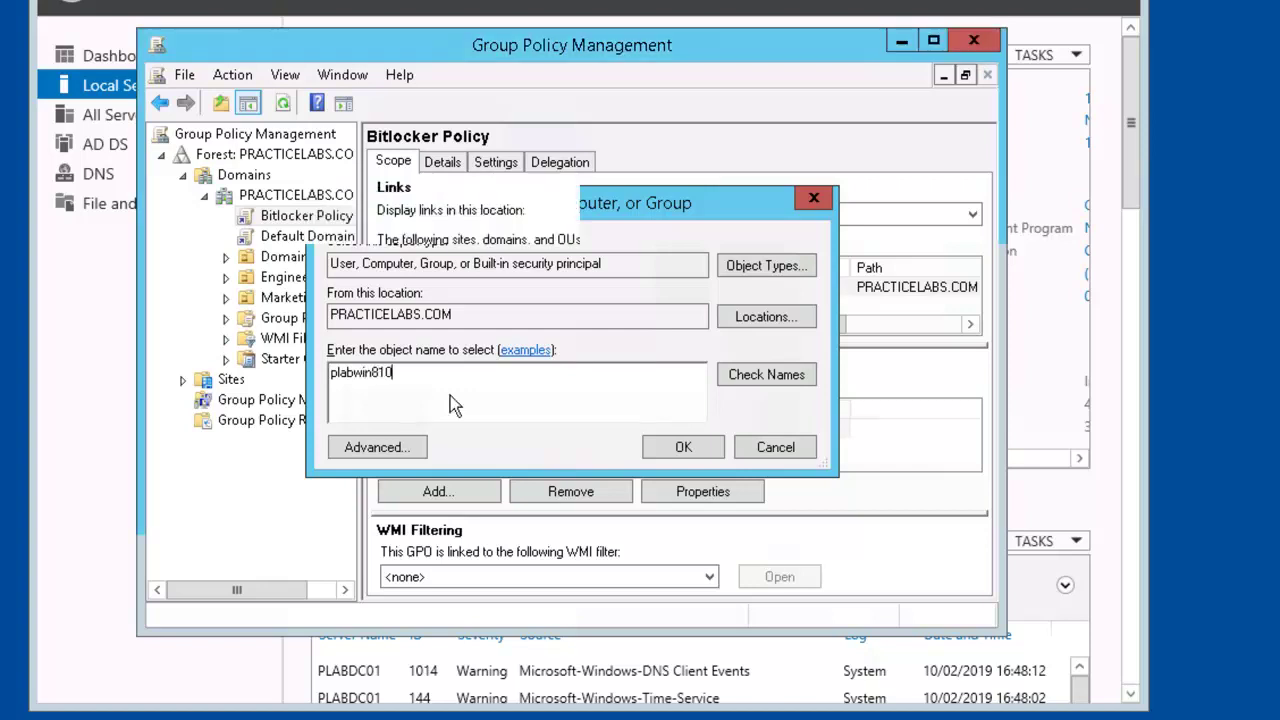
key("Return")
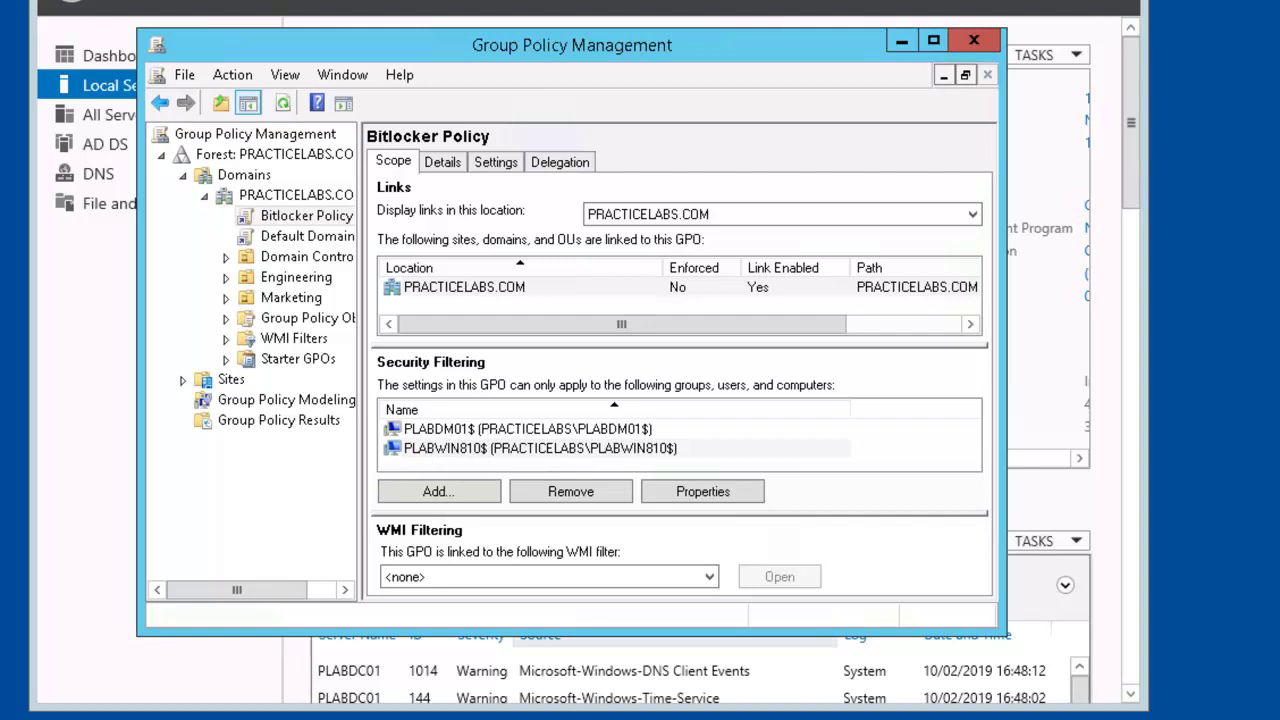
Launch PowerShell as administrator and run gpupdate /force
right_click(160, 712)
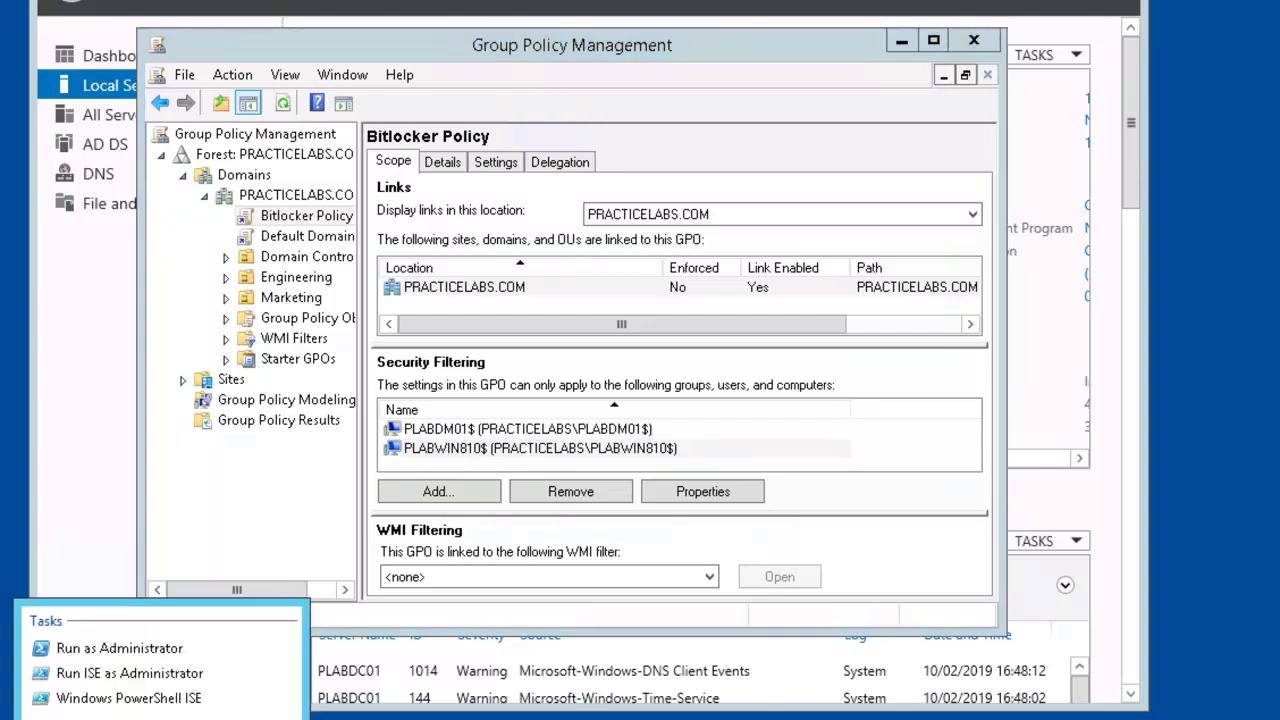
left_click(130, 650)
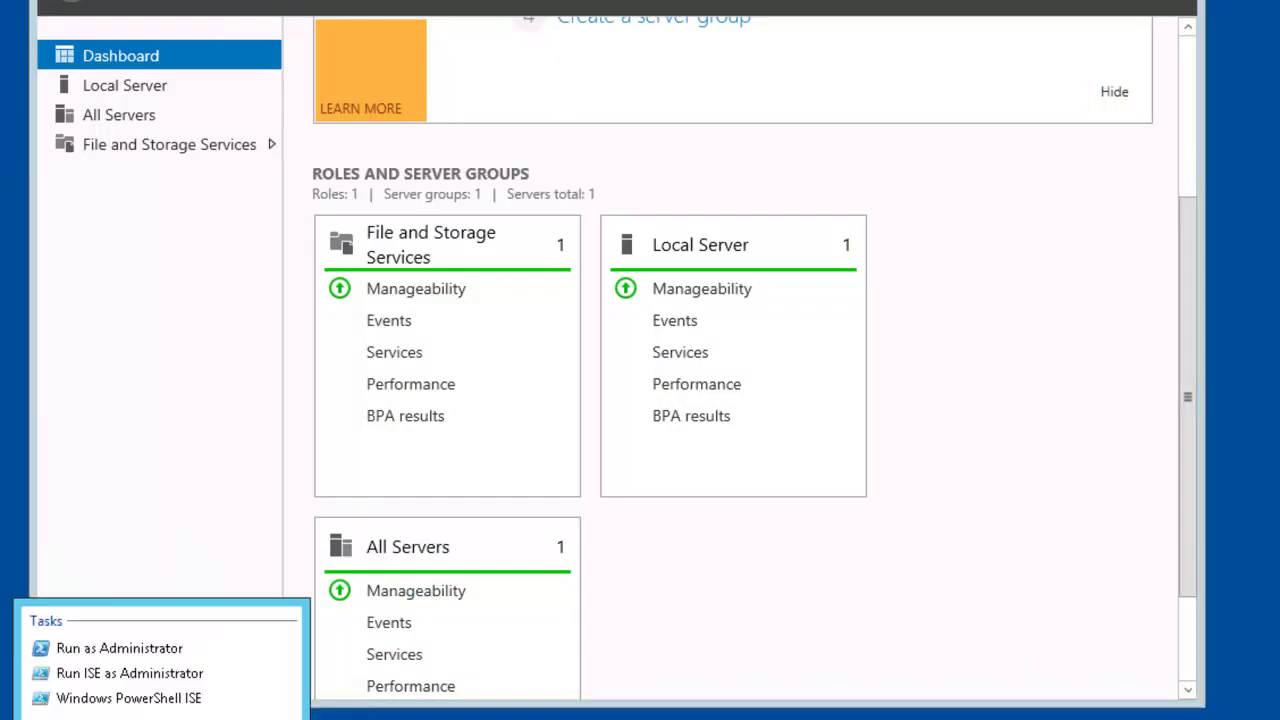
left_click(138, 648)
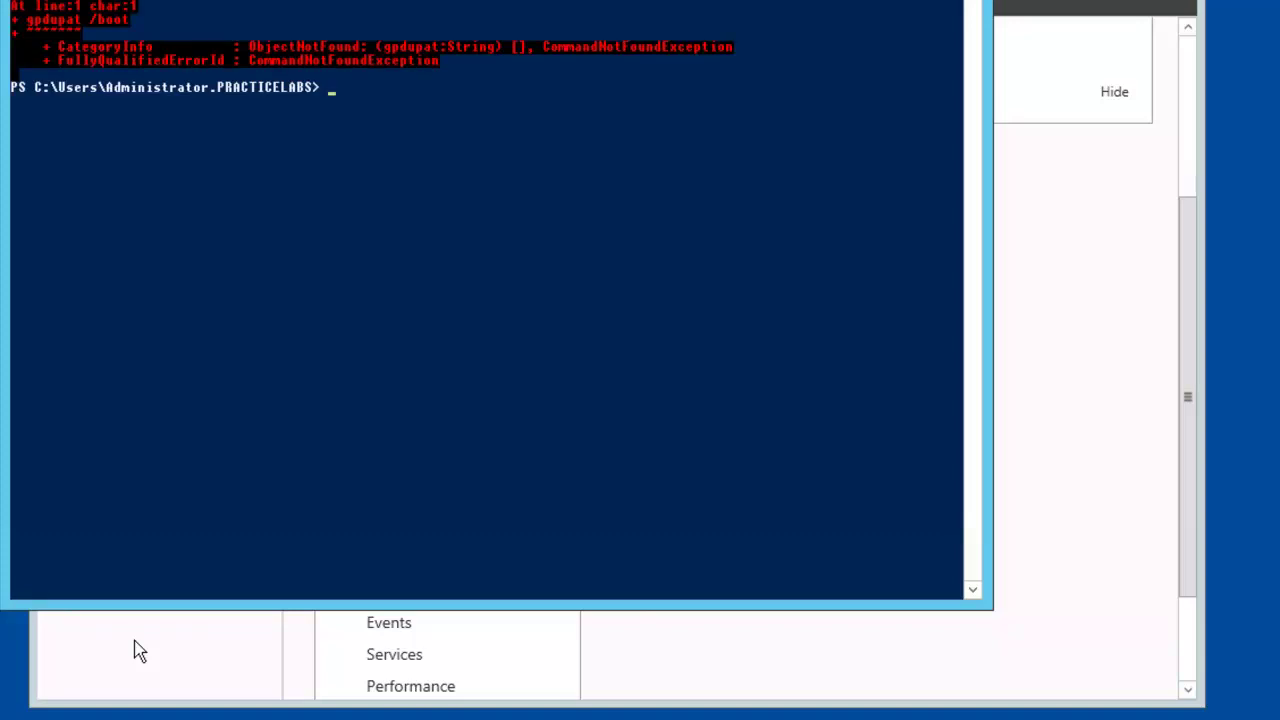
type("gpupdate /foc")
key("BackSpace")
type("rce")
key("Return")
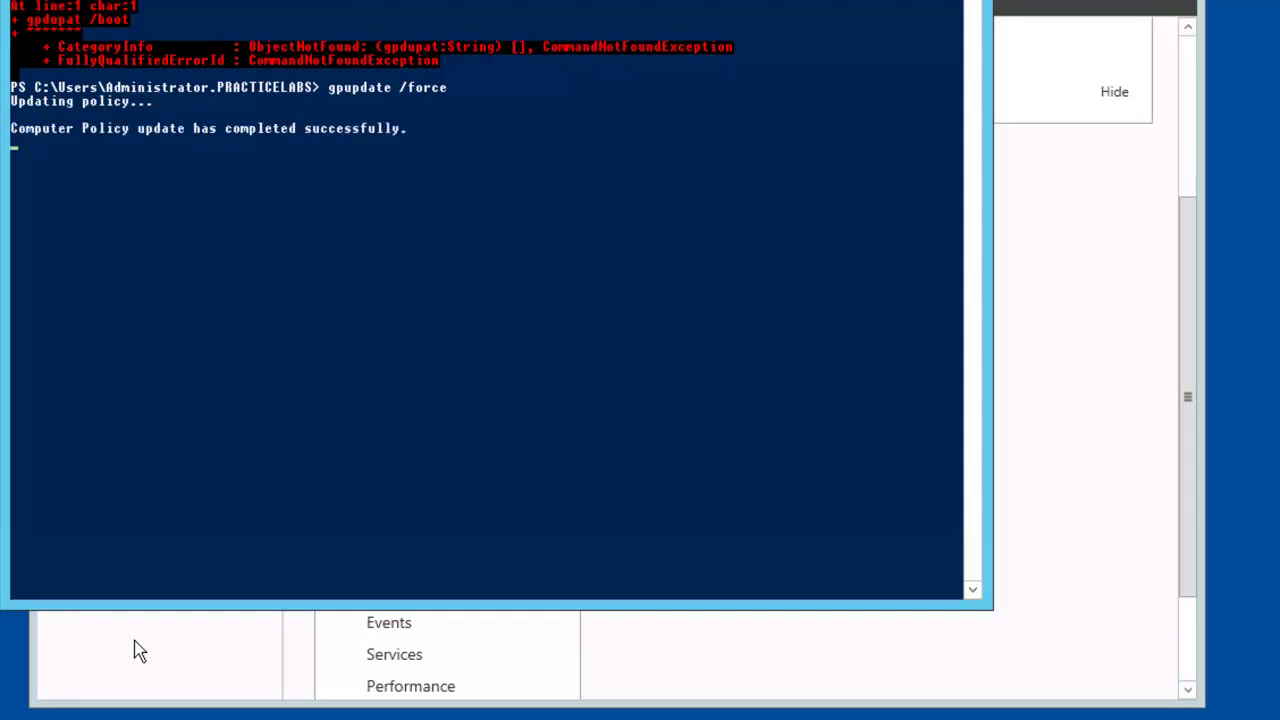
Run Add-WindowsFeature Bitlocker -IncludeManagementTools, then restart the server with shutdown /r /t 0
type("in")
key("BackSpace")
key("BackSpace")
type("add-")
key("Tab")
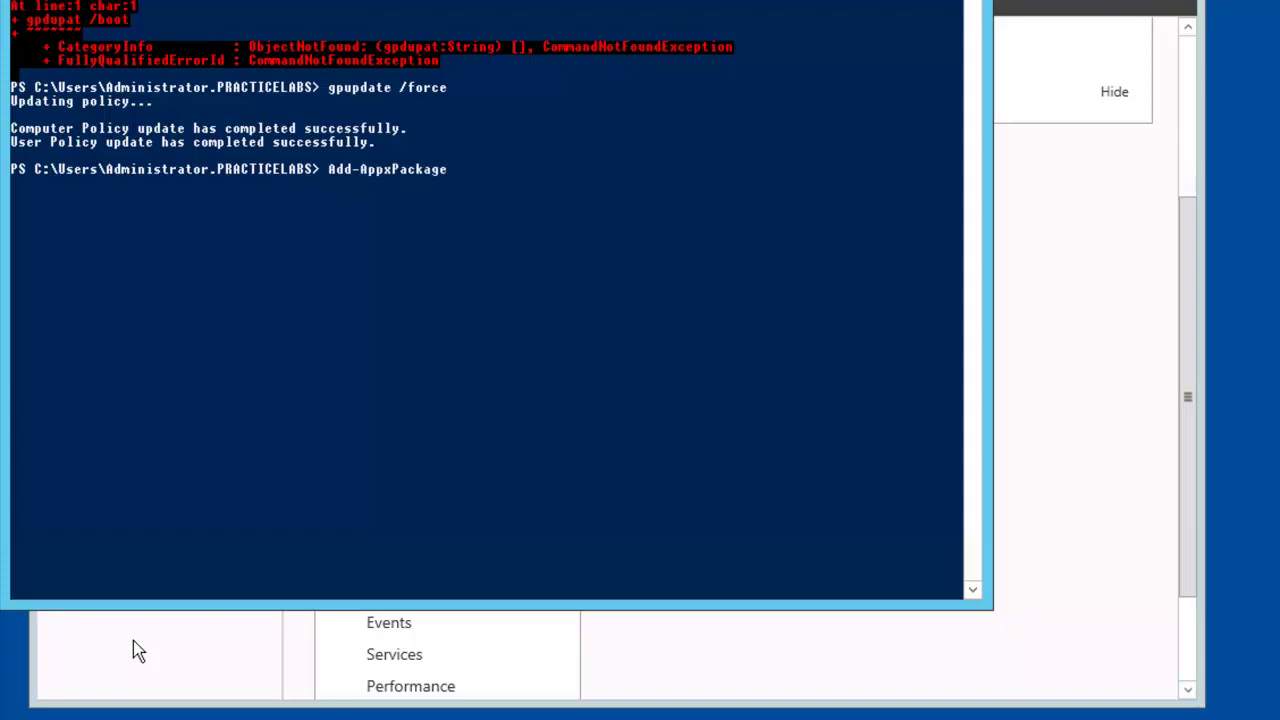
key("Tab")
key("BackSpace")
key("BackSpace")
key("BackSpace")
key("BackSpace")
key("BackSpace")
key("BackSpace")
key("BackSpace")
key("BackSpace")
key("BackSpace")
key("BackSpace")
key("BackSpace")
key("BackSpace")
key("BackSpace")
key("BackSpace")
key("BackSpace")
key("BackSpace")
key("BackSpace")
key("BackSpace")
key("BackSpace")
key("BackSpace")
key("BackSpace")
type("win")
key("Tab")
key("Tab")
type("Bitlocker")
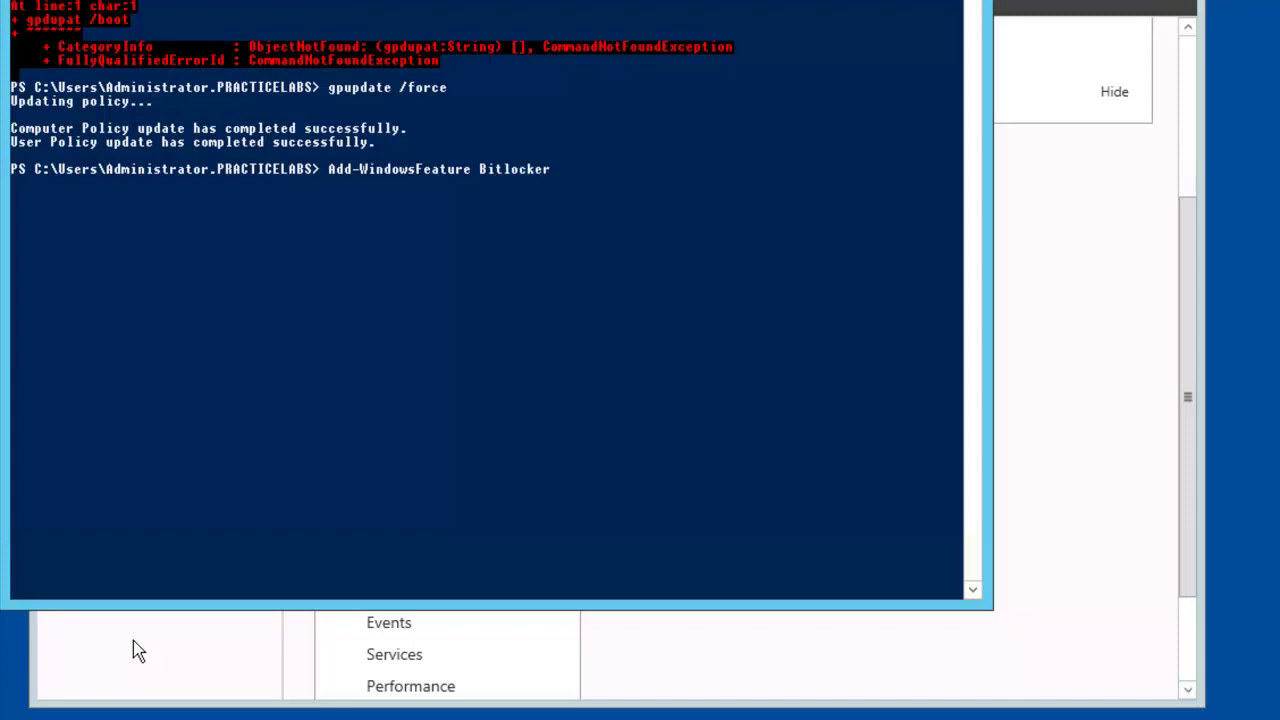
type(" -in")
key("Tab")
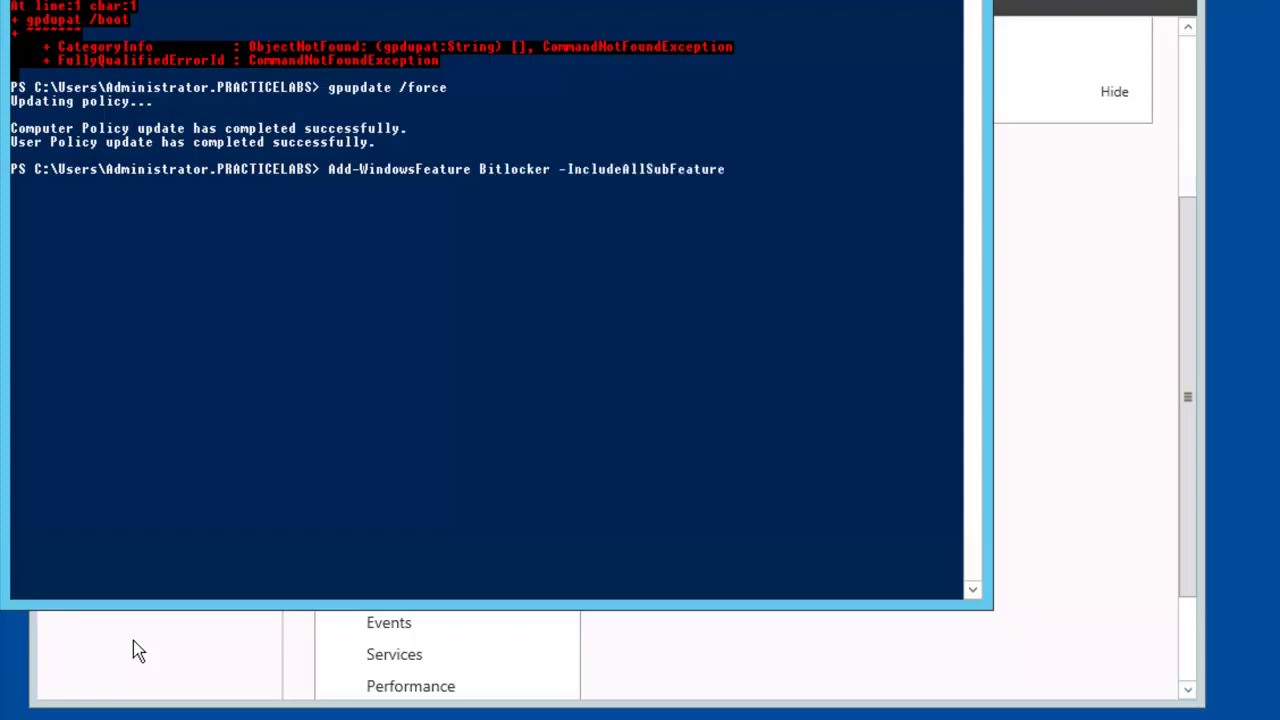
key("Tab")
key("Return")
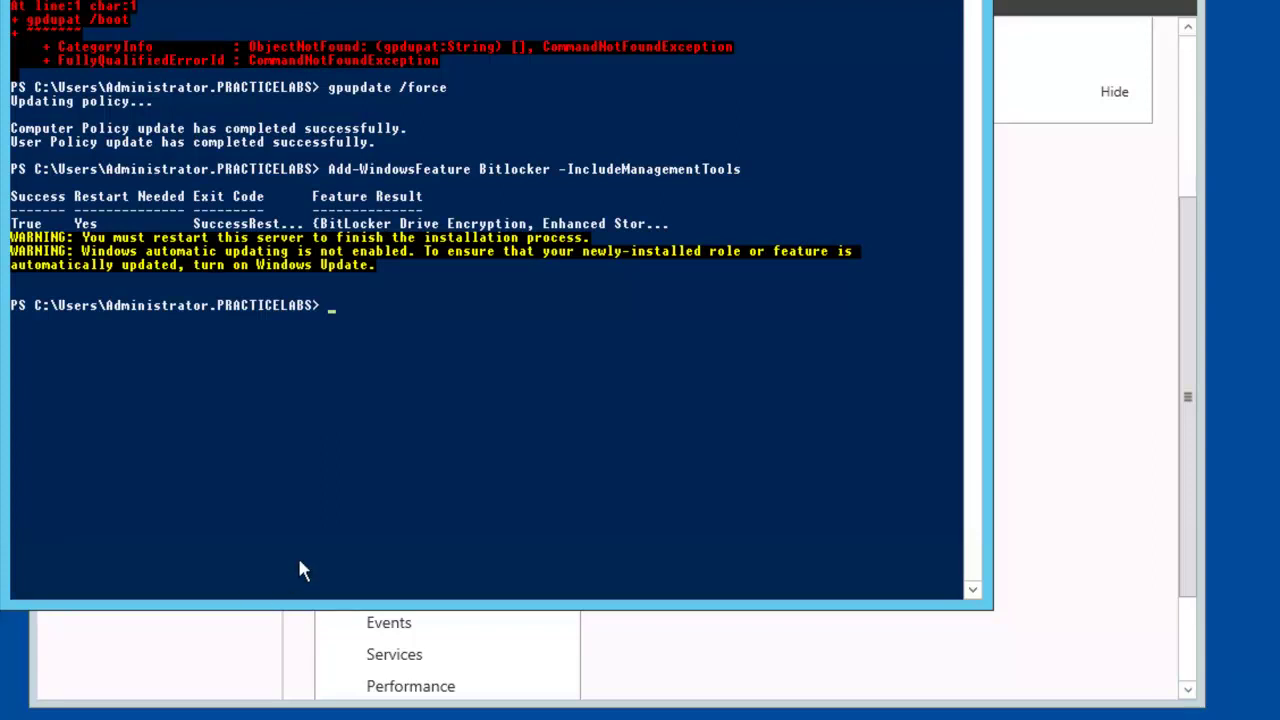
type("shutdown /r")
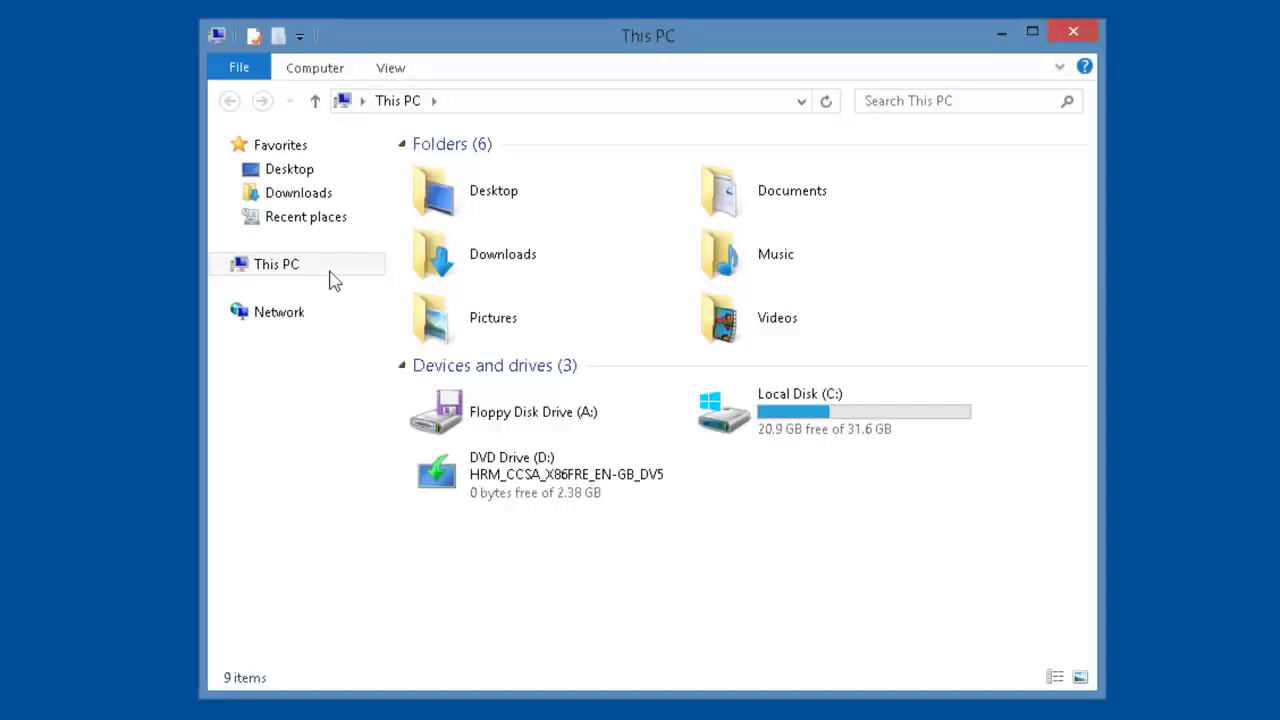
Open Computer Management from This PC's shortcut options
right_click(408, 116)
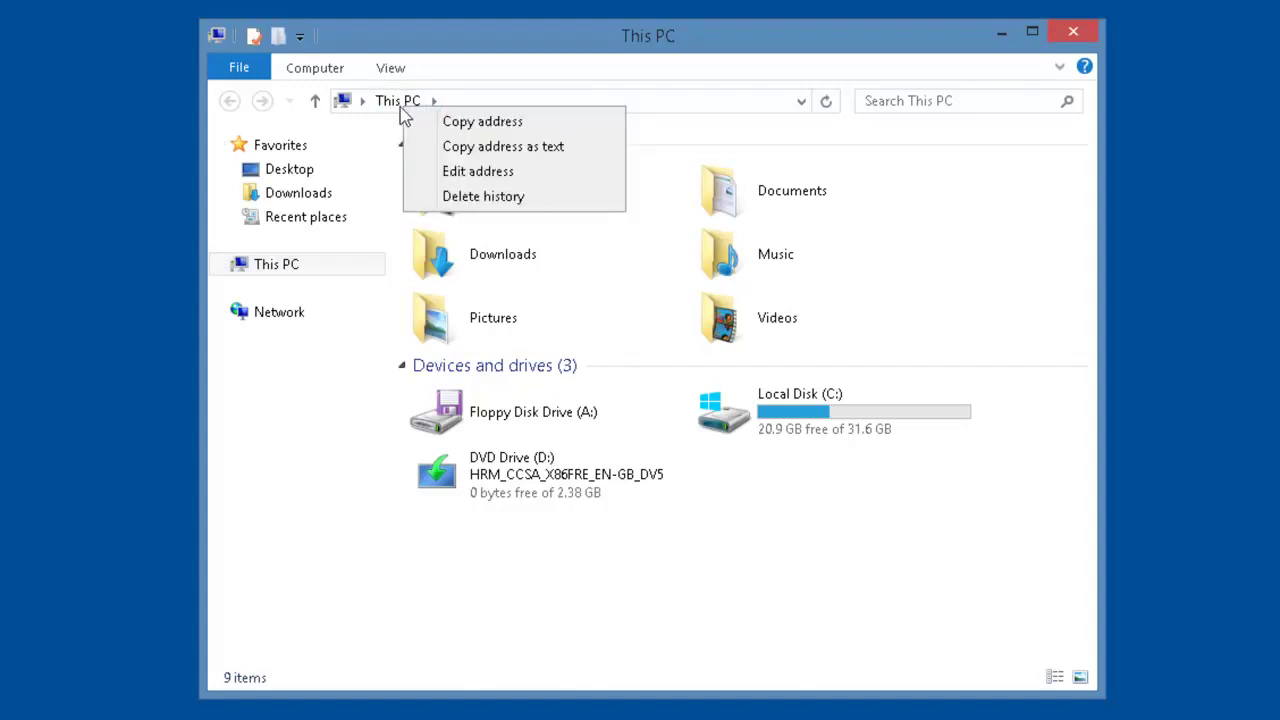
right_click(399, 105)
right_click(398, 98)
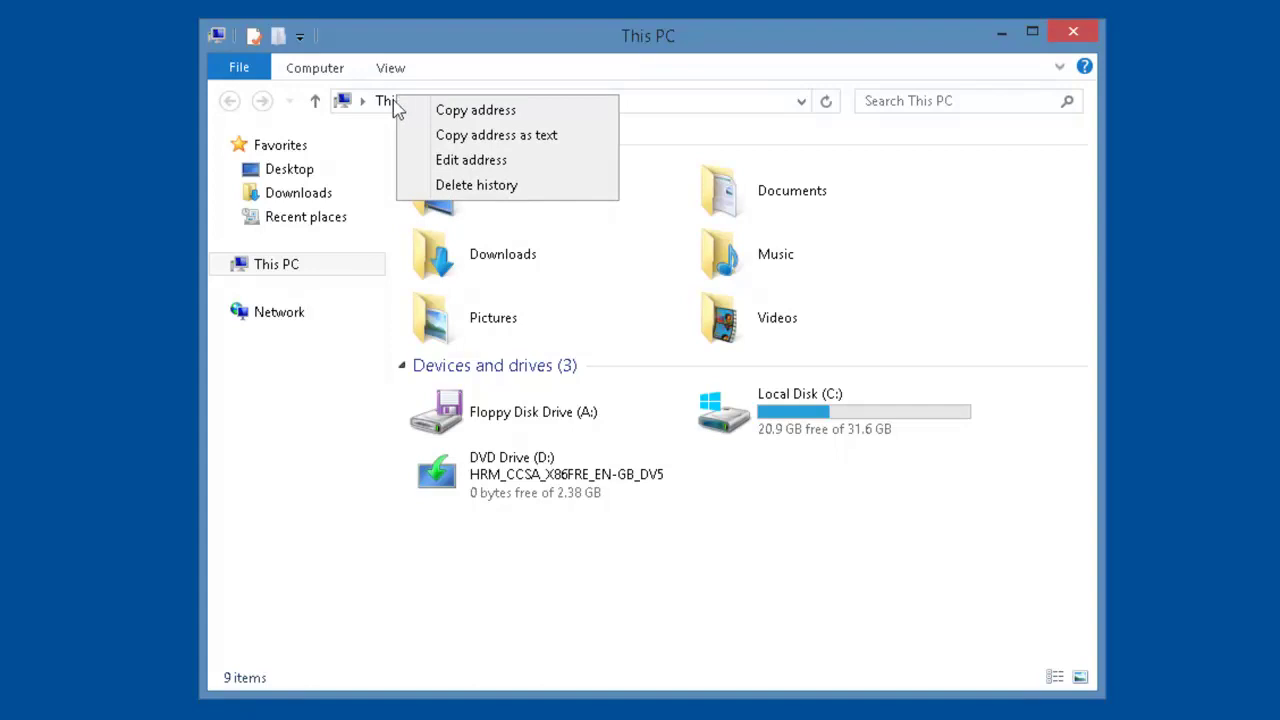
right_click(263, 270)
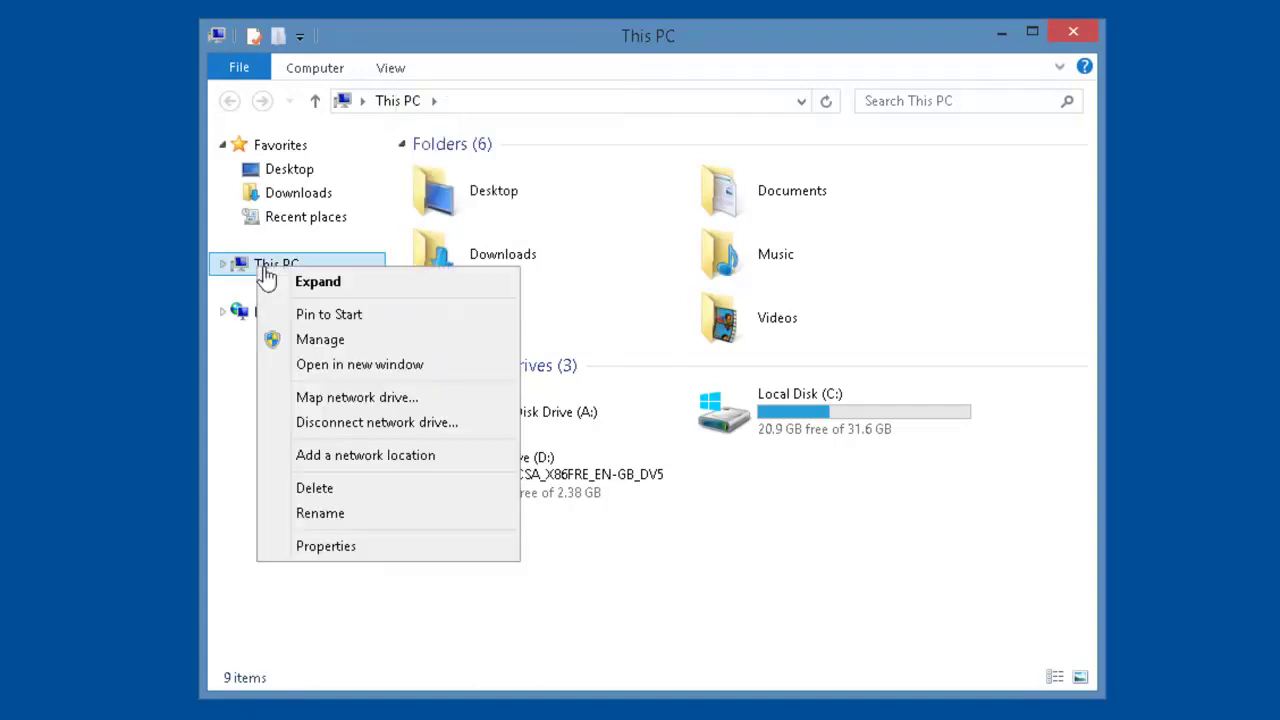
left_click(352, 348)
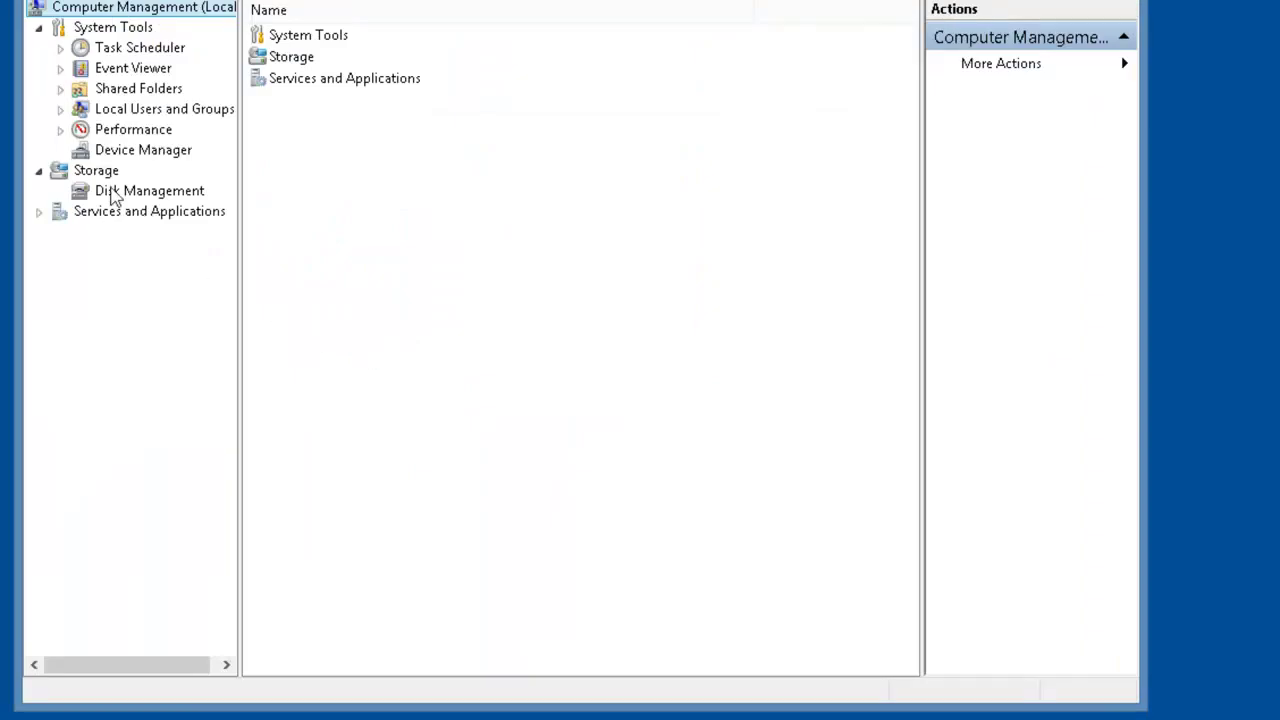
In Disk Management, initialize the new disks as MBR and select Disk 1's 10 GB unallocated space
left_click(122, 196)
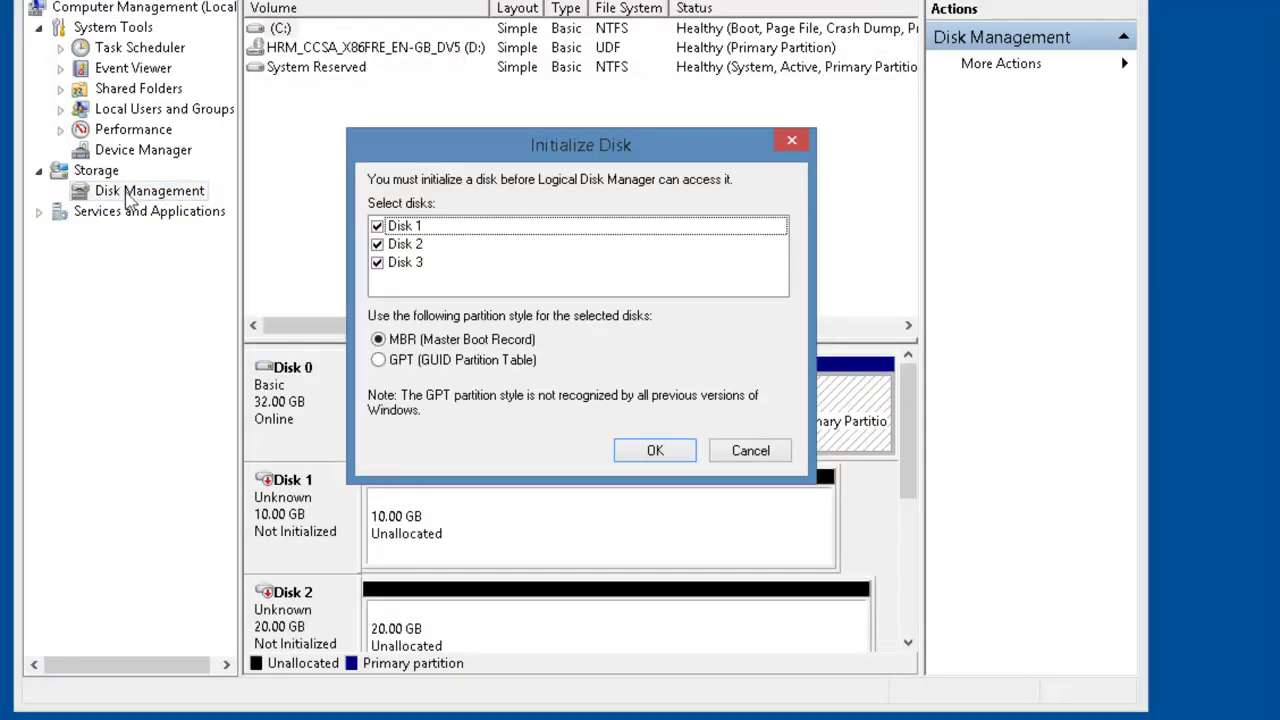
left_click(655, 451)
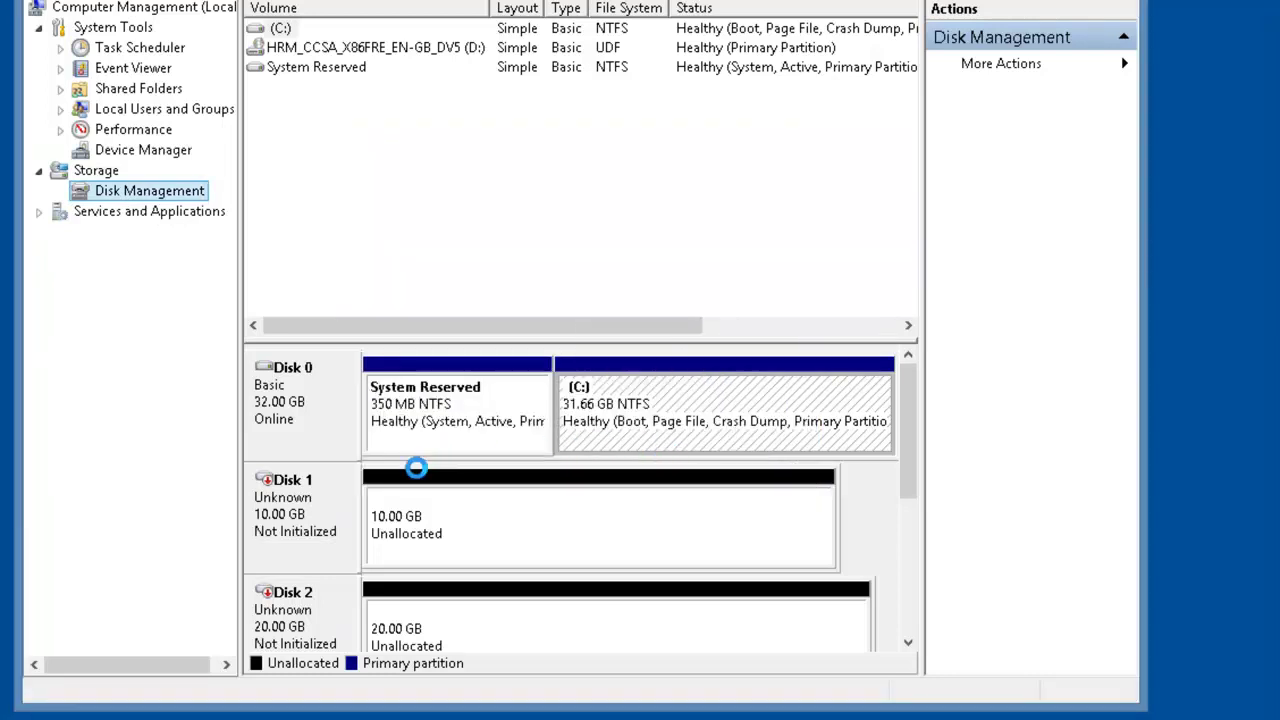
left_click(620, 425)
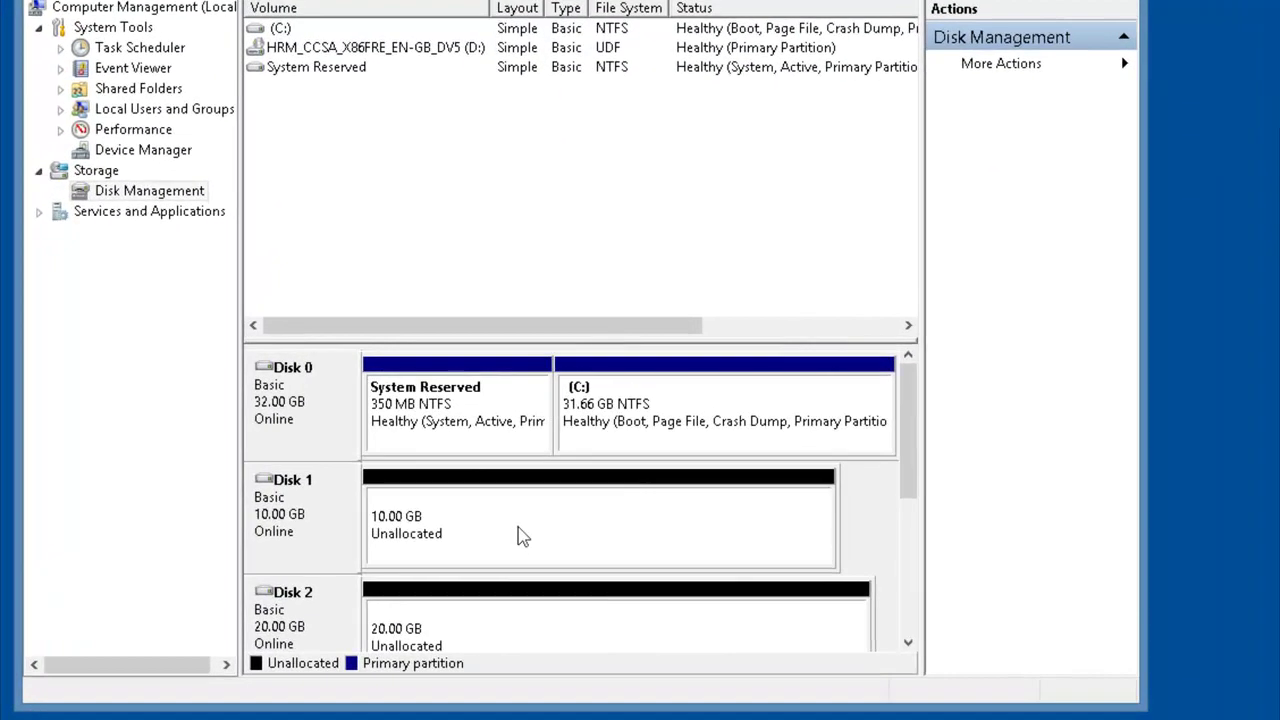
left_click(521, 537)
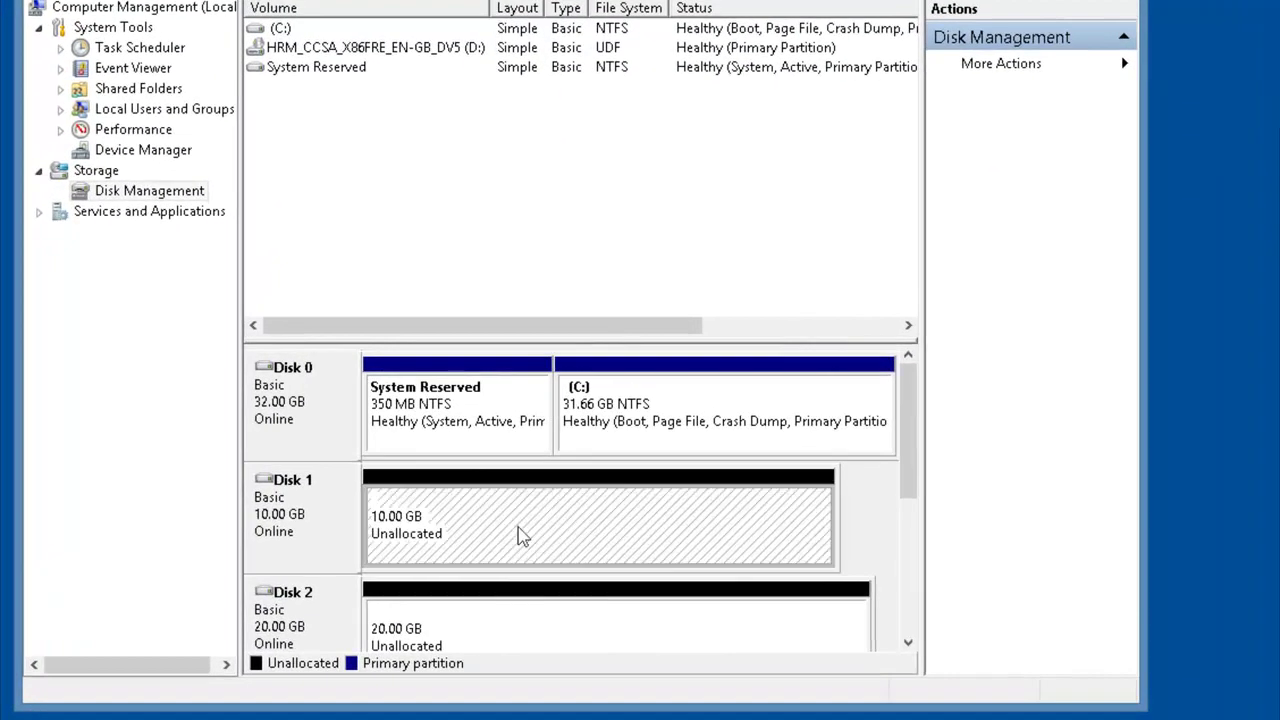
Create a New Simple Volume on Disk 1 with default settings and drive letter E
right_click(521, 537)
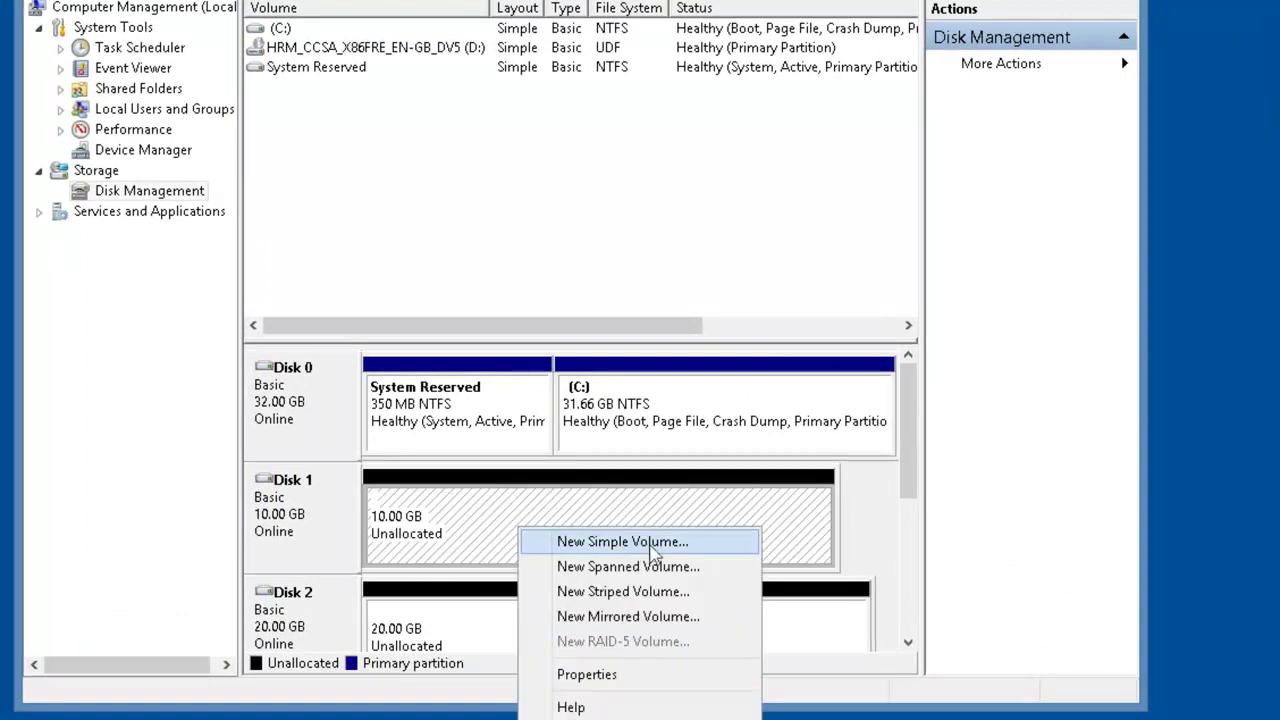
left_click(704, 548)
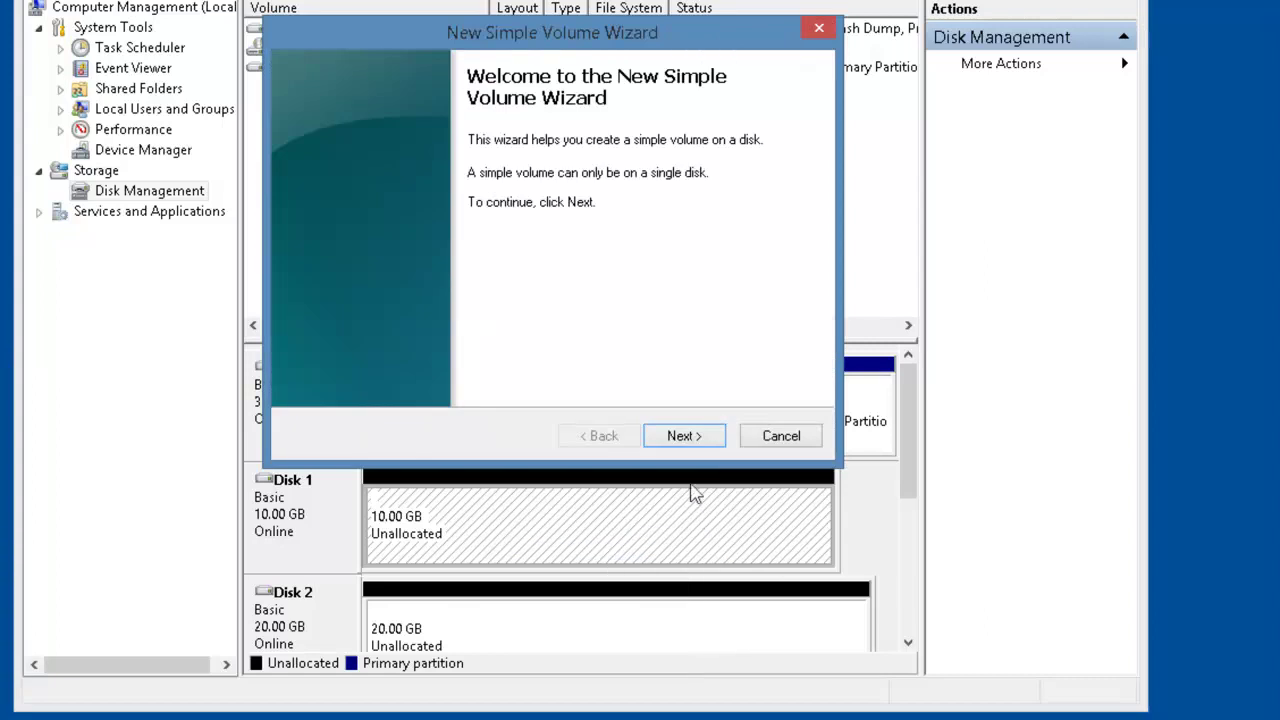
left_click(697, 437)
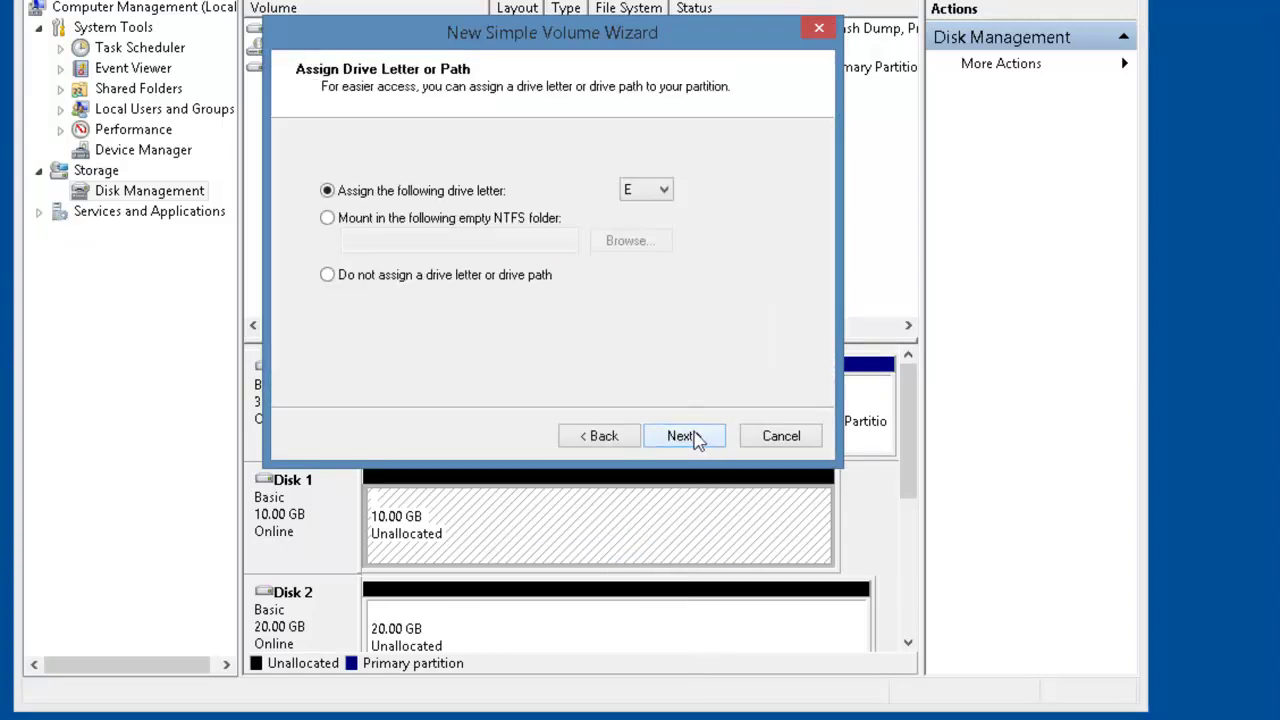
left_click(681, 436)
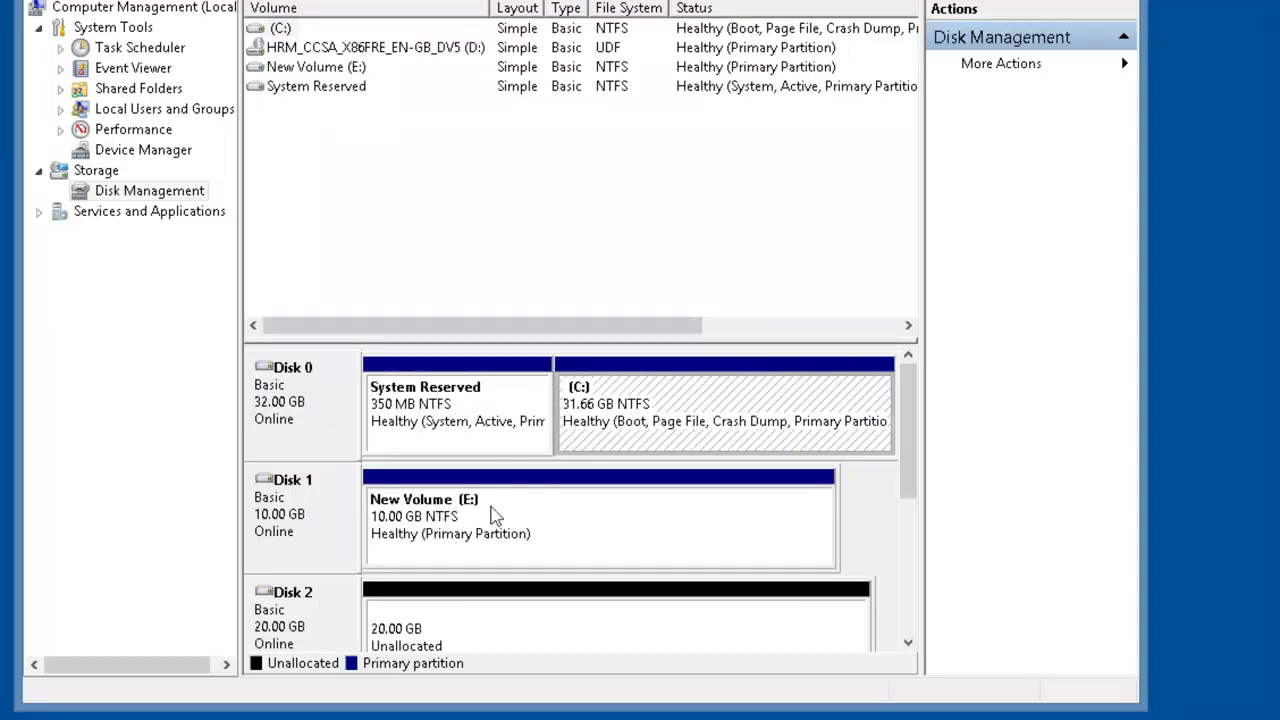
mouse_move(400, 716)
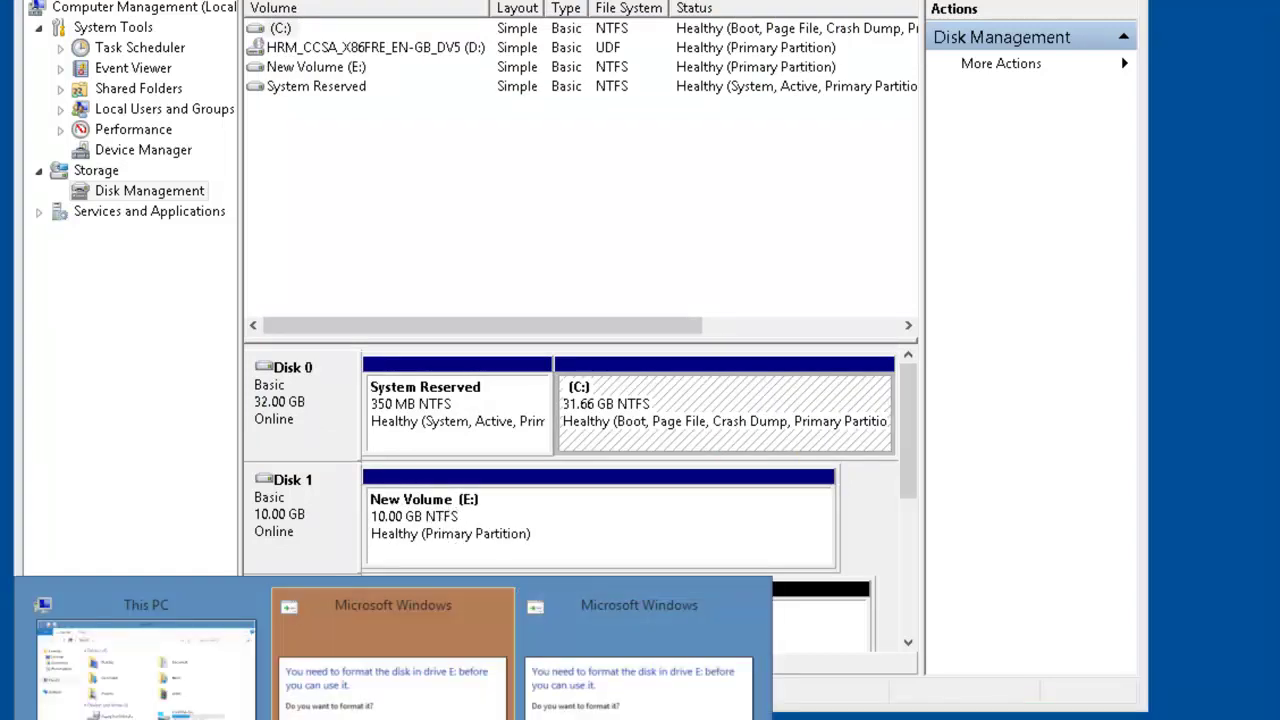
left_click(425, 698)
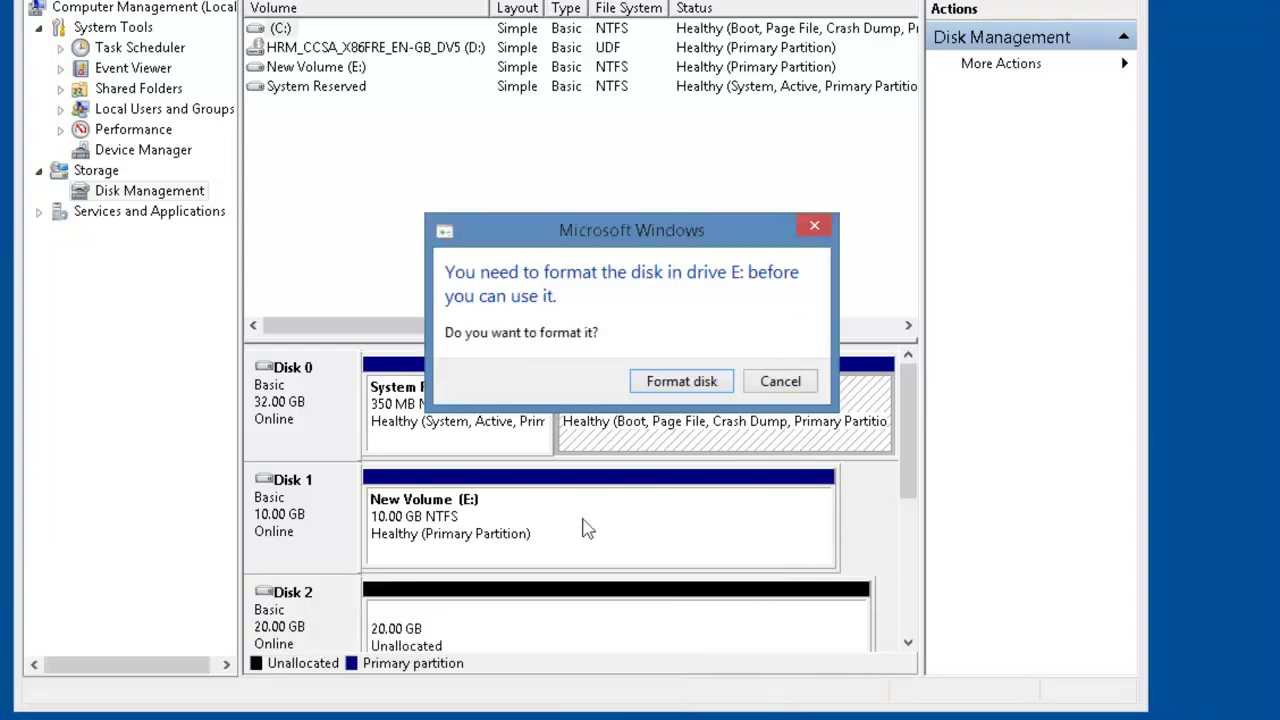
Dismiss the format prompt and turn on BitLocker for New Volume (E:) with an unlock password
left_click(813, 230)
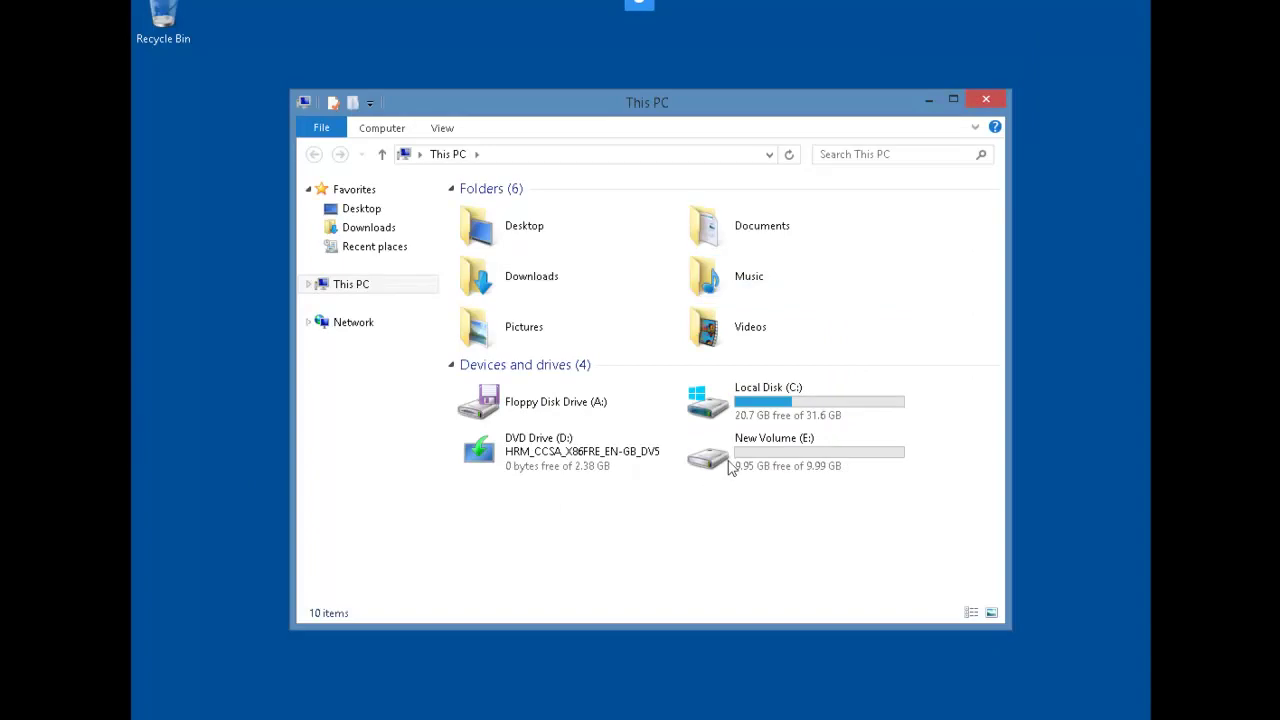
left_click(720, 467)
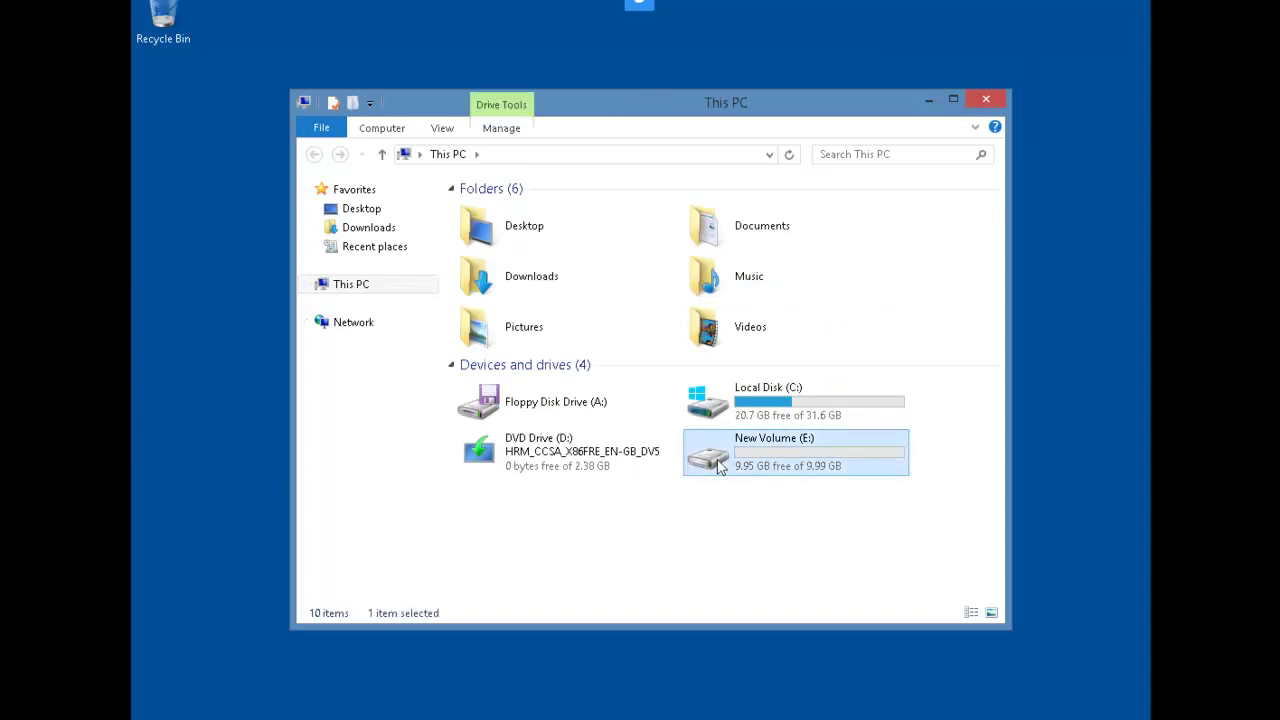
right_click(720, 467)
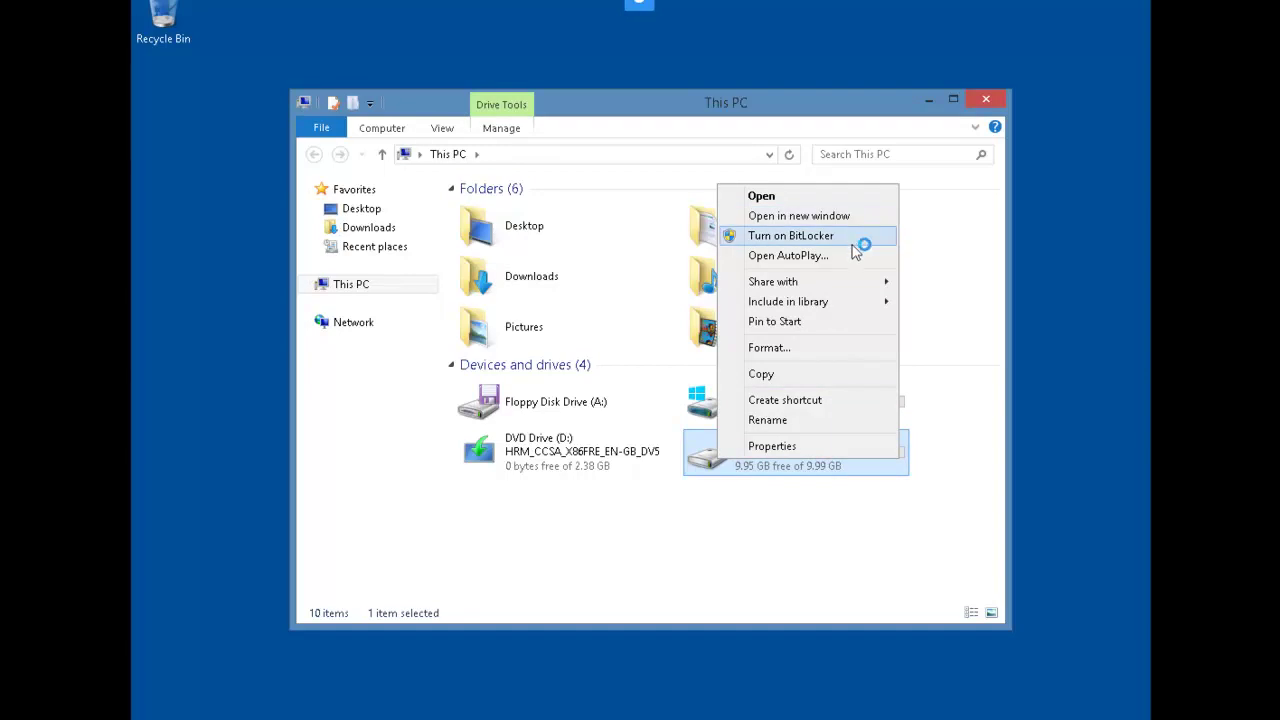
left_click(855, 240)
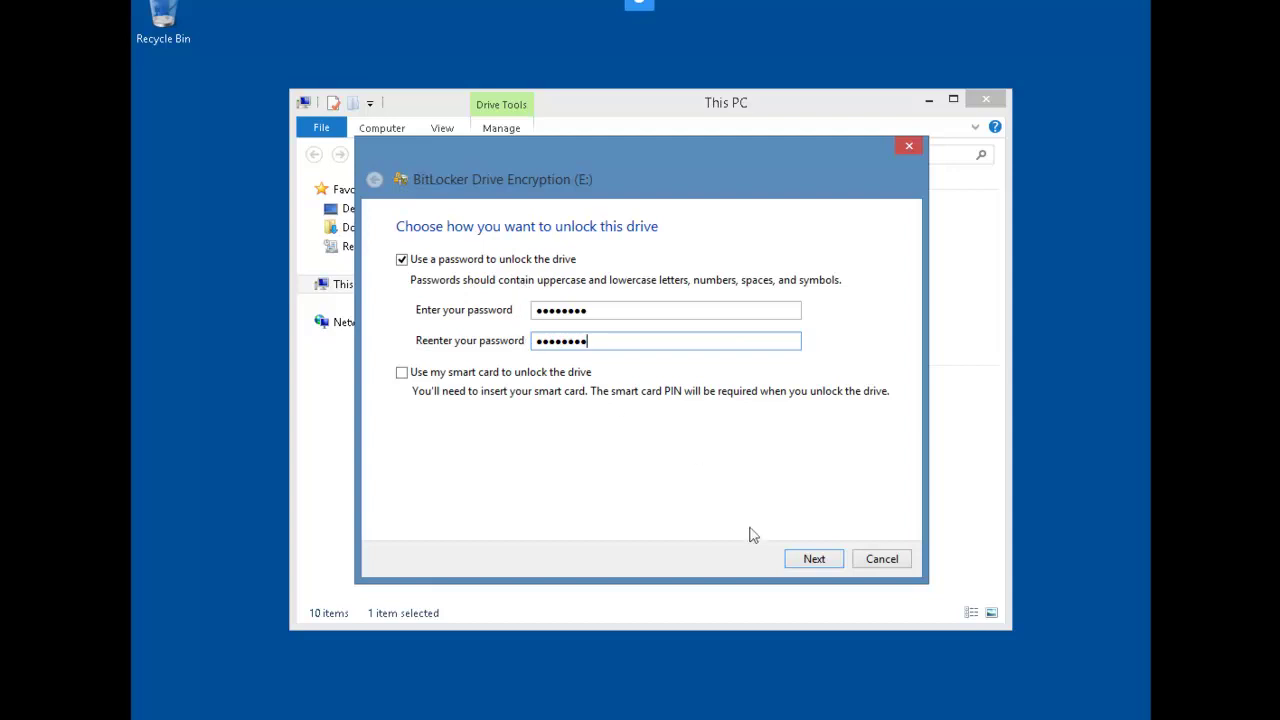
left_click(811, 564)
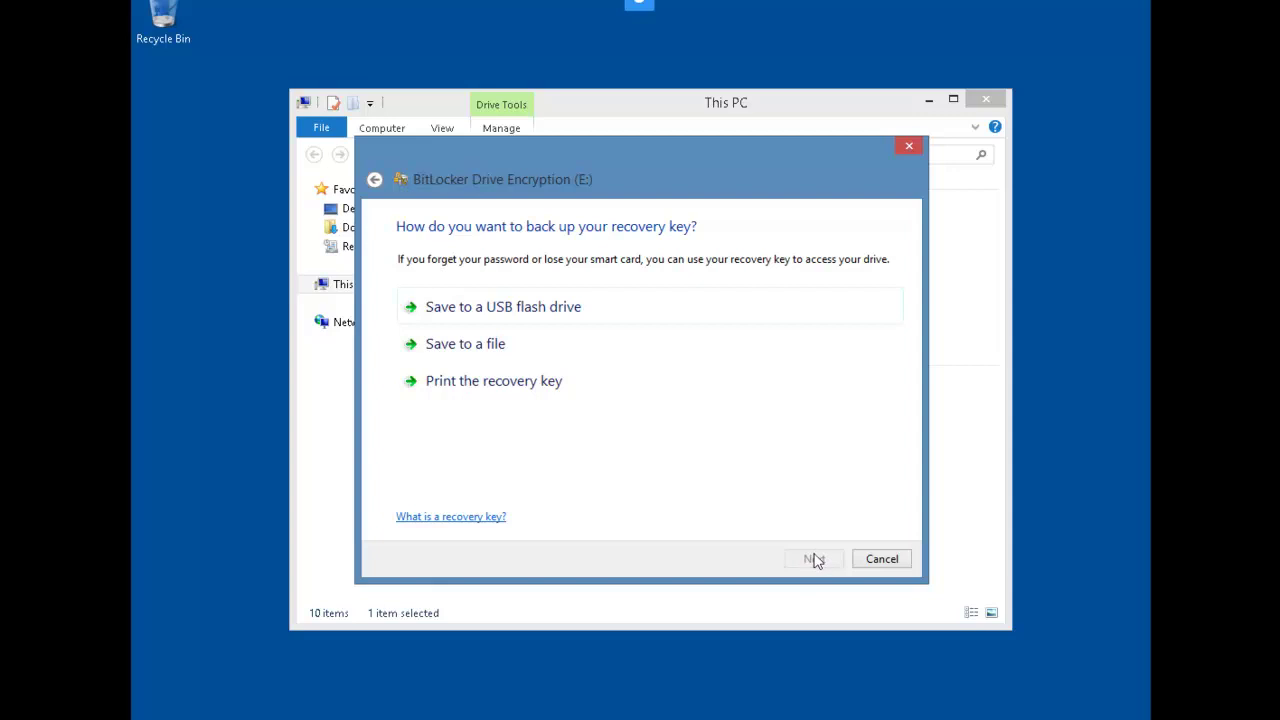
Save the recovery key to a file in \\plabdc01\Keys and start encrypting drive E:
left_click(480, 348)
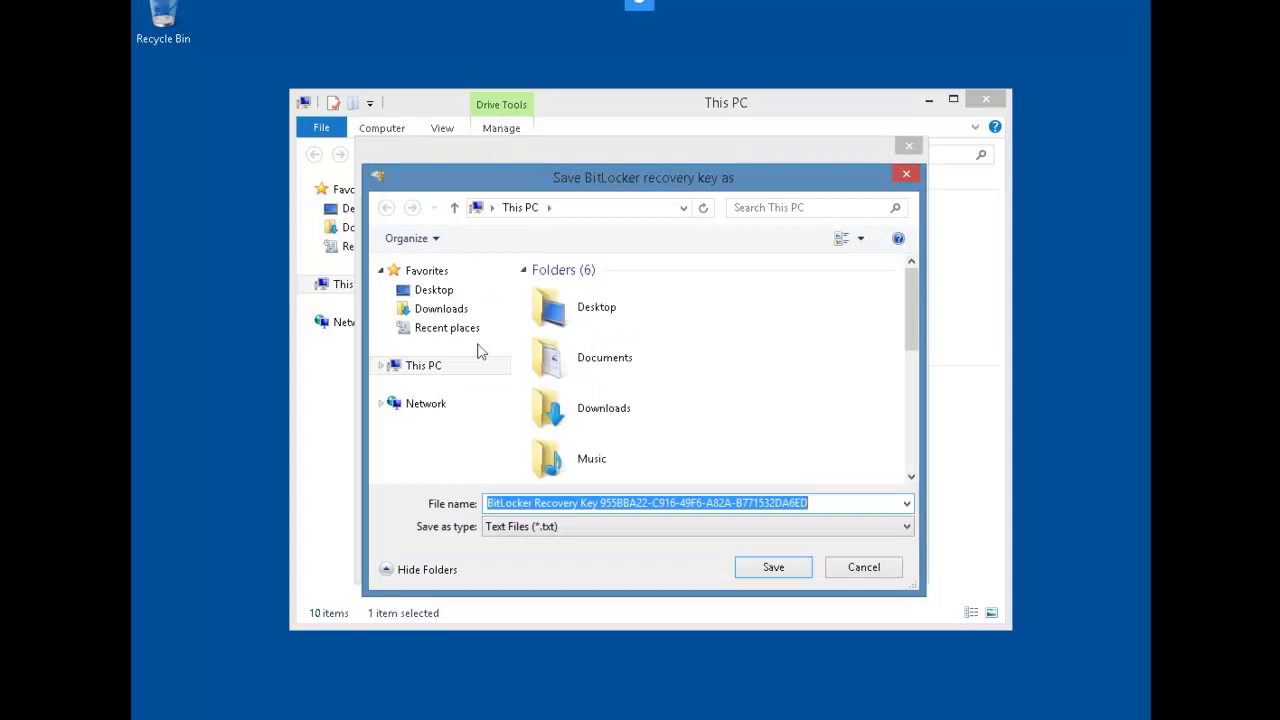
type("\\\\plabdc01\\Keys")
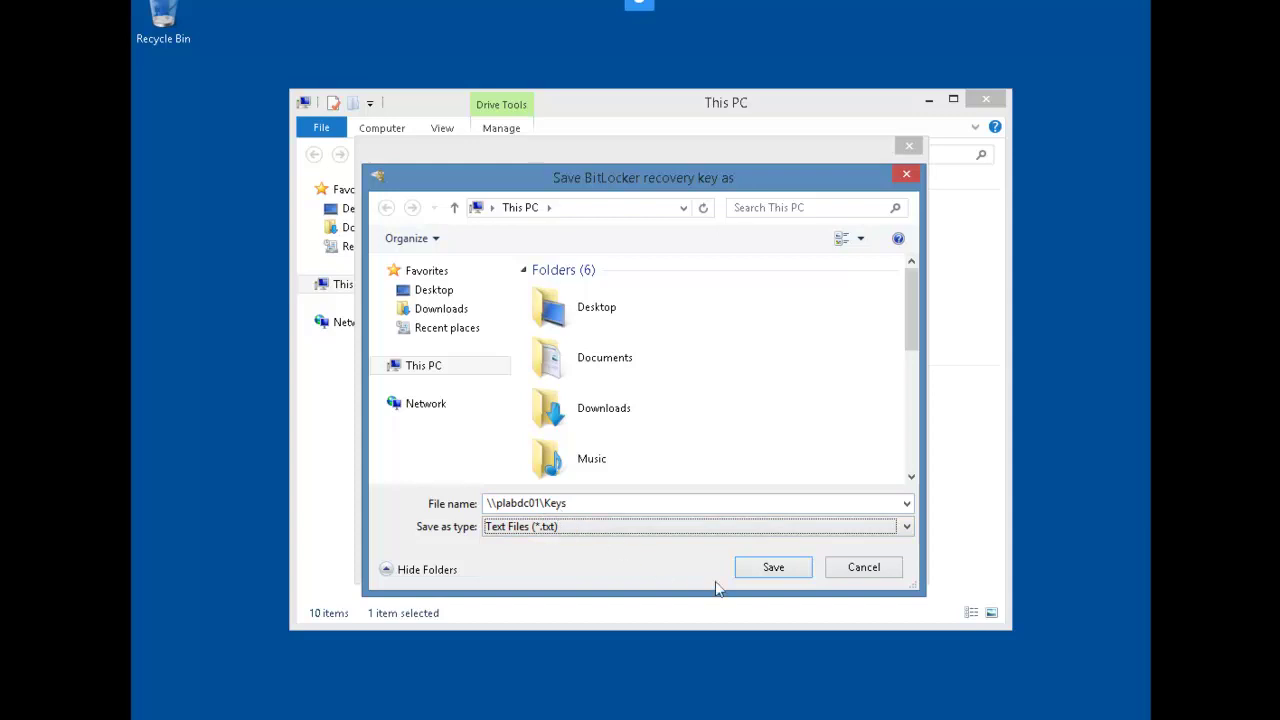
left_click(773, 567)
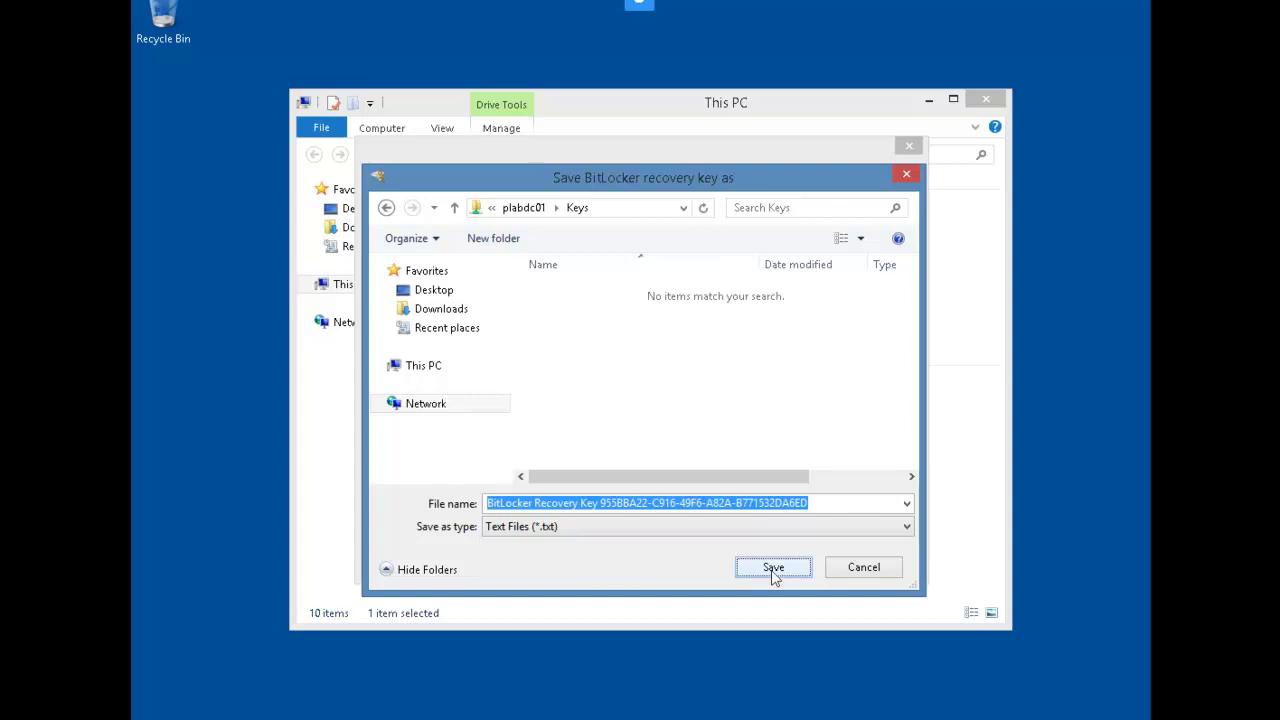
left_click(774, 568)
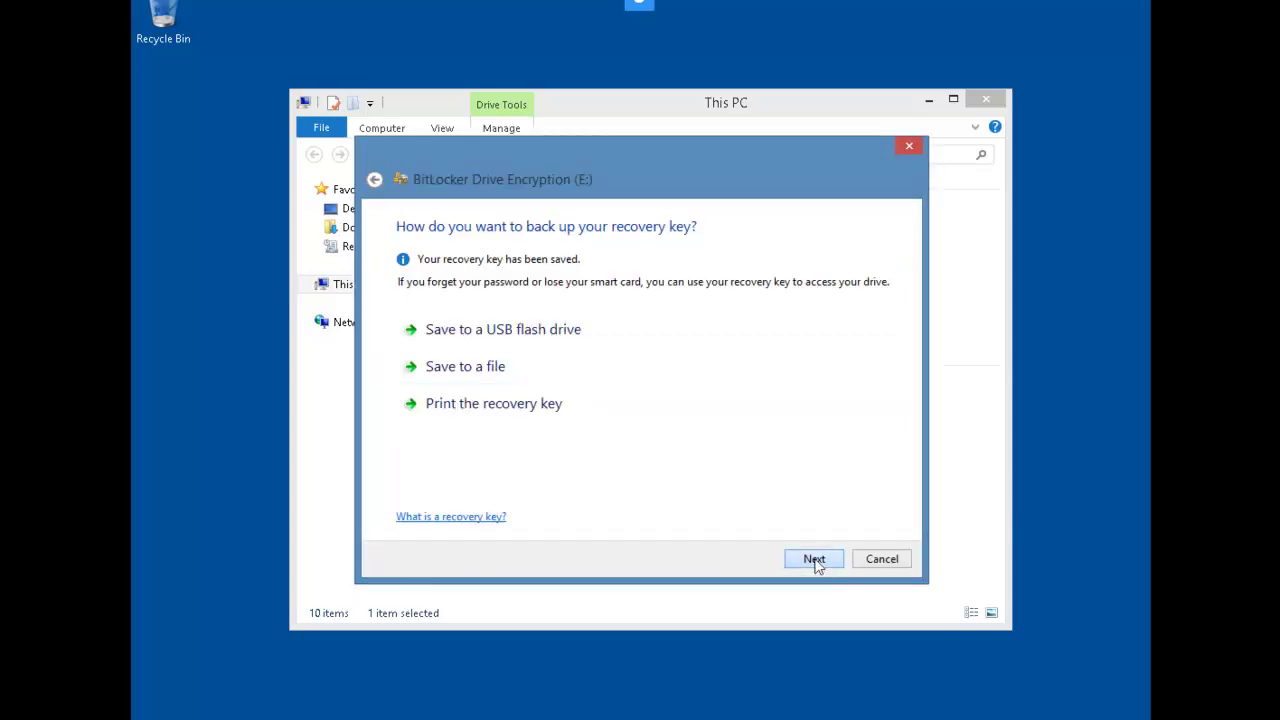
left_click(816, 562)
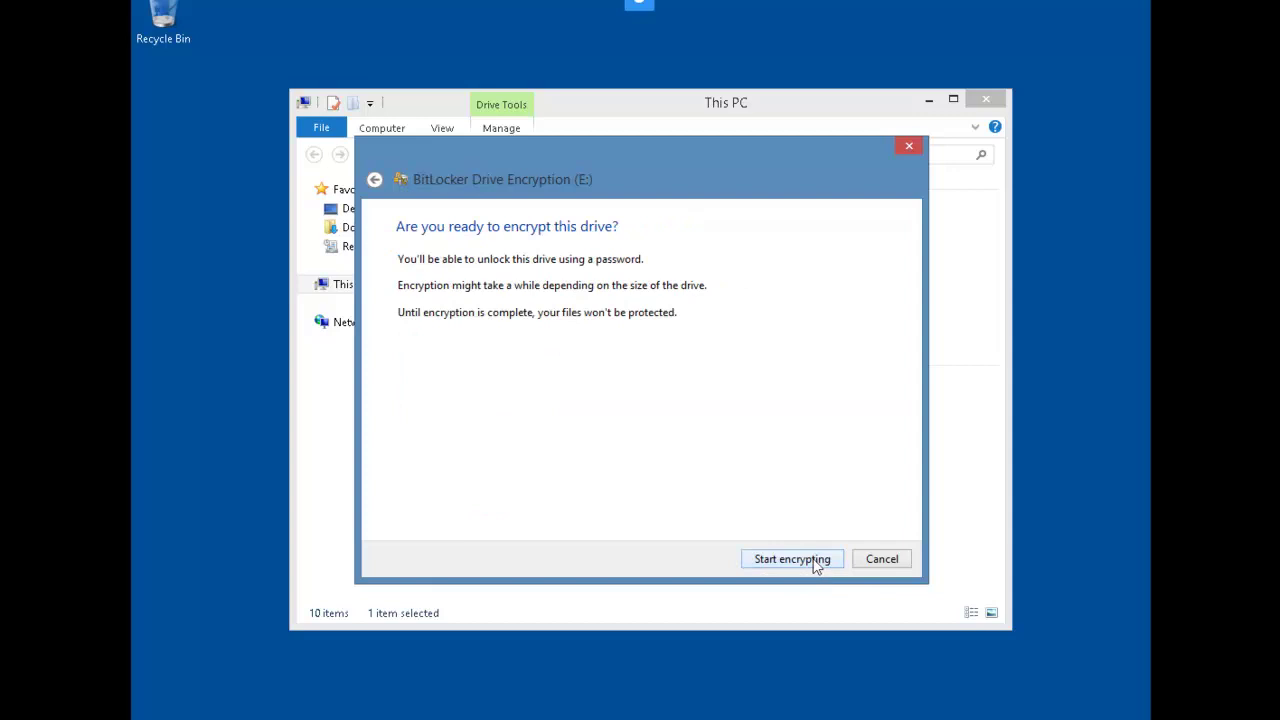
left_click(792, 559)
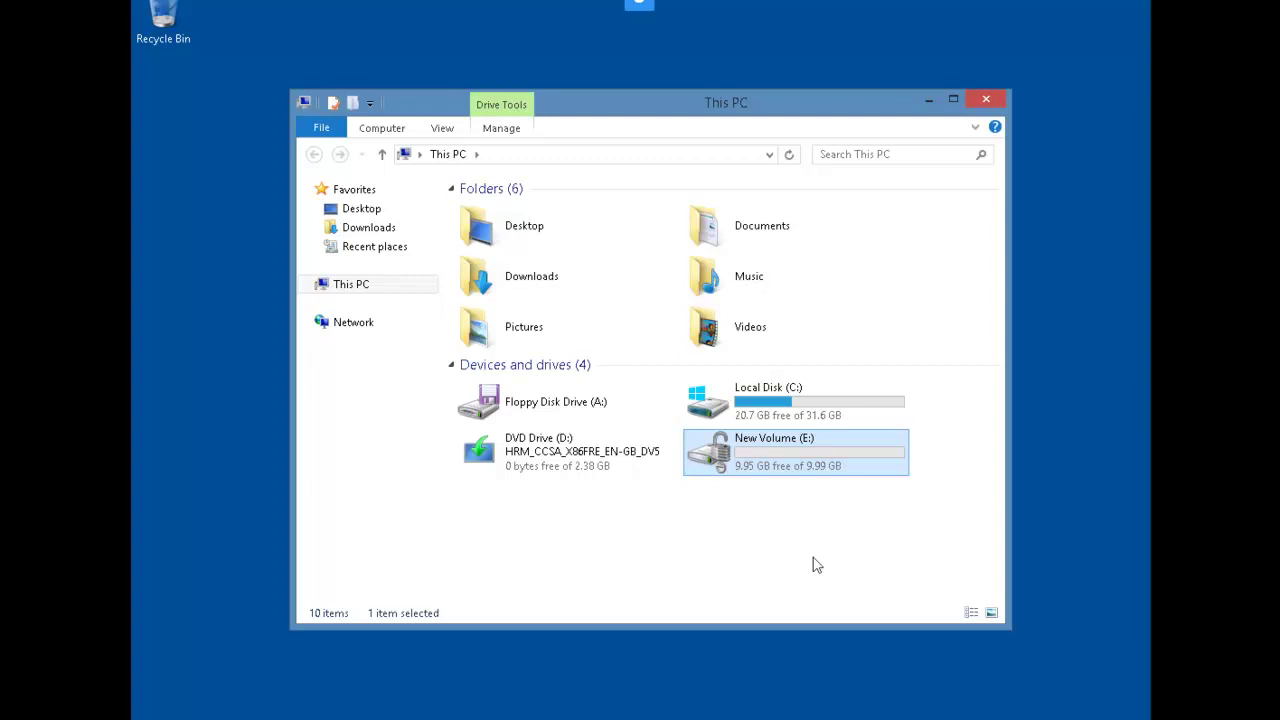
Check drive E:'s status in Manage BitLocker, then restart with shutdown /r /t 0
right_click(763, 470)
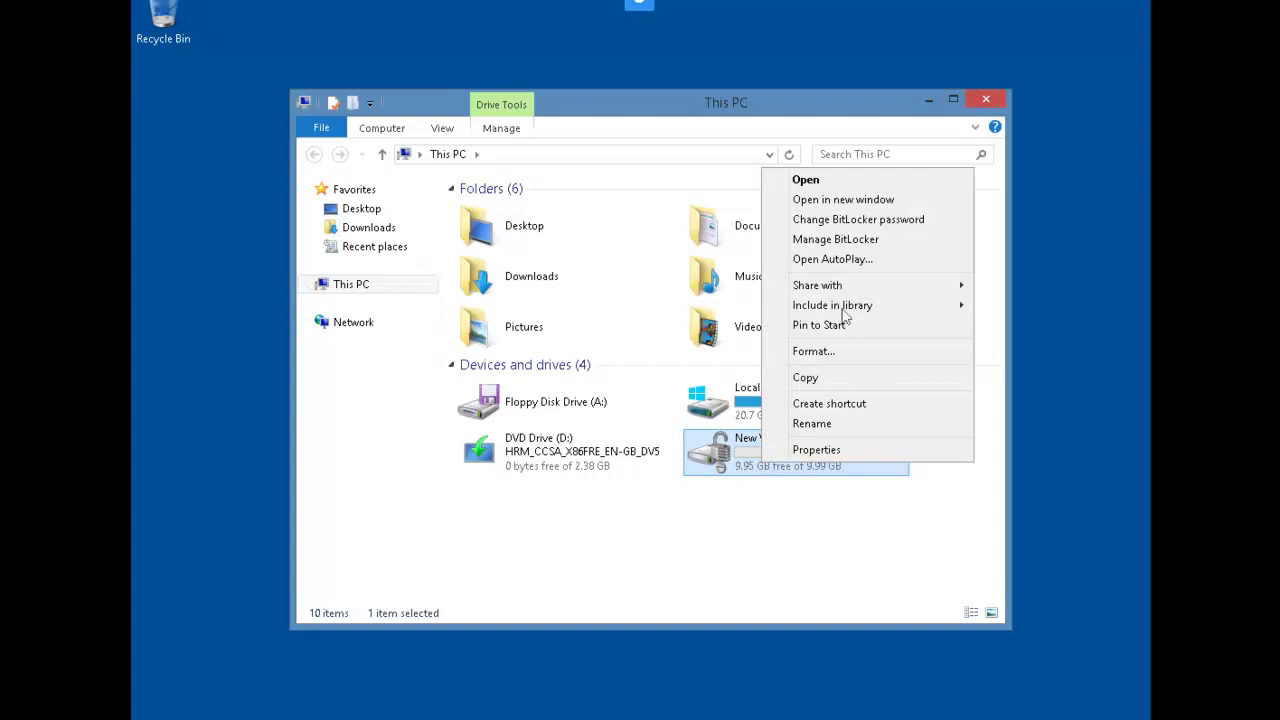
left_click(883, 246)
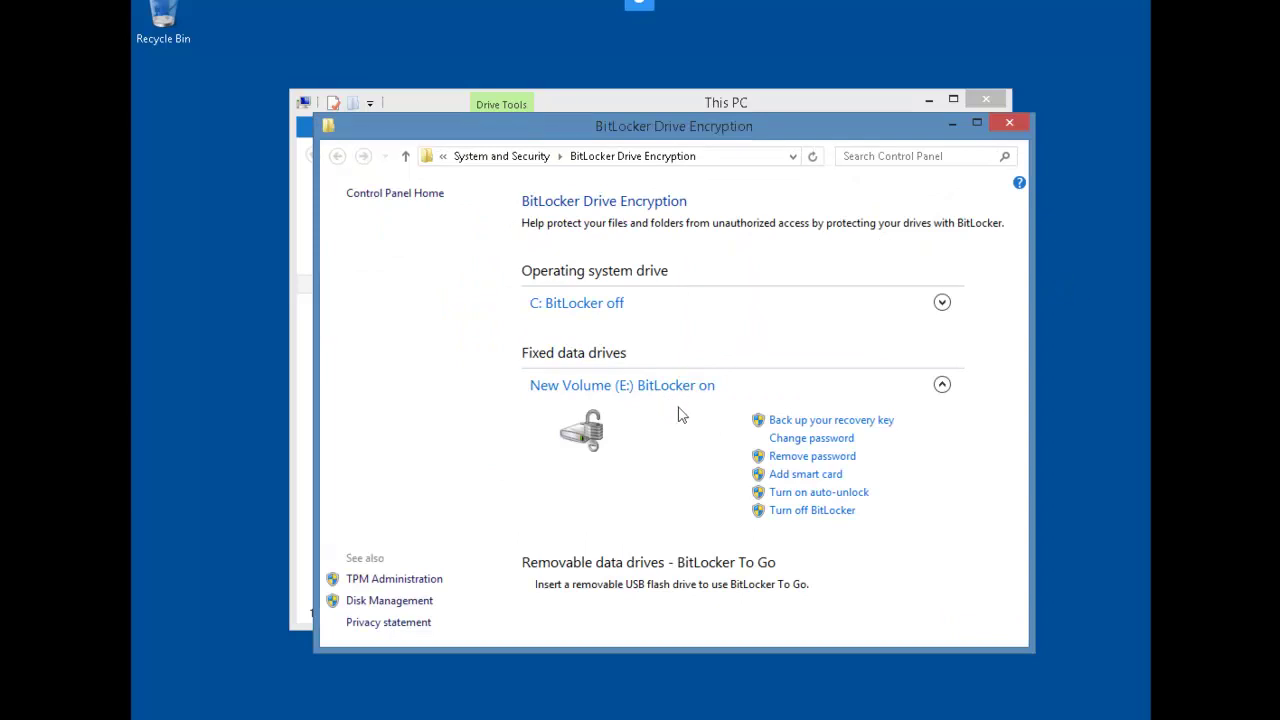
left_click(722, 164)
type("shutdown /r /t 0")
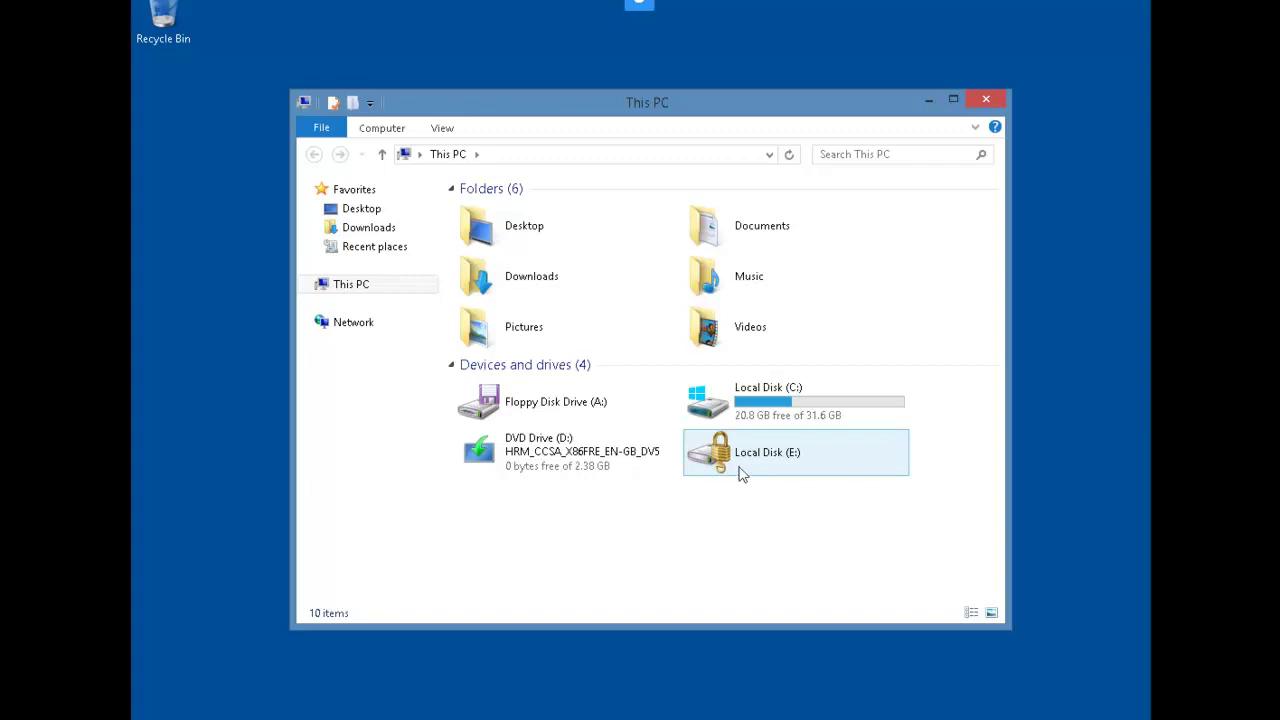
After an access-denied attempt, unlock Local Disk (E:) with its password and open it
right_click(734, 463)
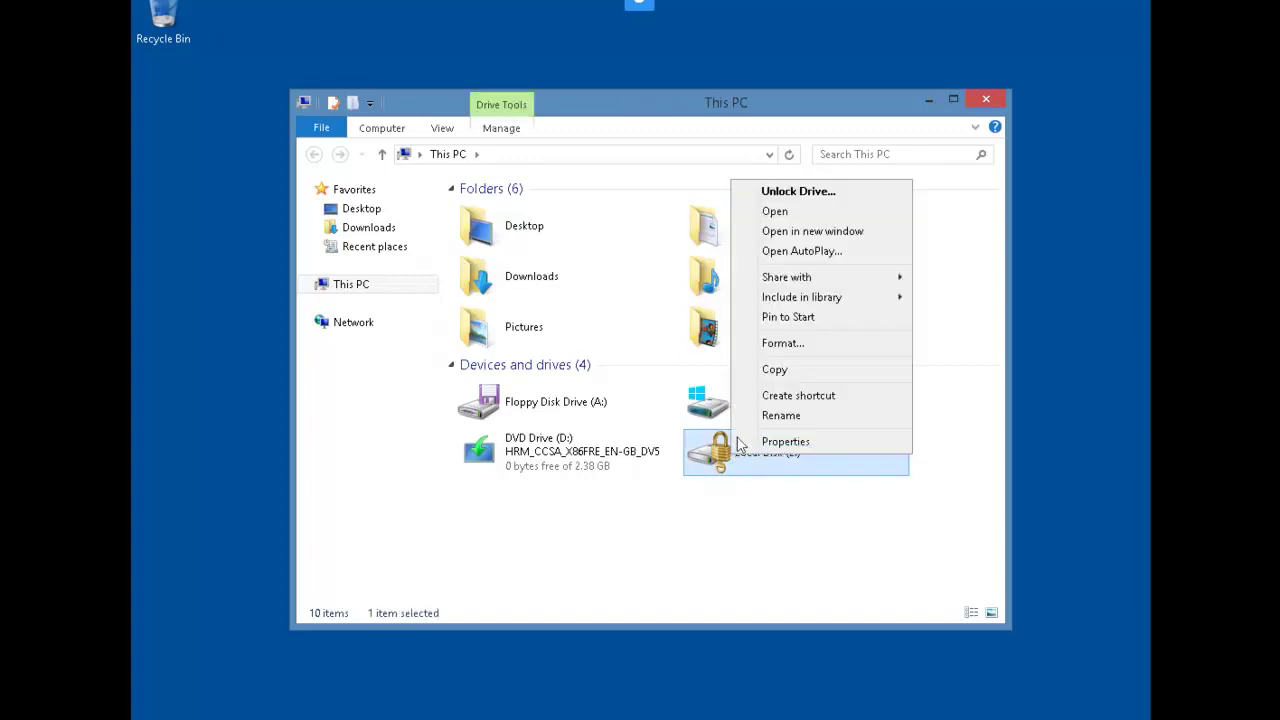
left_click(816, 213)
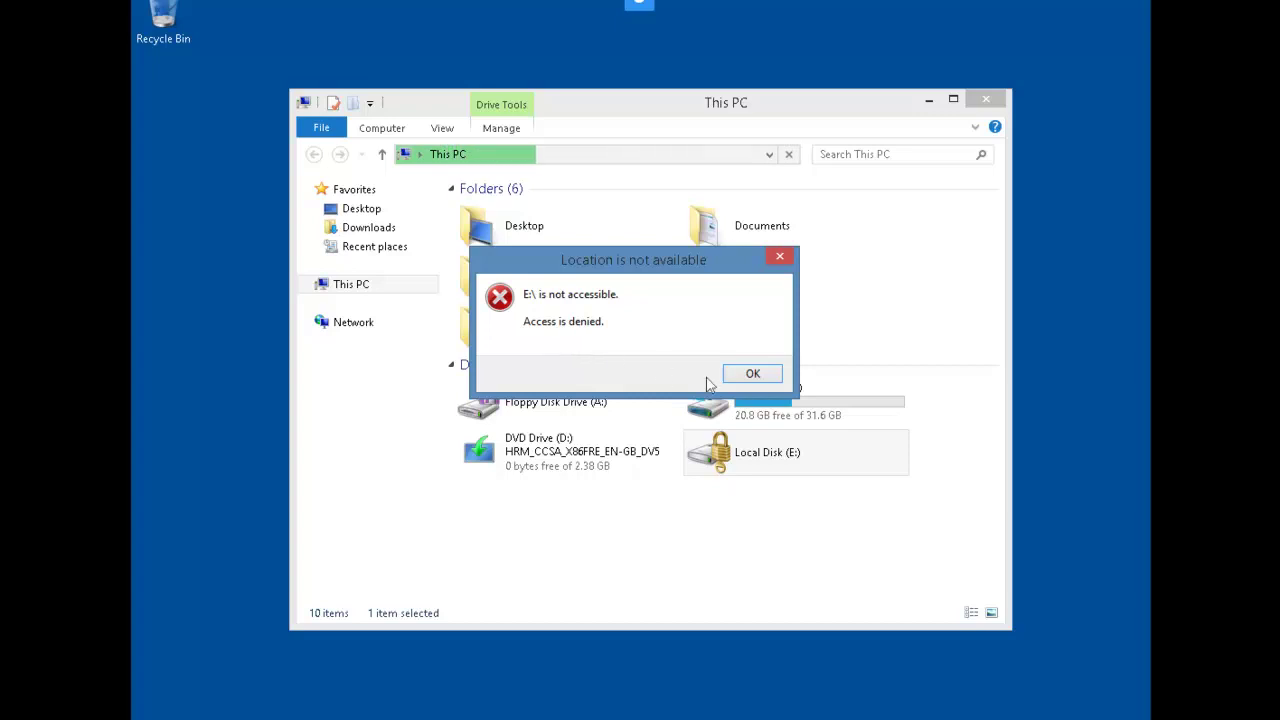
left_click(740, 375)
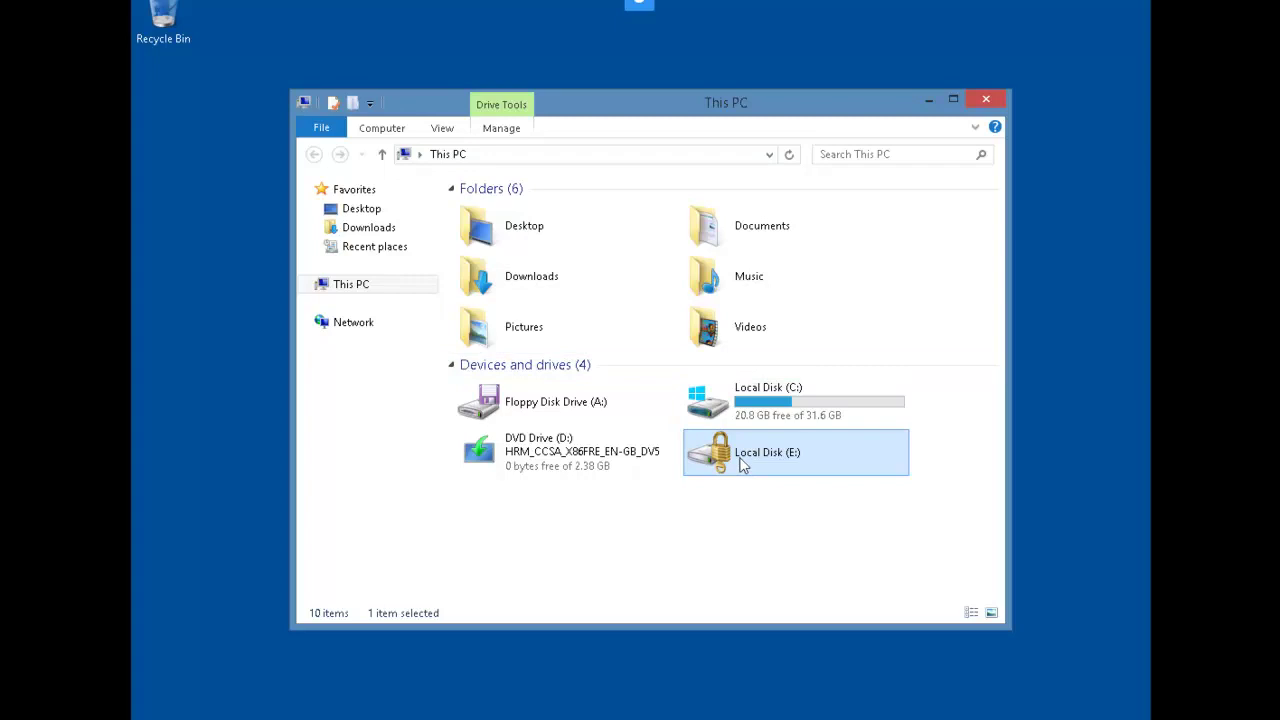
right_click(743, 465)
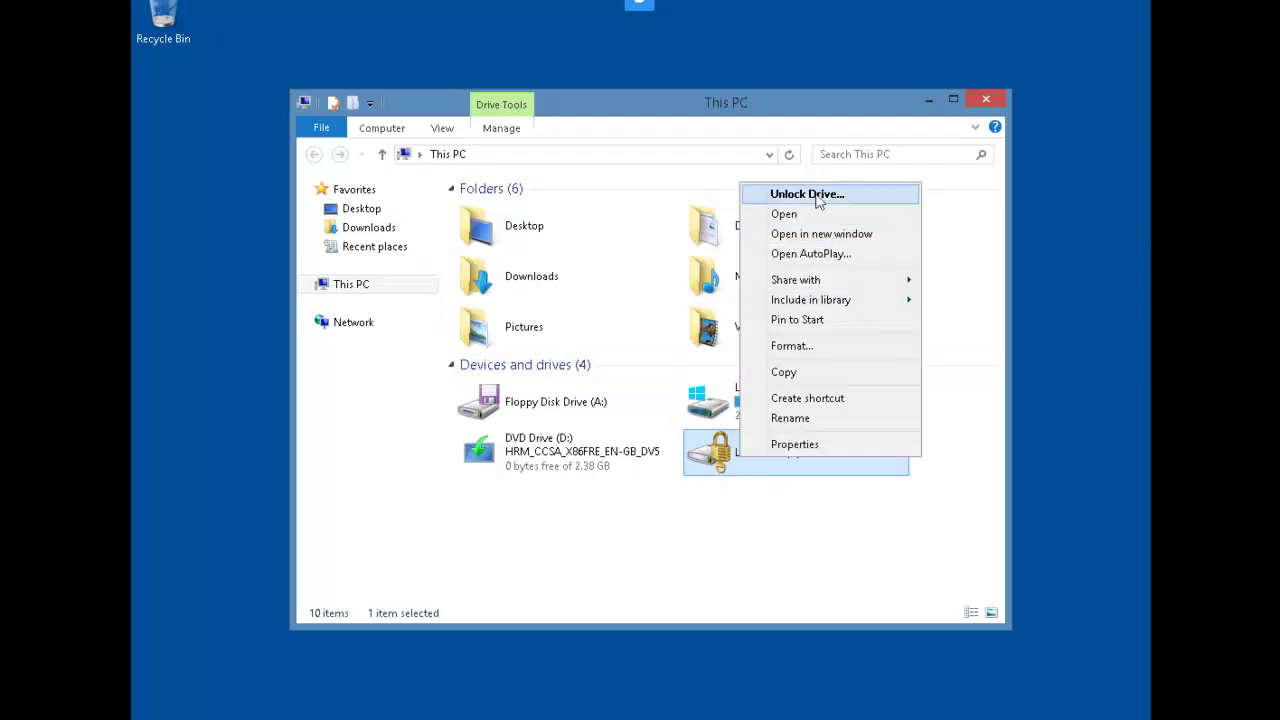
left_click(815, 196)
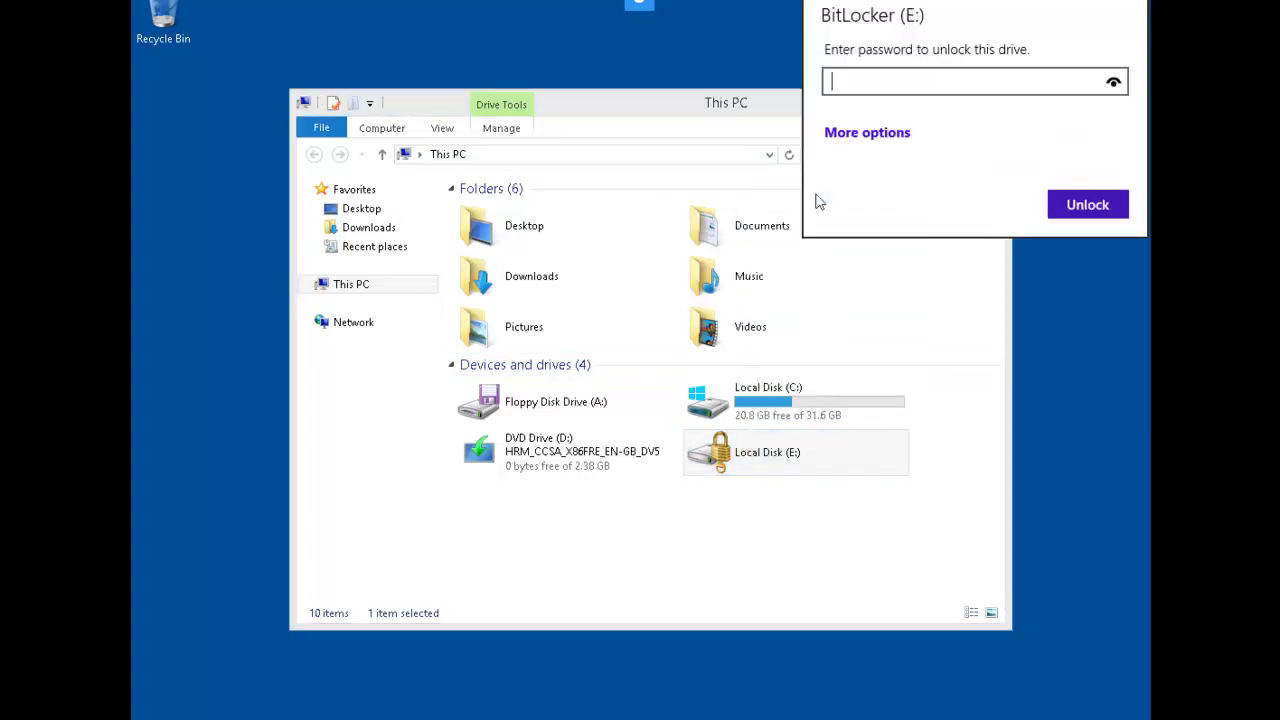
type("**")
key("BackSpace")
type("*******")
key("Return")
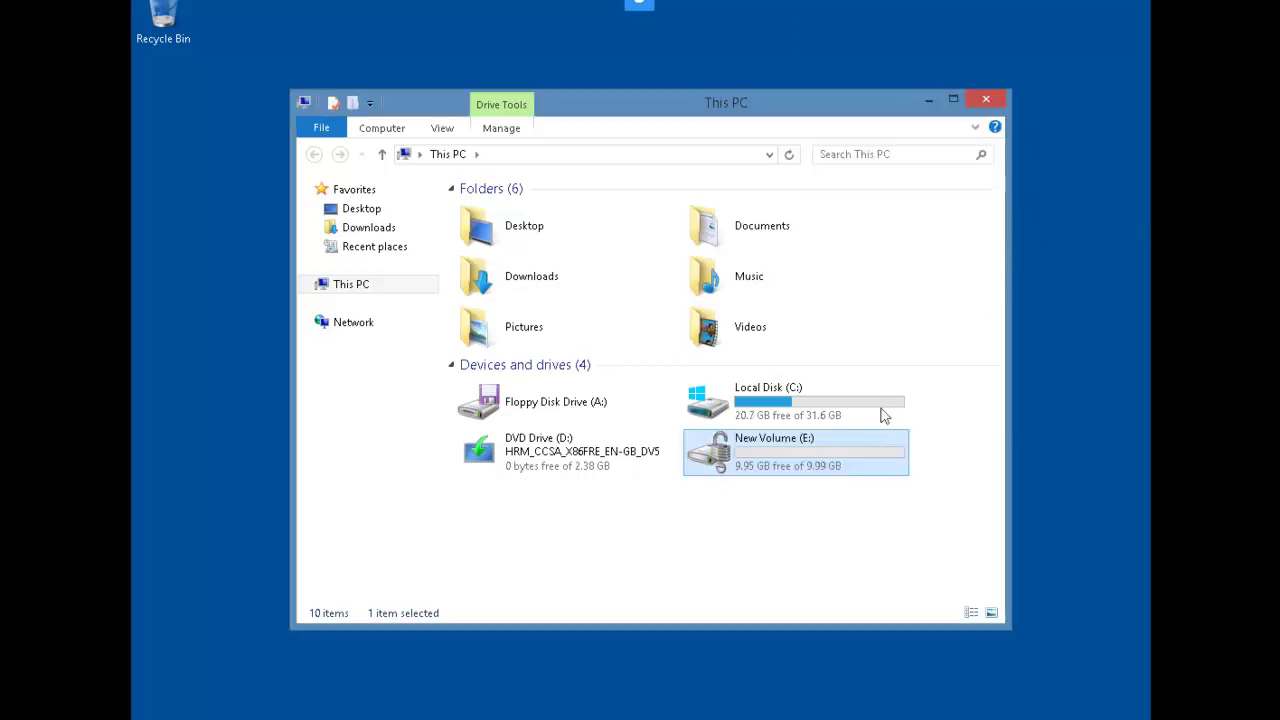
double_click(736, 450)
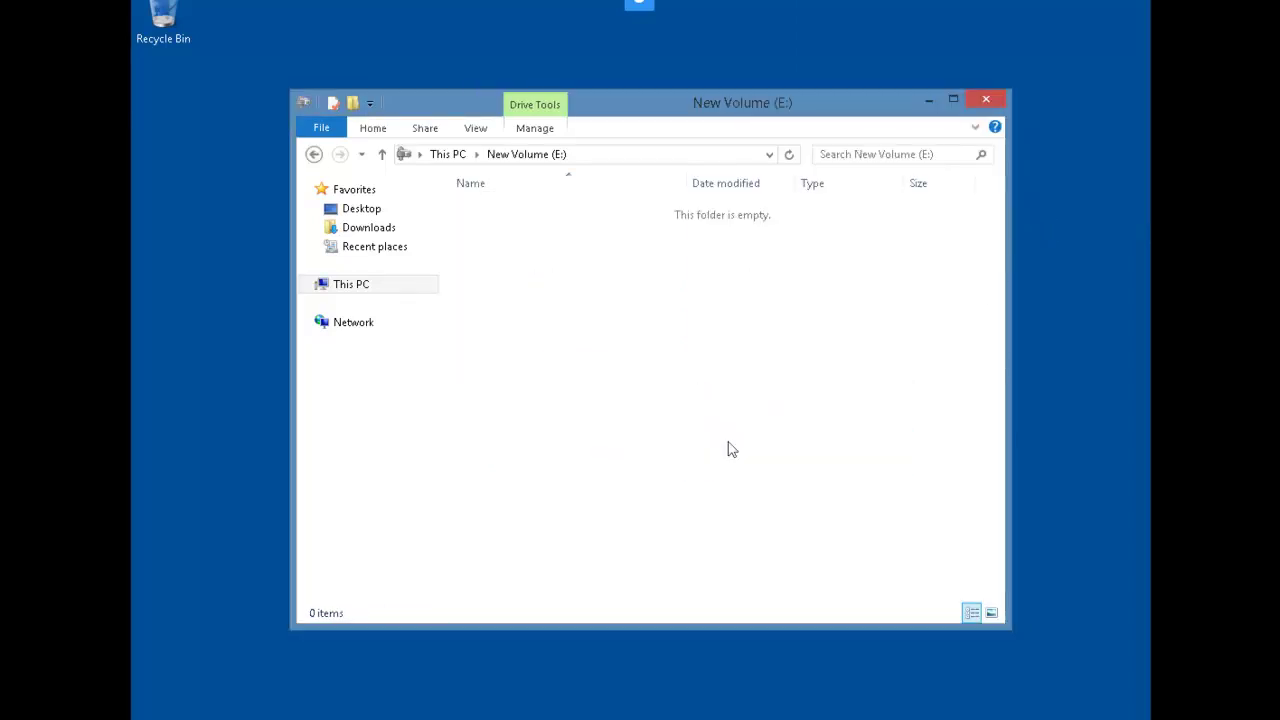